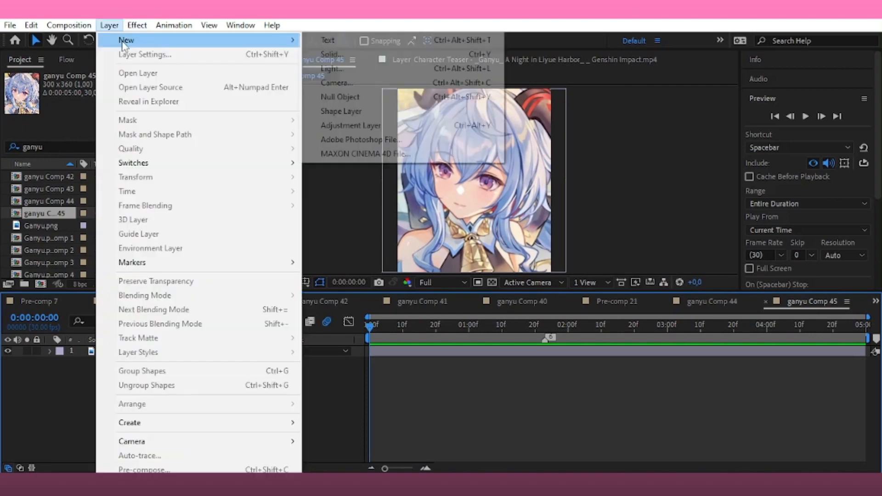
Add a white solid above the ganyu image and subtract a rectangular mask just inside its edges, leaving a thin white border
{"action": "left_click", "coordinate": [334, 53]}
{"action": "left_click", "coordinate": [498, 370]}
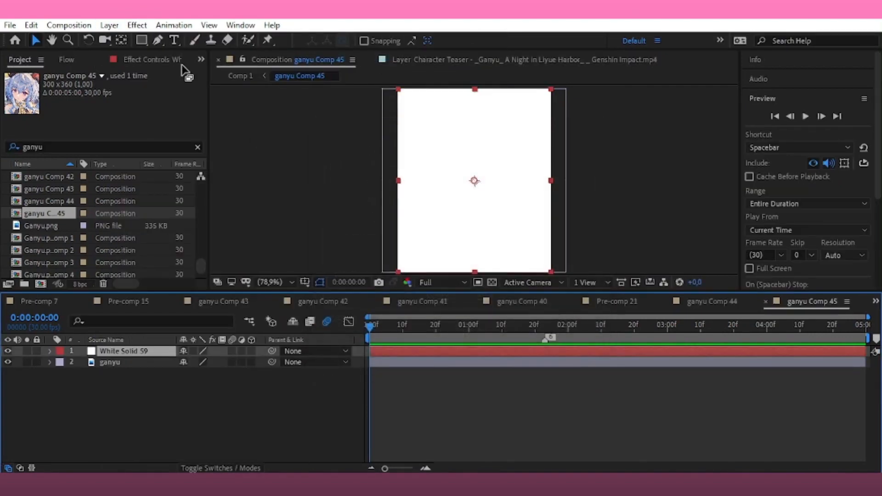
{"action": "left_click", "coordinate": [142, 40]}
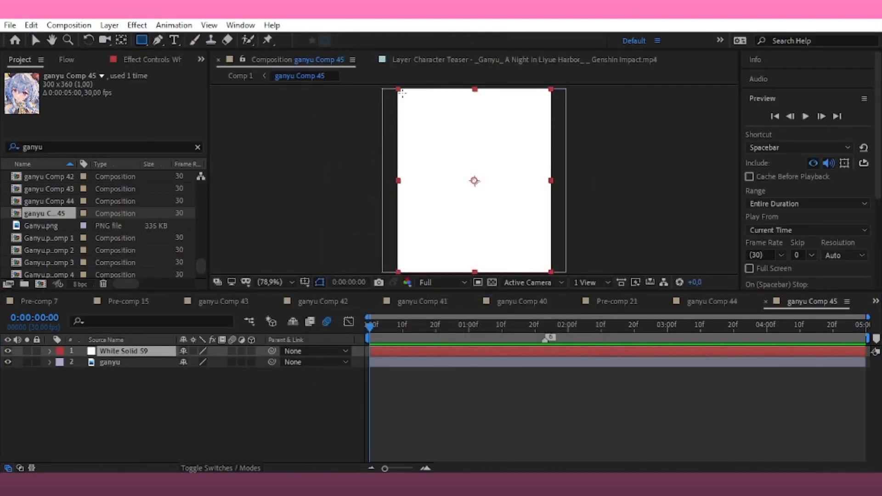
{"action": "left_click_drag", "start_coordinate": [403, 94], "coordinate": [547, 270]}
{"action": "left_click", "coordinate": [197, 373]}
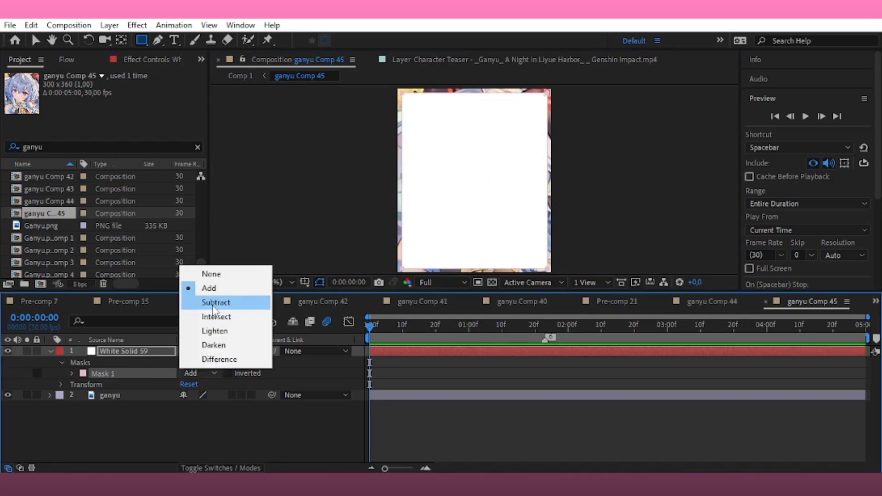
{"action": "left_click", "coordinate": [215, 302]}
{"action": "key", "text": "v"}
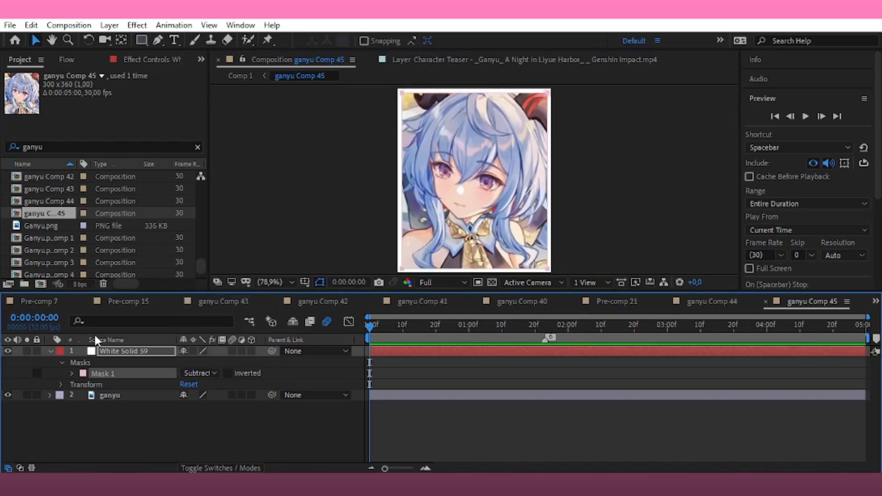
Copy the masked white border solid into ganyu Comp 44 and return to Comp 1
{"action": "left_click", "coordinate": [147, 354]}
{"action": "left_click", "coordinate": [875, 302]}
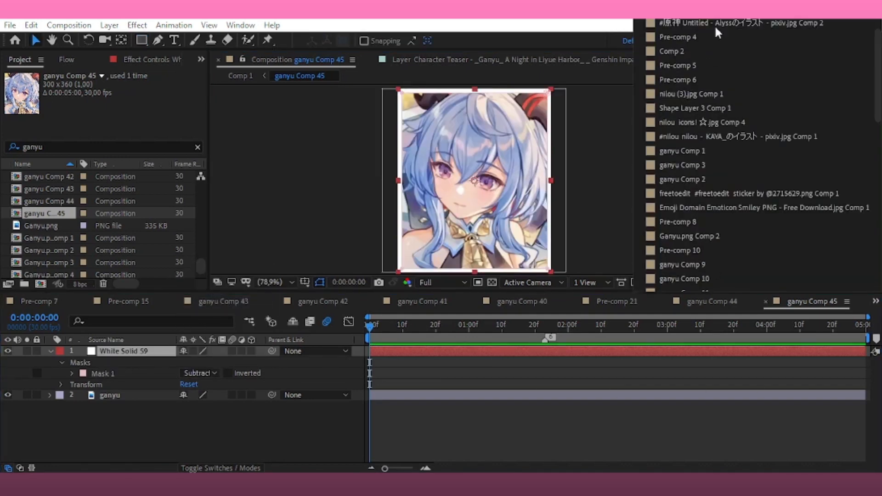
{"action": "left_click", "coordinate": [675, 25]}
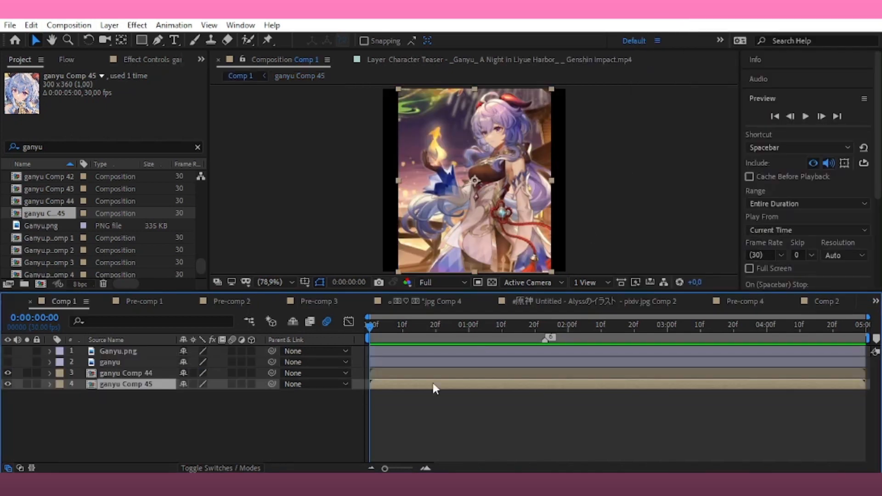
{"action": "double_click", "coordinate": [392, 374]}
{"action": "left_click", "coordinate": [875, 301]}
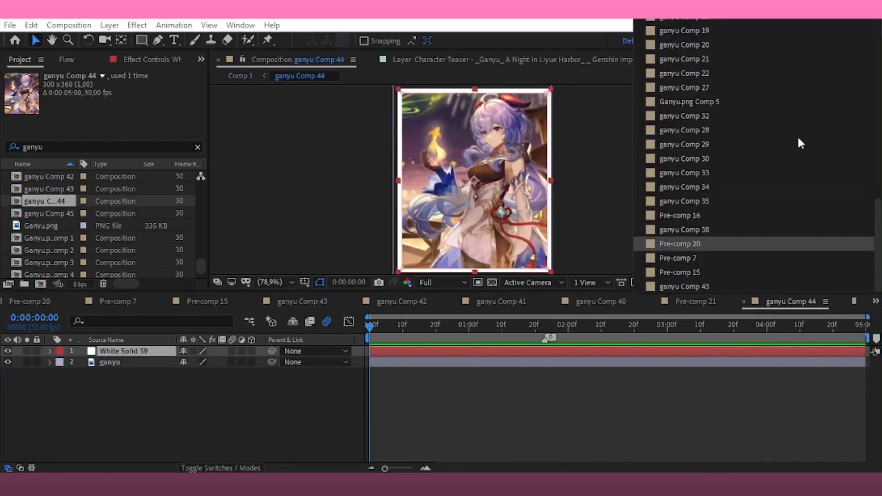
{"action": "scroll", "coordinate": [672, 23], "scroll_direction": "up", "scroll_amount": 15}
{"action": "left_click", "coordinate": [673, 26]}
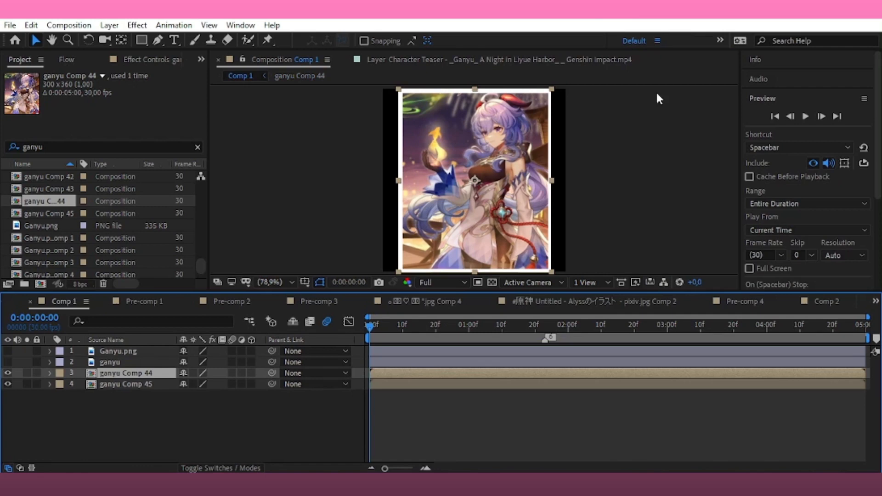
Apply the Motion Tile effect to the ganyu Comp 44 layer
{"action": "left_click", "coordinate": [456, 426]}
{"action": "left_click", "coordinate": [112, 374]}
{"action": "left_click", "coordinate": [770, 117]}
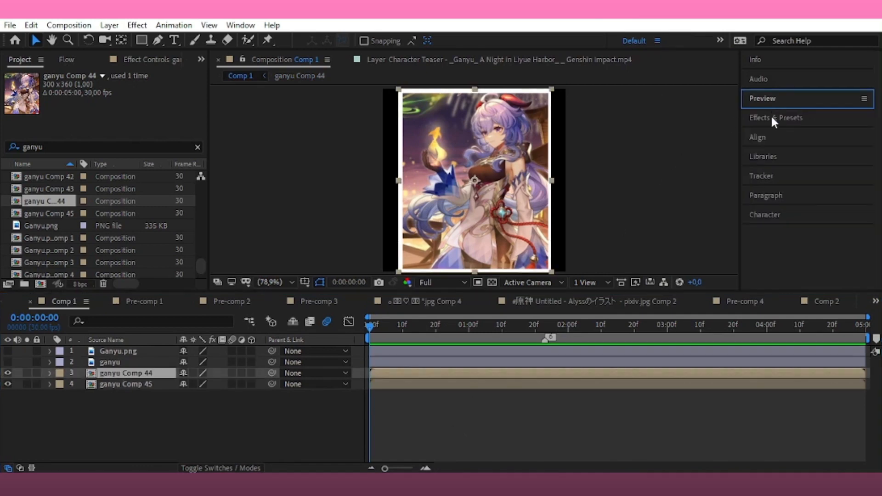
{"action": "key", "text": "ctrl+f"}
{"action": "type", "text": "motion t"}
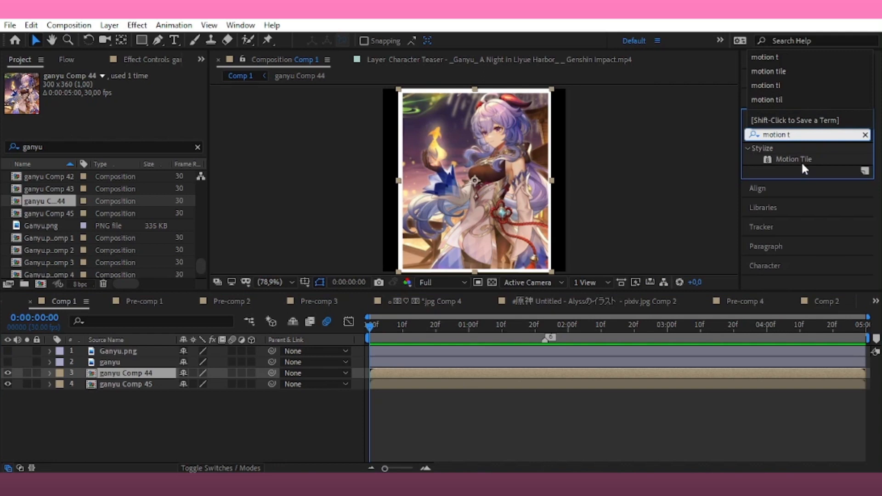
{"action": "double_click", "coordinate": [801, 161]}
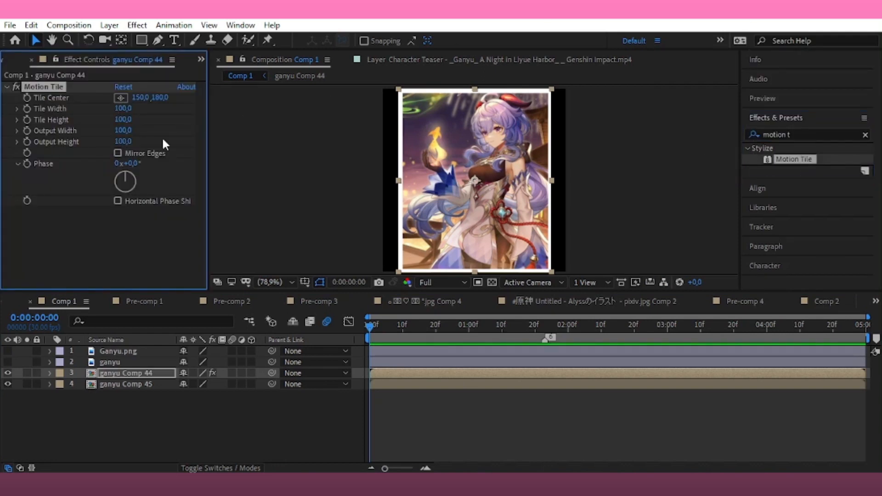
Set the Motion Tile output height and output width to 300
{"action": "left_click", "coordinate": [132, 141]}
{"action": "type", "text": "300"}
{"action": "key", "text": "Return"}
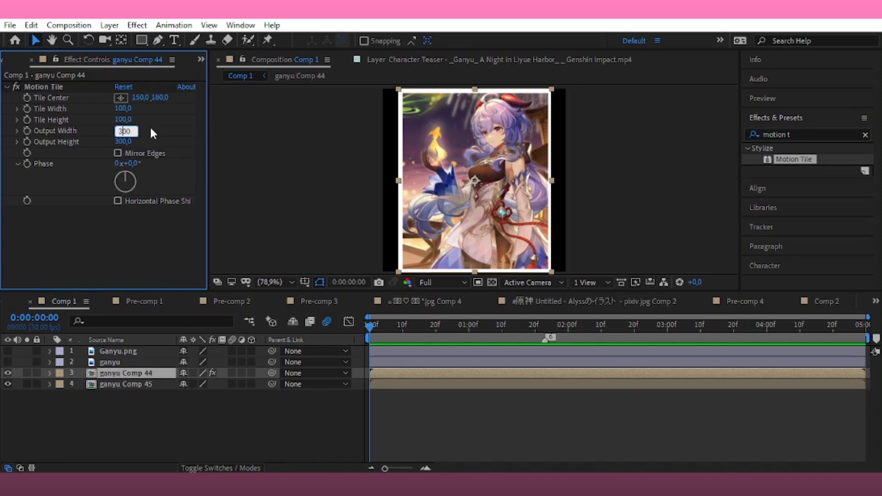
{"action": "key", "text": "Return"}
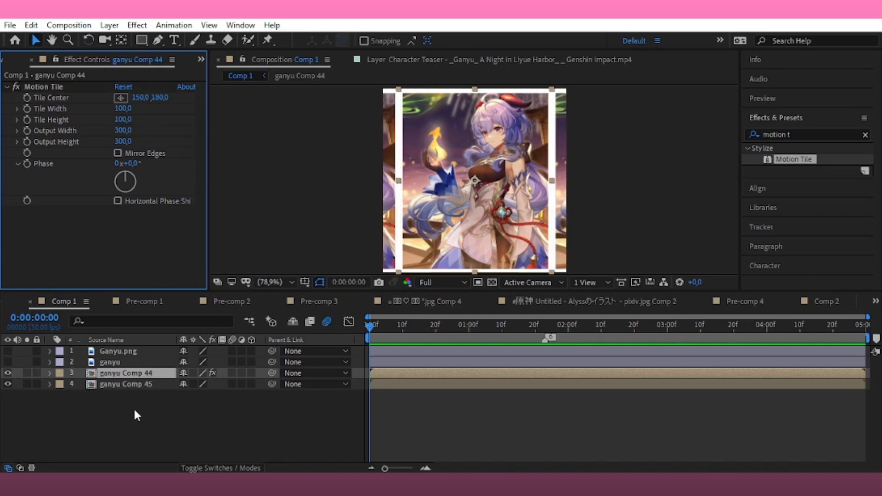
Scale the ganyu Comp 44 layer to 40% and pre-compose it
{"action": "key", "text": "s"}
{"action": "left_click_drag", "start_coordinate": [202, 383], "coordinate": [207, 404]}
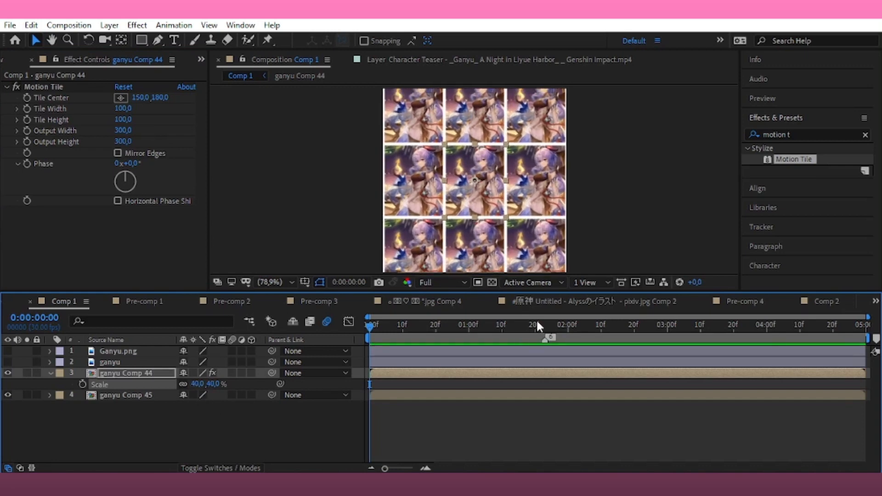
{"action": "right_click", "coordinate": [394, 374]}
{"action": "left_click", "coordinate": [491, 322]}
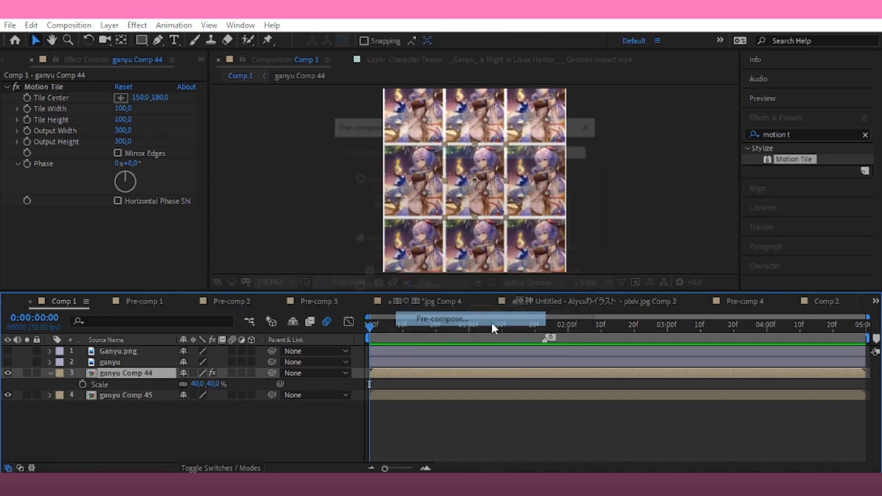
{"action": "left_click", "coordinate": [494, 316]}
Draw a rectangular mask around the centre tile of ganyu Comp 46 and set it to Subtract to cut out that tile
{"action": "left_click", "coordinate": [142, 40]}
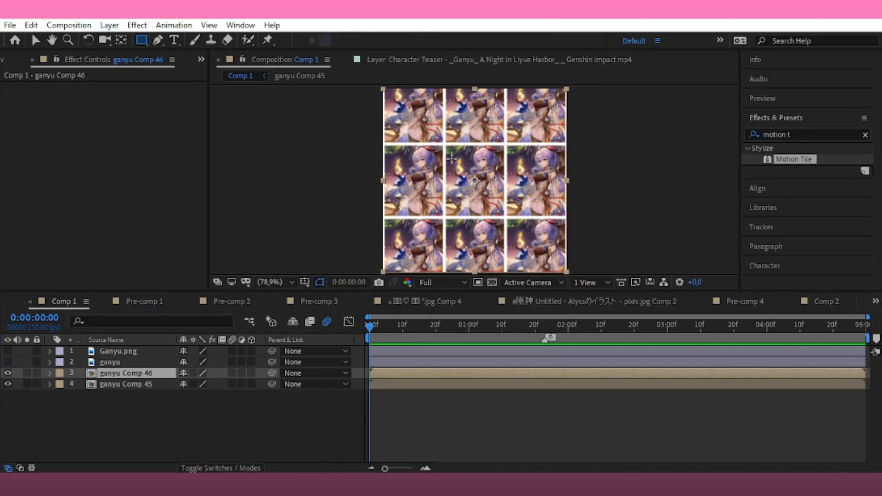
{"action": "left_click_drag", "start_coordinate": [446, 146], "coordinate": [508, 218]}
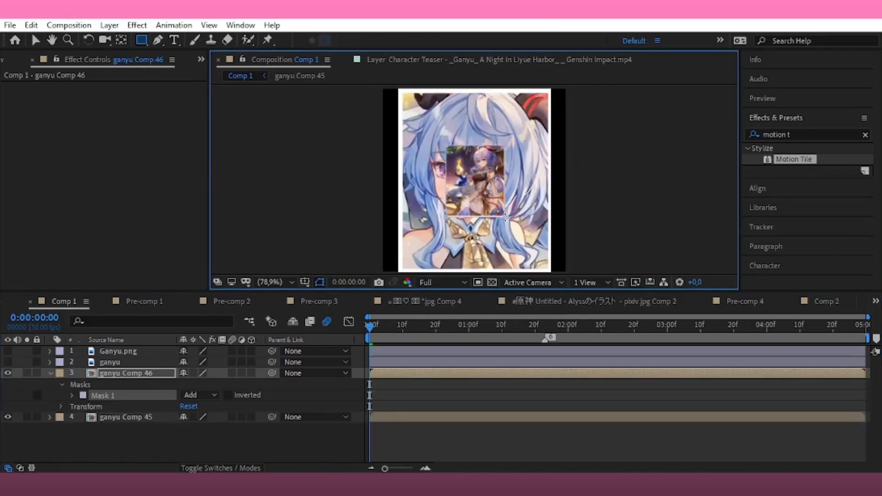
{"action": "left_click", "coordinate": [201, 395]}
{"action": "left_click", "coordinate": [226, 323]}
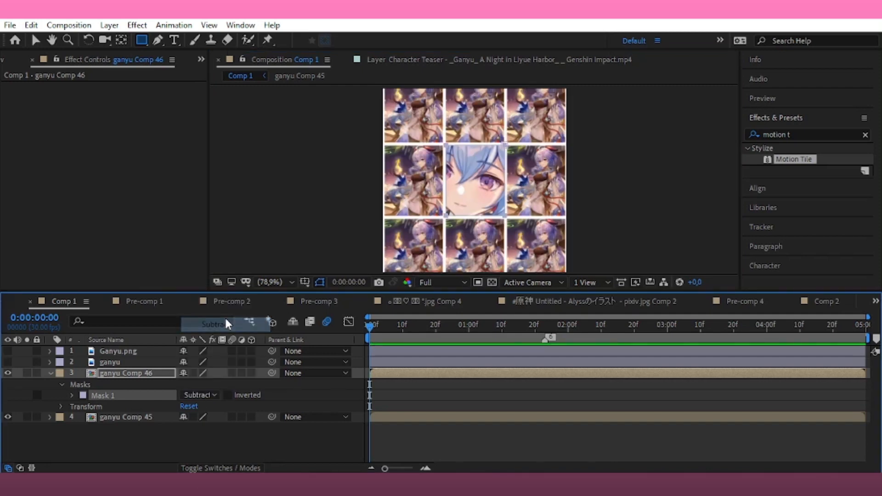
{"action": "key", "text": "v"}
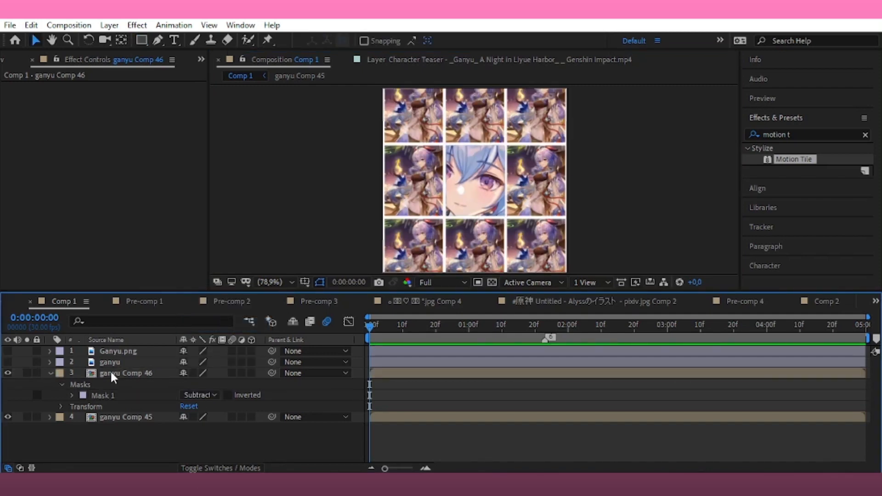
Apply the Tint effect to ganyu Comp 46 and map white to light blue (RGB 185, 220, 255)
{"action": "left_click", "coordinate": [110, 370]}
{"action": "left_click", "coordinate": [820, 134]}
{"action": "type", "text": "tint"}
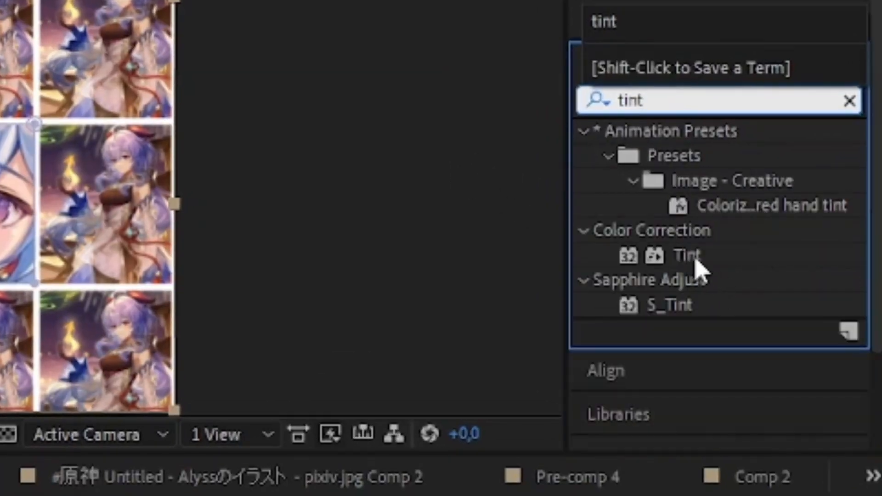
{"action": "double_click", "coordinate": [694, 258]}
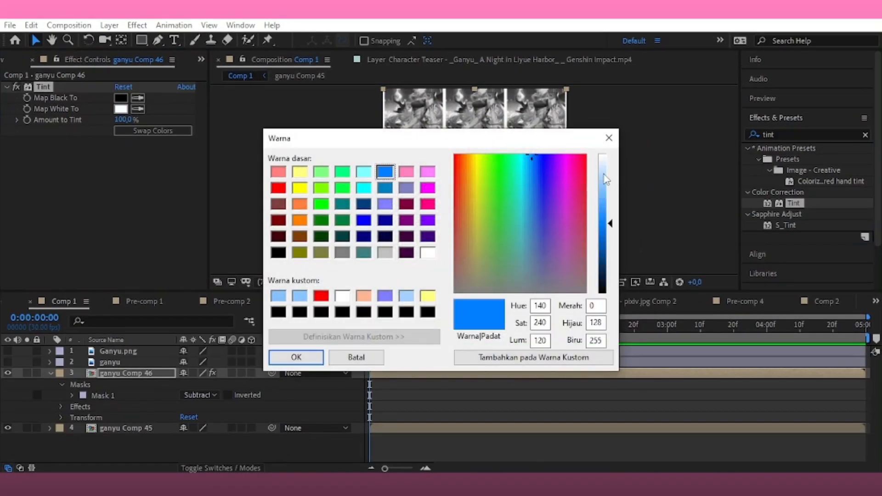
{"action": "left_click", "coordinate": [605, 178]}
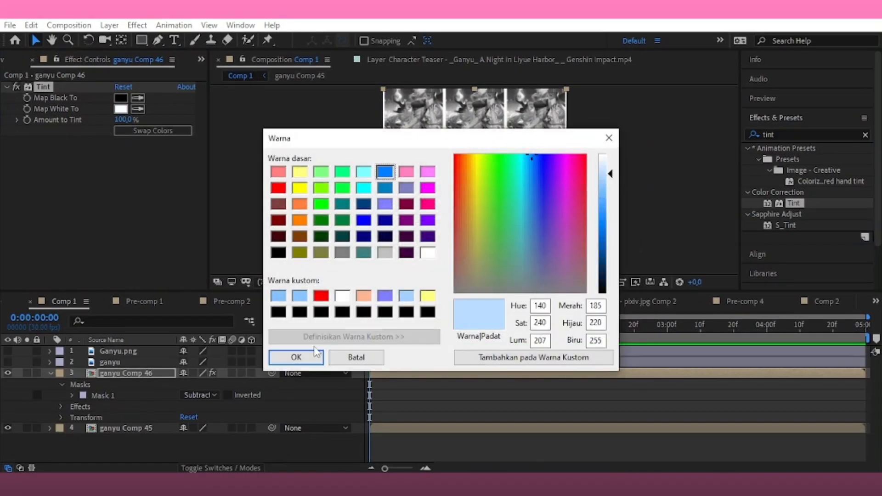
{"action": "left_click", "coordinate": [296, 357]}
Collapse the ganyu Comp 46 layer, hide ganyu Comp 45 and save the project
{"action": "left_click", "coordinate": [51, 373]}
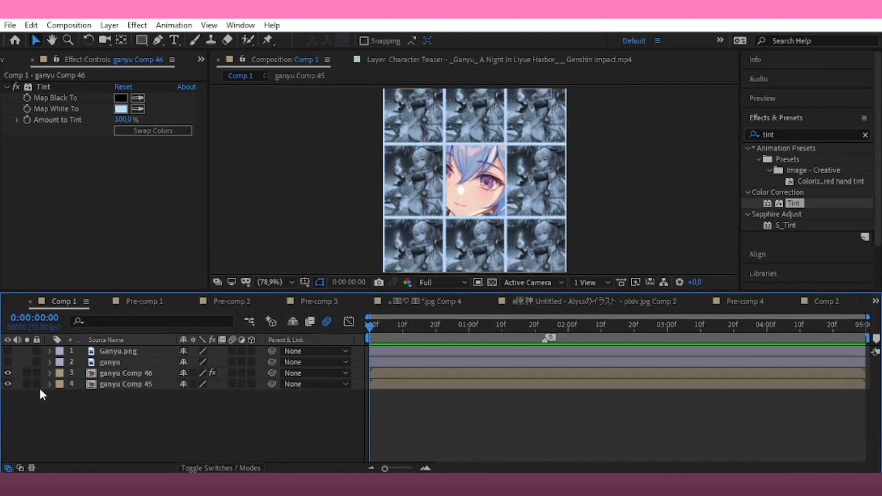
{"action": "left_click", "coordinate": [8, 384]}
{"action": "key", "text": "ctrl+s"}
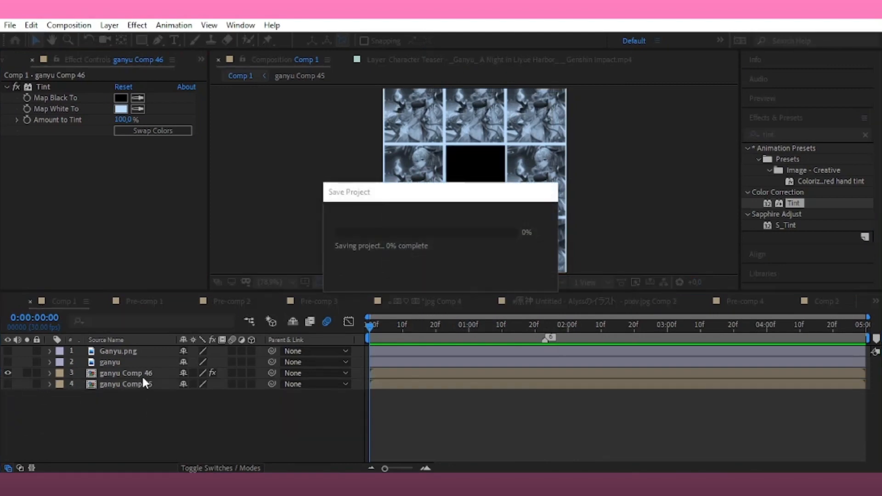
Find Glaze Lily.png among the project items and add it on top of Comp 1
{"action": "left_click", "coordinate": [142, 374]}
{"action": "left_click", "coordinate": [201, 60]}
{"action": "left_click", "coordinate": [205, 80]}
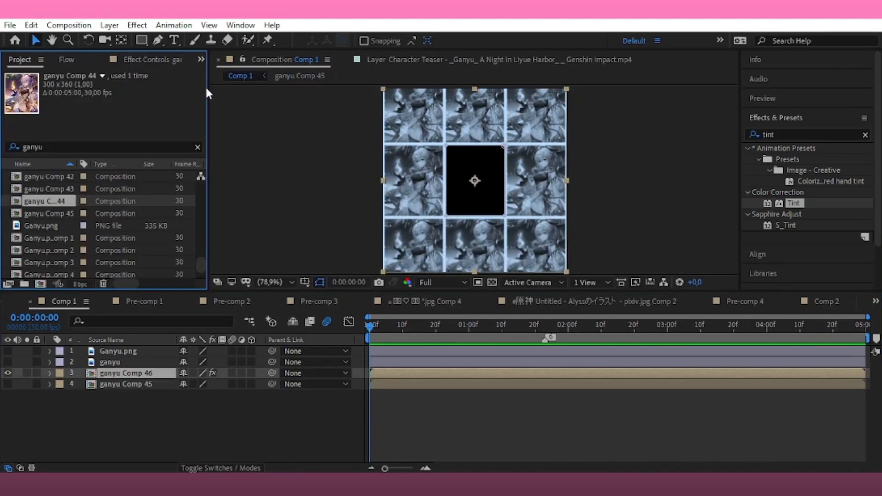
{"action": "left_click", "coordinate": [58, 148]}
{"action": "type", "text": "glaz"}
{"action": "left_click_drag", "start_coordinate": [56, 177], "coordinate": [478, 187]}
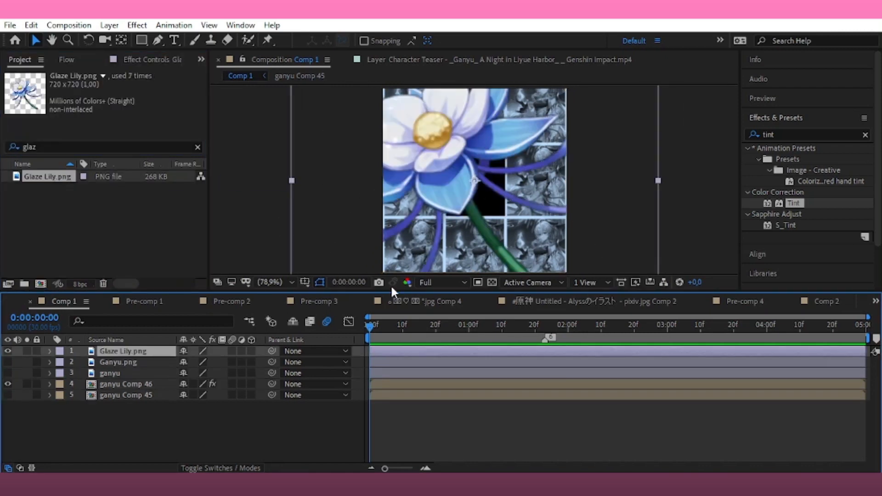
Scale the Glaze Lily image down to 7% and place it on the upper-left corner of the central opening
{"action": "key", "text": "s"}
{"action": "left_click", "coordinate": [197, 361]}
{"action": "type", "text": "32"}
{"action": "key", "text": "Return"}
{"action": "left_click_drag", "start_coordinate": [195, 382], "coordinate": [192, 391]}
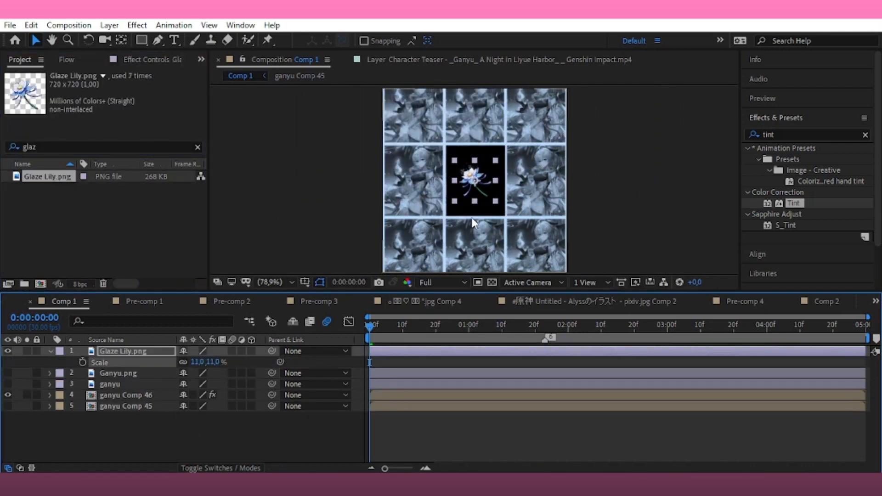
{"action": "left_click_drag", "start_coordinate": [481, 185], "coordinate": [455, 158]}
{"action": "left_click", "coordinate": [214, 362]}
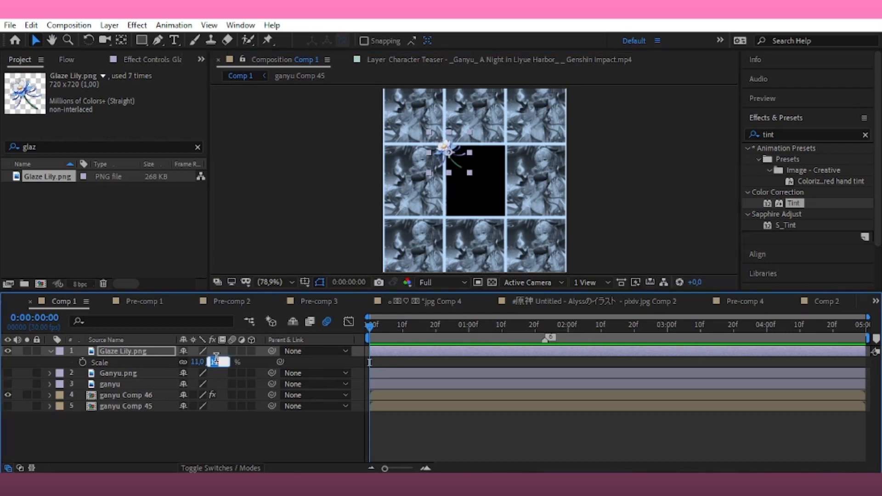
{"action": "key", "text": "Return"}
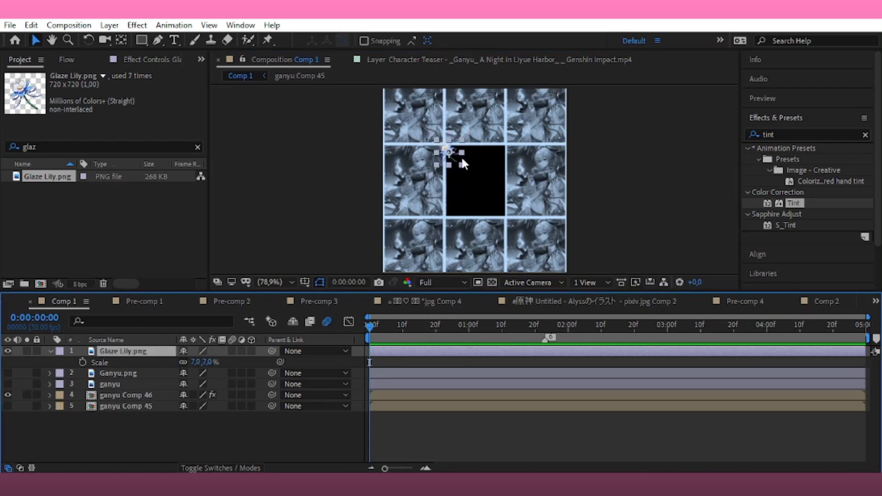
Place a duplicate of the lily on the lower-right corner of the central opening and save the project
{"action": "left_click_drag", "start_coordinate": [463, 163], "coordinate": [511, 224]}
{"action": "key", "text": "ctrl+d"}
{"action": "left_click", "coordinate": [578, 211]}
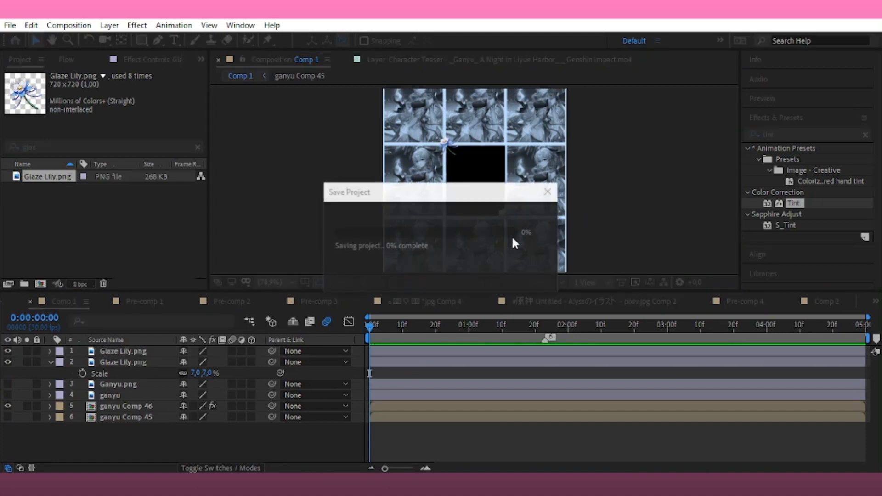
Apply a Drop Shadow effect to the upper-left lily and set its opacity to 25%
{"action": "left_click", "coordinate": [444, 143]}
{"action": "left_click_drag", "start_coordinate": [789, 138], "coordinate": [745, 137]}
{"action": "type", "text": "drop"}
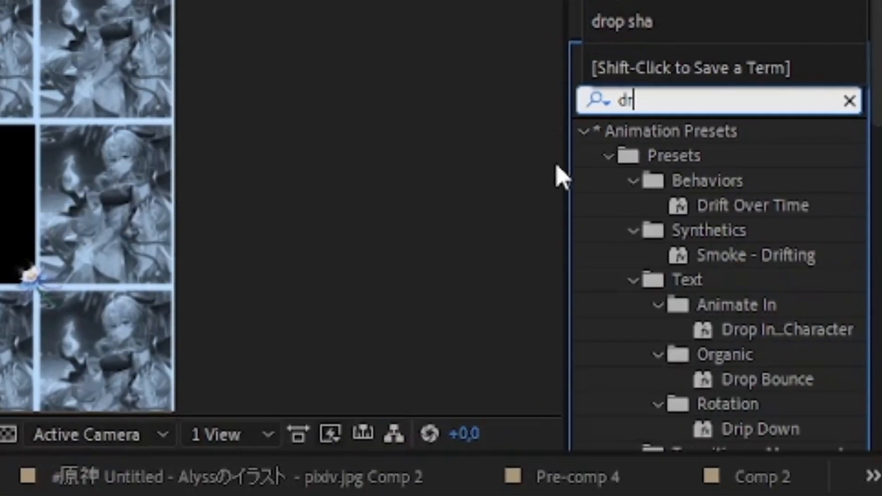
{"action": "double_click", "coordinate": [726, 379]}
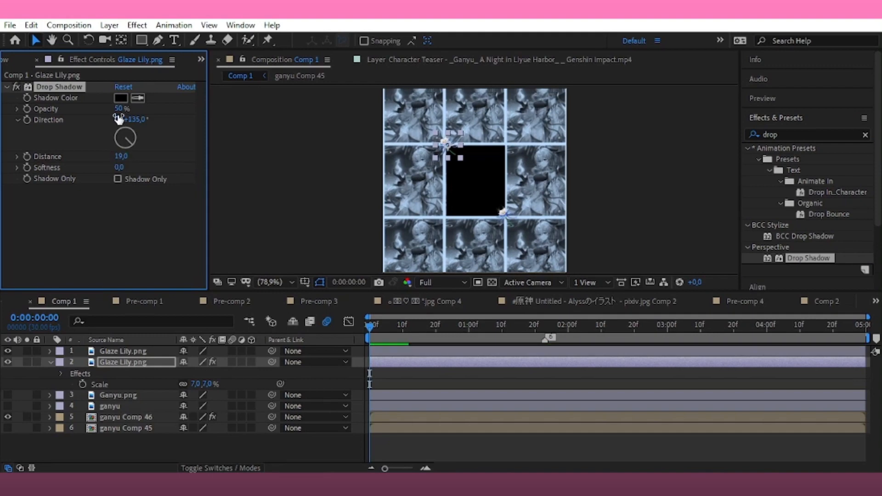
{"action": "left_click", "coordinate": [119, 119]}
{"action": "left_click", "coordinate": [139, 109]}
{"action": "type", "text": "25"}
{"action": "key", "text": "Return"}
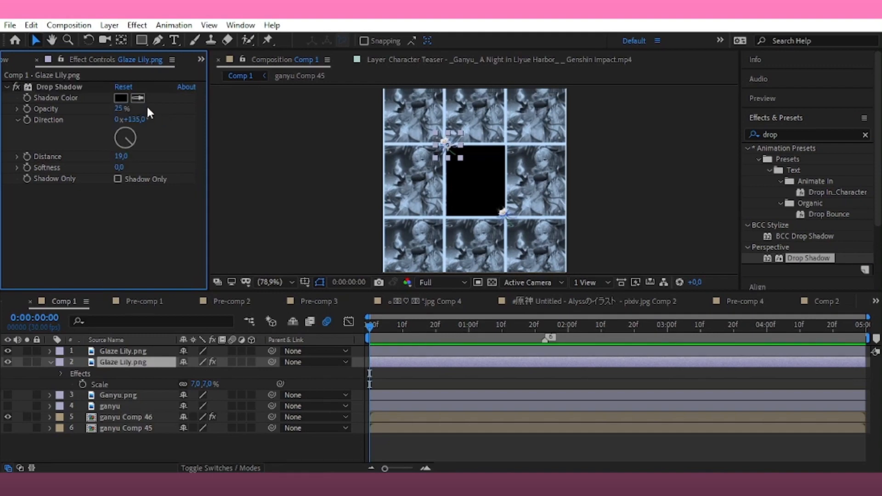
Copy the Drop Shadow effect from the upper-left lily to the lower-right lily
{"action": "left_click", "coordinate": [79, 89]}
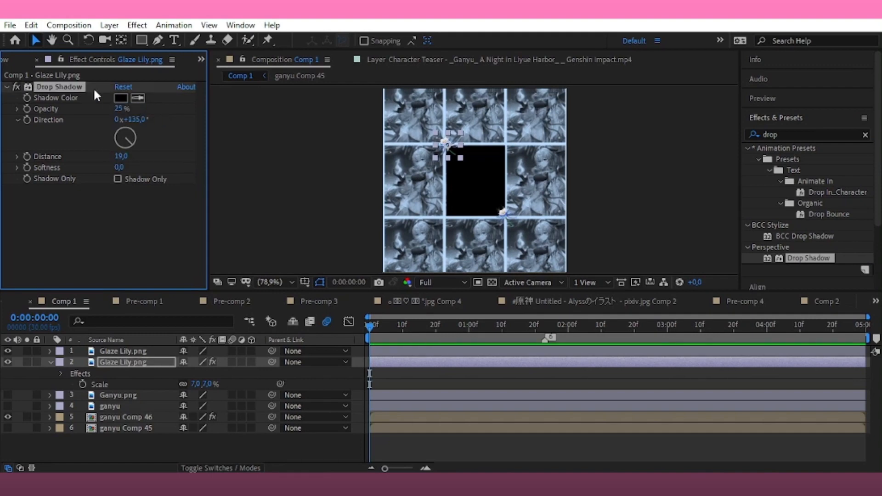
{"action": "left_click", "coordinate": [512, 225]}
{"action": "key", "text": "ctrl+v"}
{"action": "left_click", "coordinate": [664, 199]}
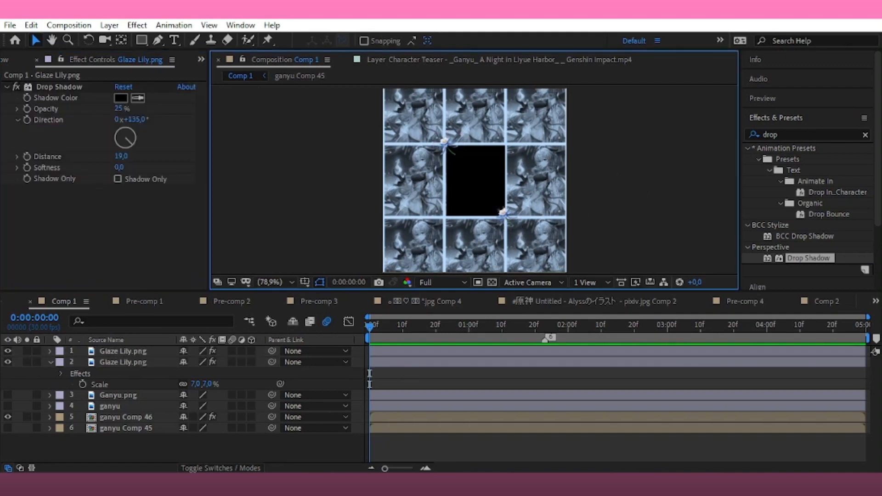
Add a null object to Comp 1 and parent both Glaze Lily layers to it
{"action": "left_click", "coordinate": [110, 24]}
{"action": "mouse_move", "coordinate": [182, 43]}
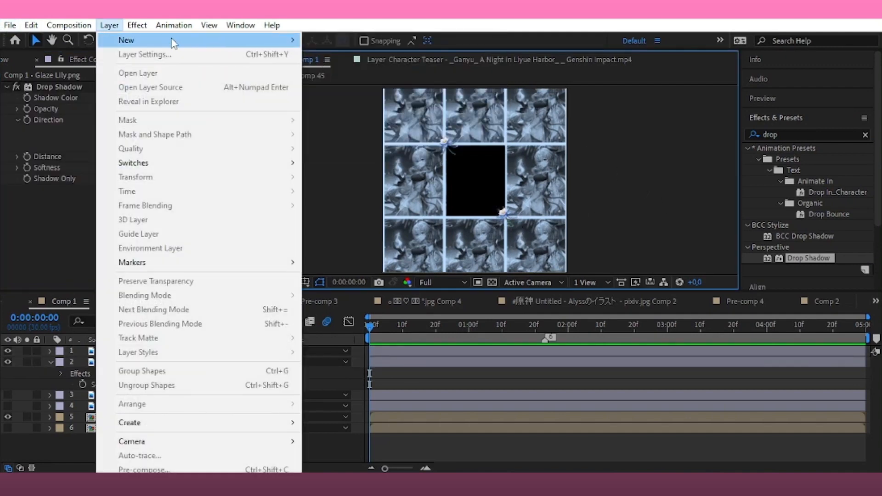
{"action": "left_click", "coordinate": [371, 96]}
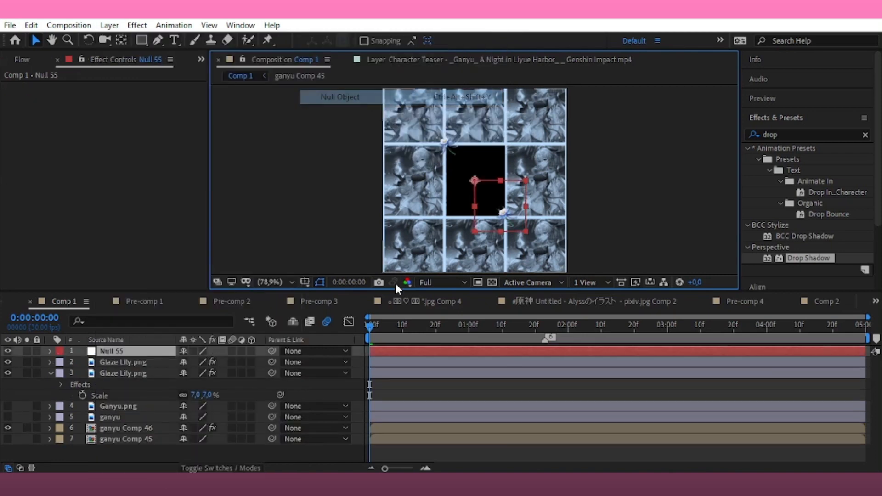
{"action": "left_click", "coordinate": [49, 372]}
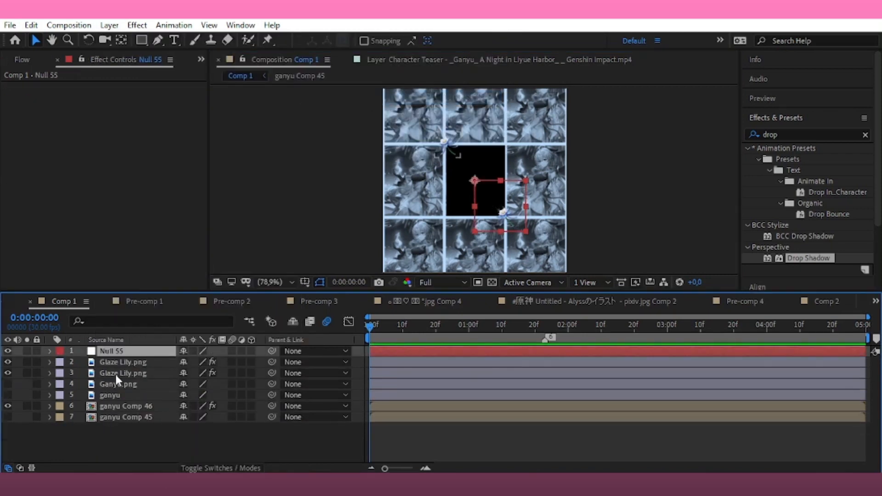
{"action": "left_click", "coordinate": [94, 362]}
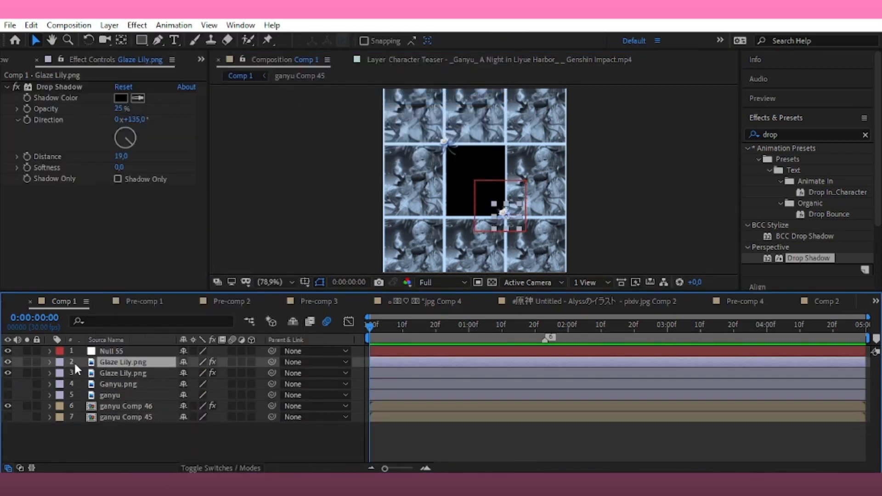
{"action": "left_click", "coordinate": [76, 373], "text": "shift"}
{"action": "left_click_drag", "start_coordinate": [269, 358], "coordinate": [257, 349]}
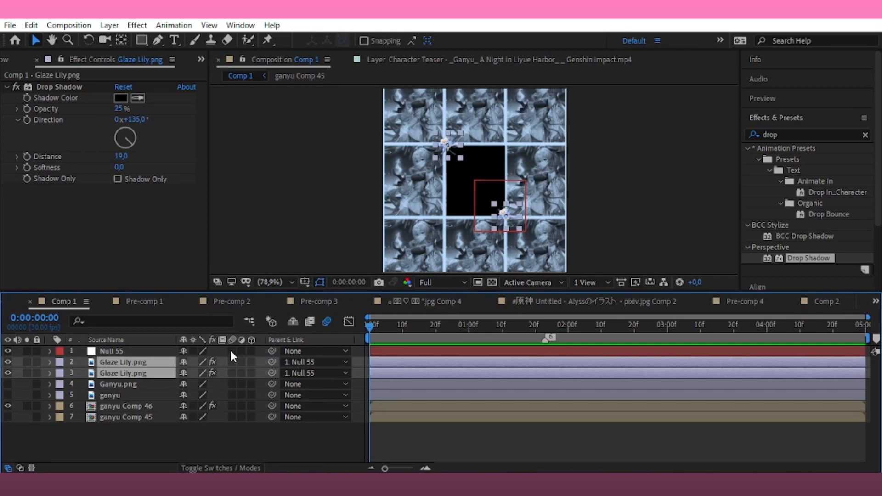
Enable motion blur and 3D for the null object and both Glaze Lily layers
{"action": "left_click", "coordinate": [233, 362]}
{"action": "left_click", "coordinate": [252, 362]}
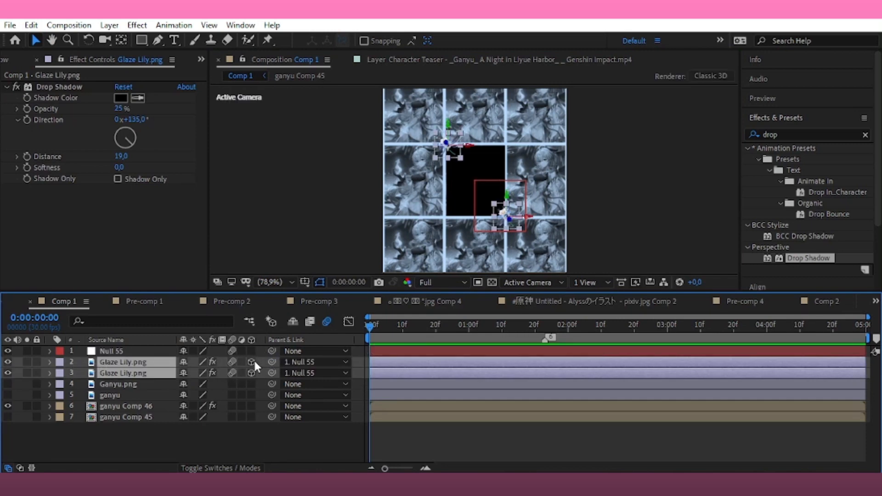
{"action": "left_click", "coordinate": [251, 351]}
Turn on motion blur and 3D for ganyu Comp 46 and parent it to the null object
{"action": "left_click", "coordinate": [235, 407]}
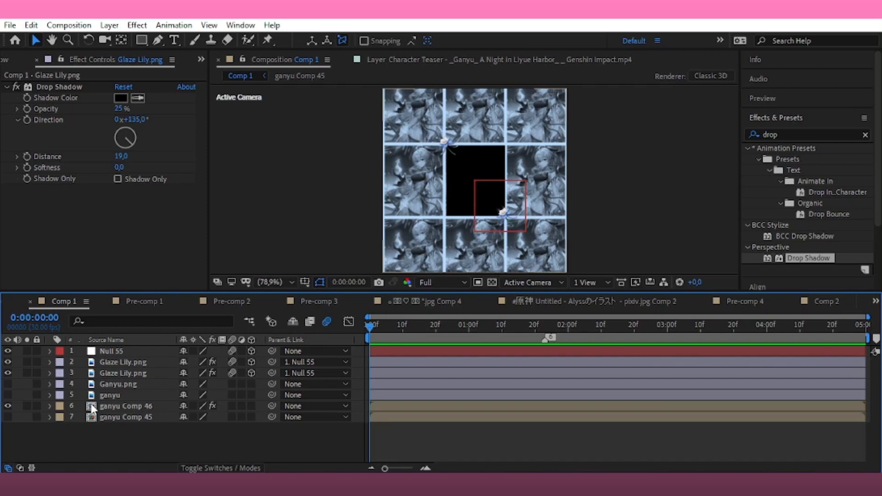
{"action": "left_click", "coordinate": [233, 406]}
{"action": "left_click", "coordinate": [251, 406]}
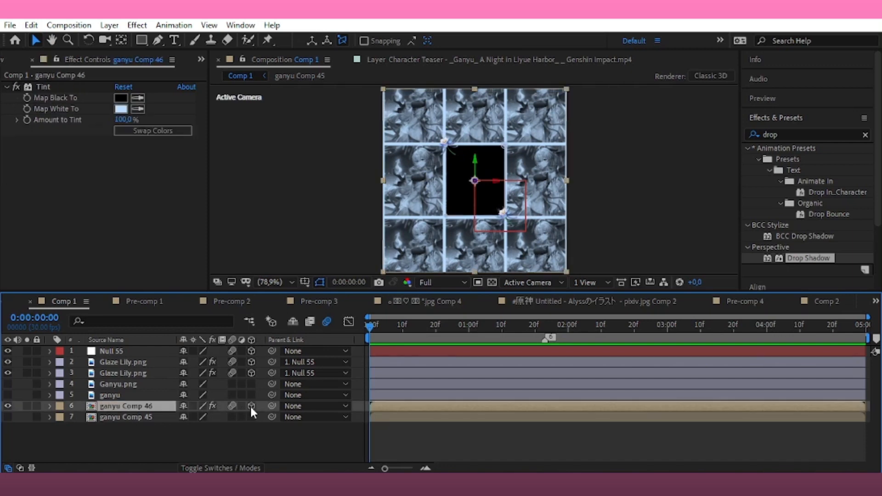
{"action": "left_click_drag", "start_coordinate": [272, 406], "coordinate": [138, 351]}
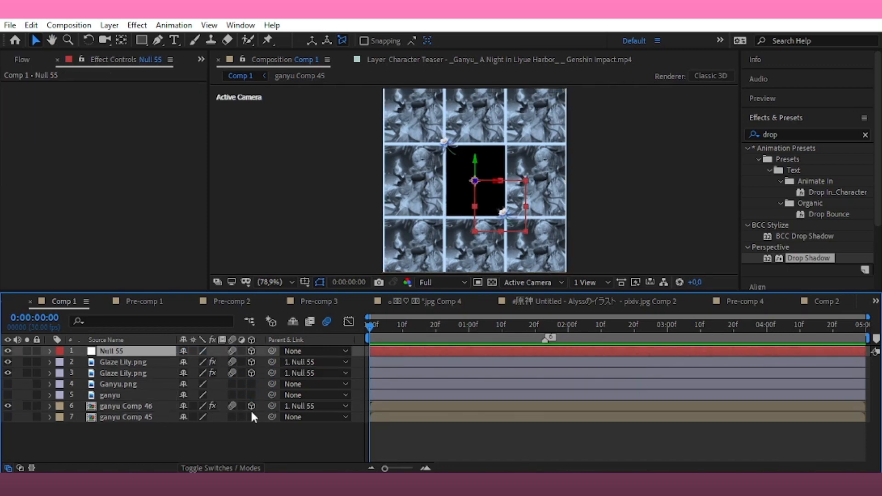
Scale the null object up to 191% to enlarge the grid and lilies
{"action": "key", "text": "s"}
{"action": "left_click_drag", "start_coordinate": [200, 362], "coordinate": [333, 393]}
{"action": "left_click", "coordinate": [66, 435]}
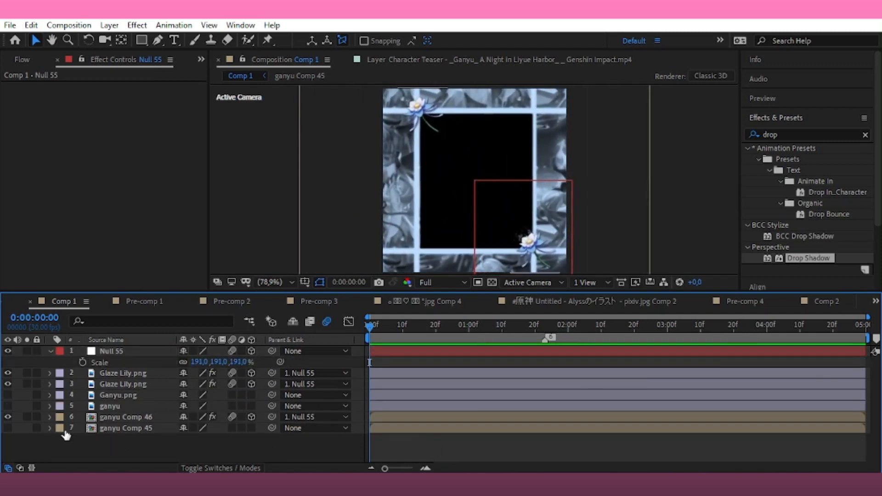
Make the full-colour ganyu image layer visible, pre-compose it, and open the new composition
{"action": "left_click", "coordinate": [7, 406]}
{"action": "right_click", "coordinate": [126, 405]}
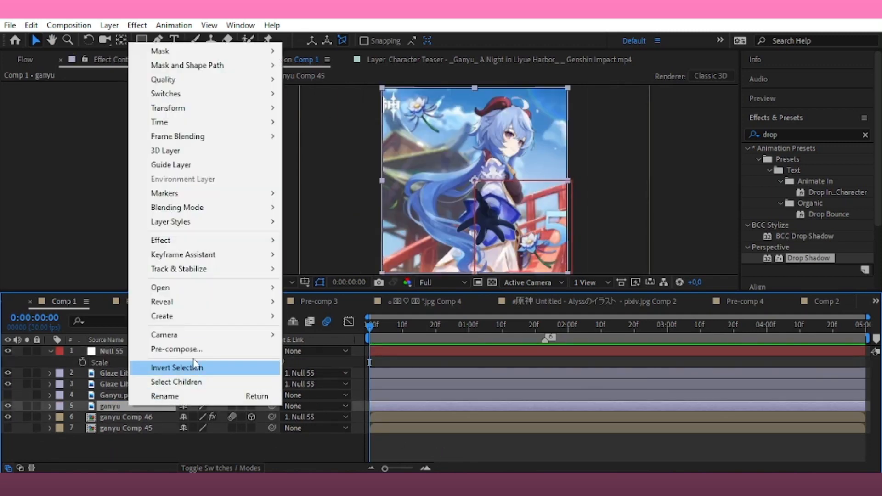
{"action": "left_click", "coordinate": [188, 349]}
{"action": "left_click", "coordinate": [507, 316]}
{"action": "double_click", "coordinate": [381, 405]}
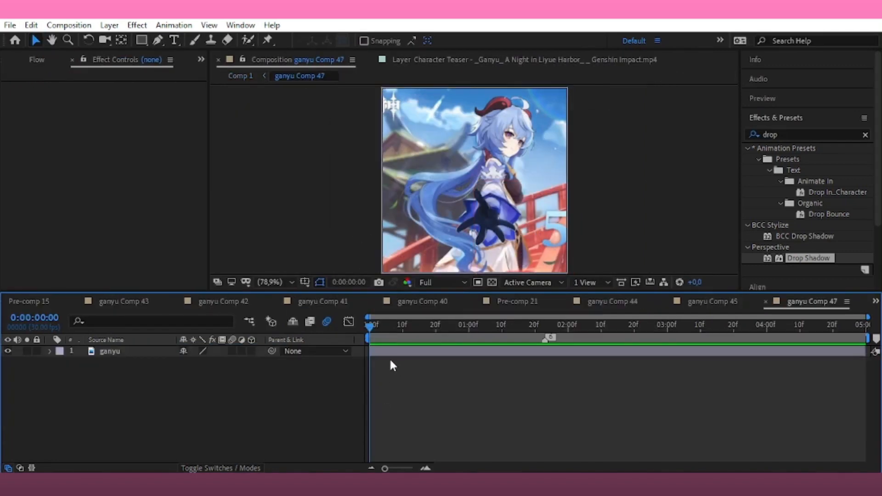
Cut Ganyu out of the image background with Pen tool masks, subtracting the gaps, and duplicate the masked layer
{"action": "left_click", "coordinate": [392, 352]}
{"action": "left_click", "coordinate": [158, 41]}
{"action": "scroll", "coordinate": [464, 233], "scroll_direction": "down", "scroll_amount": 1}
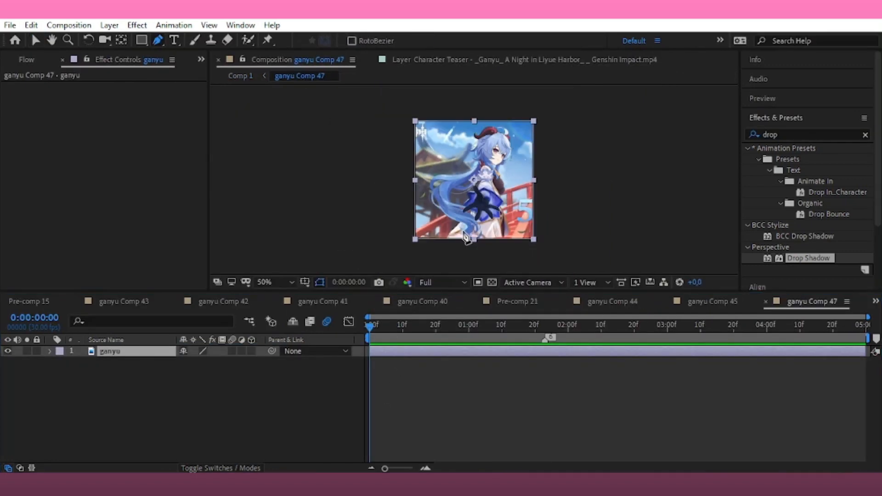
{"action": "scroll", "coordinate": [451, 253], "scroll_direction": "up", "scroll_amount": 3}
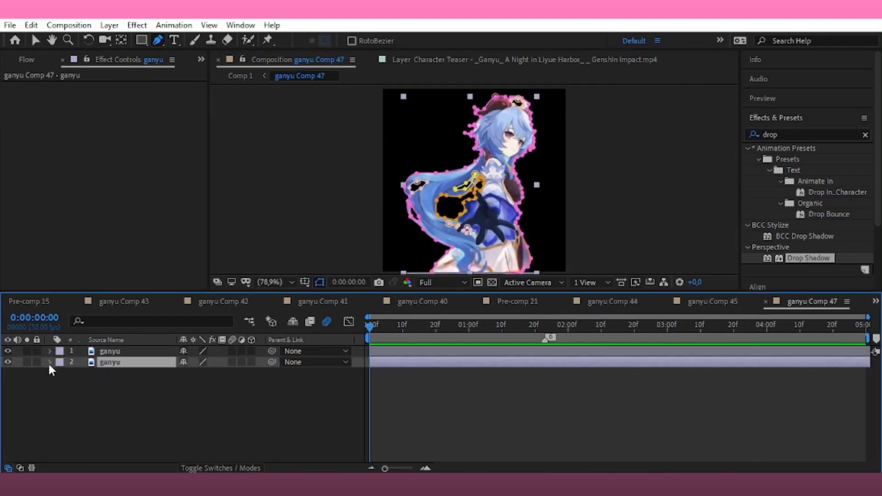
Set the Mask Expansion of Mask 1 on the lower ganyu layer to 5 pixels
{"action": "left_click", "coordinate": [49, 362]}
{"action": "left_click", "coordinate": [63, 372]}
{"action": "left_click", "coordinate": [71, 380]}
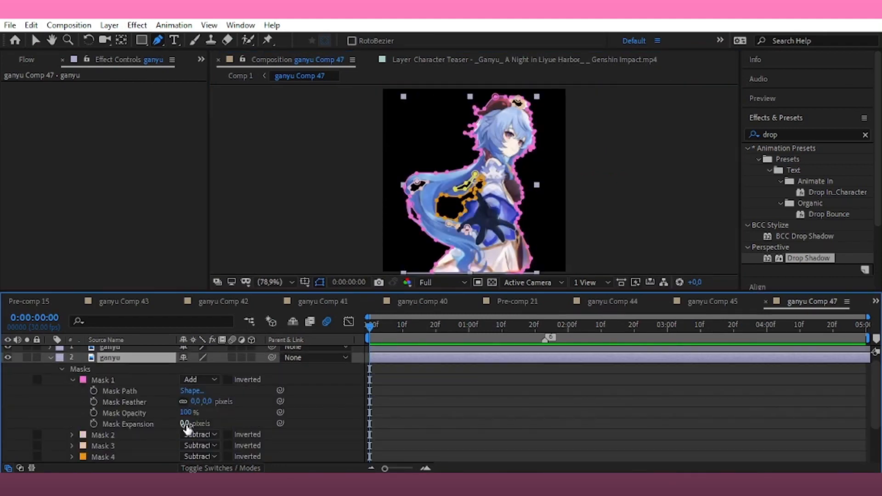
{"action": "type", "text": "5"}
{"action": "left_click", "coordinate": [514, 425]}
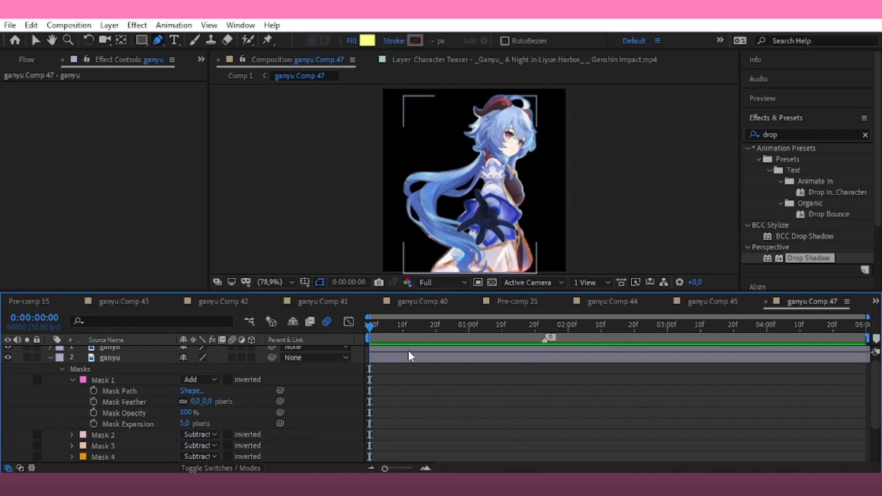
Apply the Fill Alpha effect to the lower ganyu layer and set its fill color to white
{"action": "left_click", "coordinate": [412, 354]}
{"action": "left_click", "coordinate": [803, 135]}
{"action": "type", "text": "fill"}
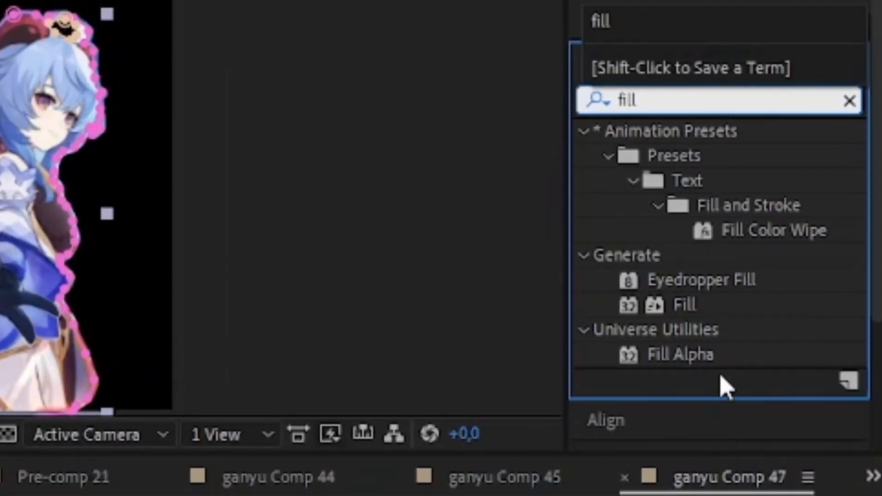
{"action": "double_click", "coordinate": [685, 356]}
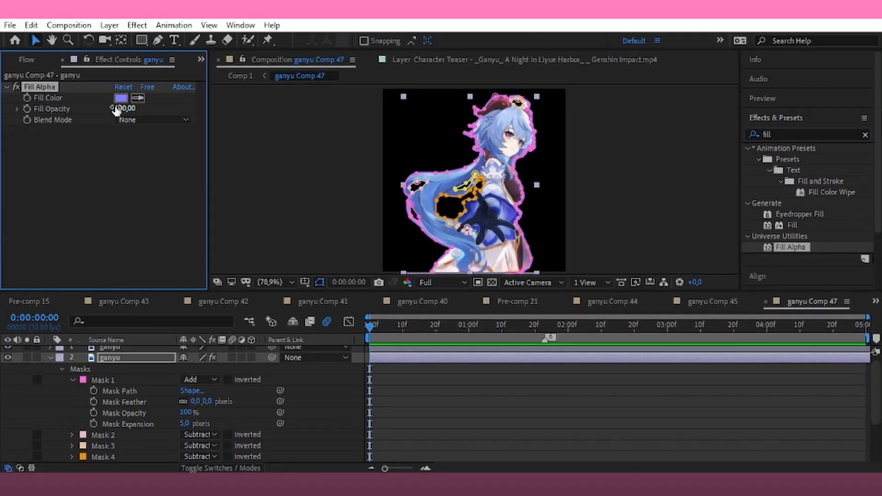
{"action": "left_click", "coordinate": [121, 98]}
{"action": "left_click", "coordinate": [428, 253]}
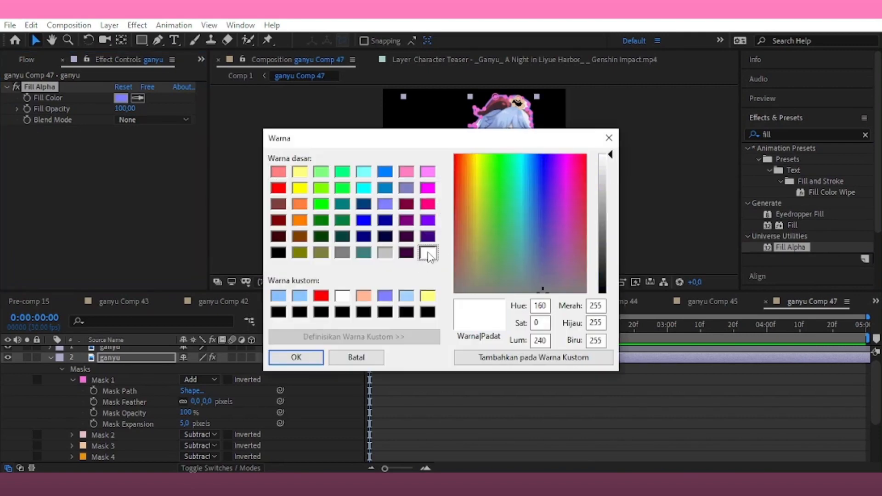
{"action": "left_click", "coordinate": [296, 358]}
Adjust the expansion of the lower layer's subtract masks so the white outline also follows the gaps in the cutout
{"action": "scroll", "coordinate": [98, 405], "scroll_direction": "down", "scroll_amount": 5}
{"action": "left_click_drag", "start_coordinate": [62, 366], "coordinate": [116, 430]}
{"action": "left_click", "coordinate": [72, 369]}
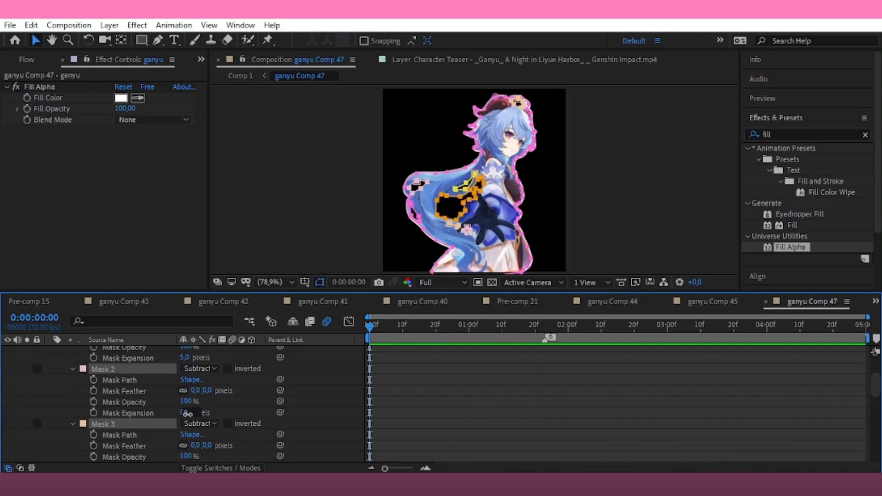
{"action": "left_click", "coordinate": [496, 437]}
{"action": "scroll", "coordinate": [506, 427], "scroll_direction": "up", "scroll_amount": 3}
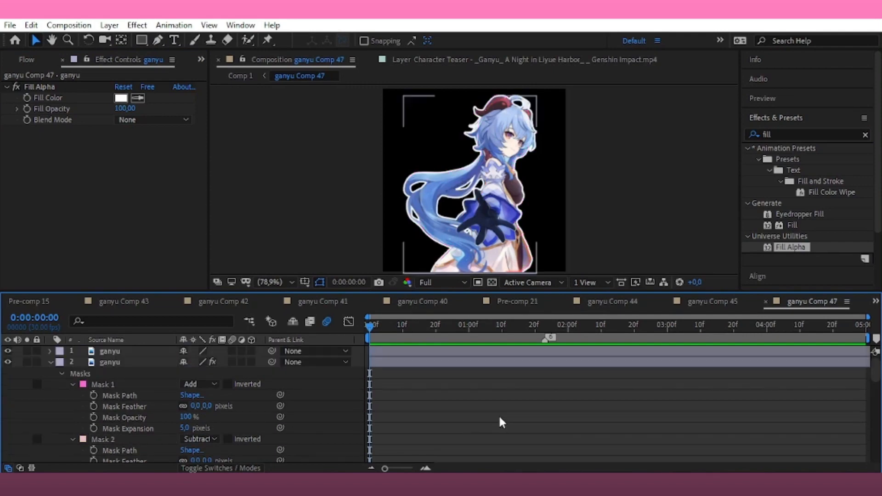
Save the project and return to Comp 1
{"action": "key", "text": "ctrl+s"}
{"action": "left_click", "coordinate": [875, 301]}
{"action": "scroll", "coordinate": [752, 63], "scroll_direction": "up", "scroll_amount": 10}
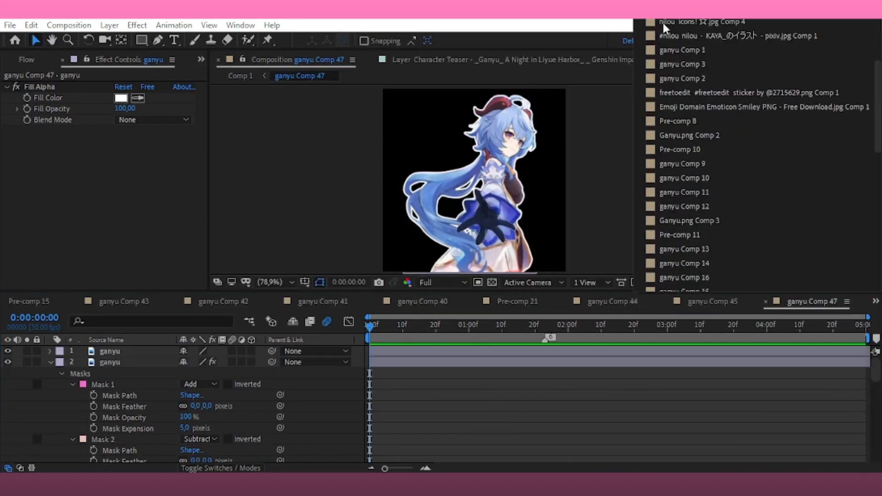
{"action": "left_click", "coordinate": [741, 26]}
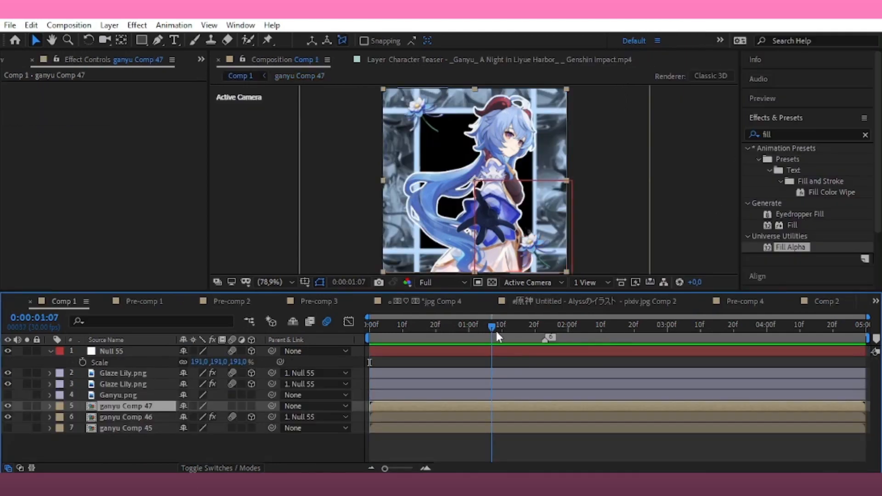
Enable motion blur and 3D for ganyu Comp 47 and set its Z position to -54
{"action": "left_click", "coordinate": [251, 406]}
{"action": "key", "text": "p"}
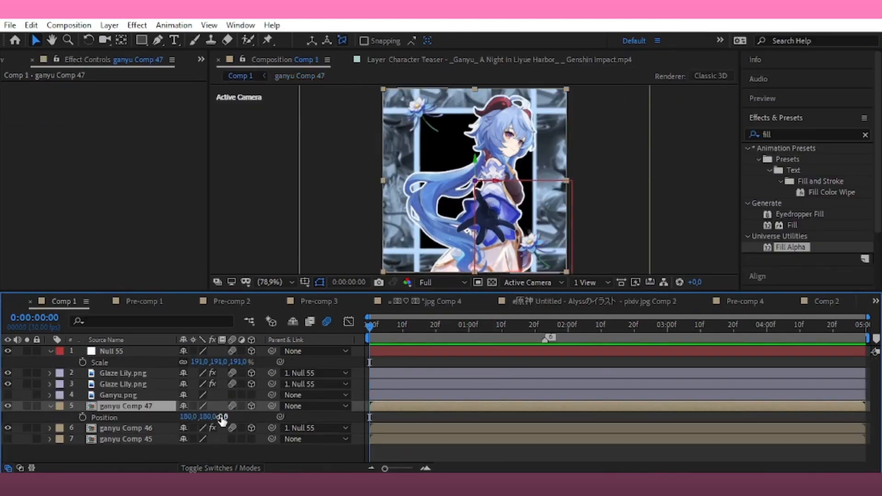
{"action": "left_click_drag", "start_coordinate": [225, 416], "coordinate": [188, 419]}
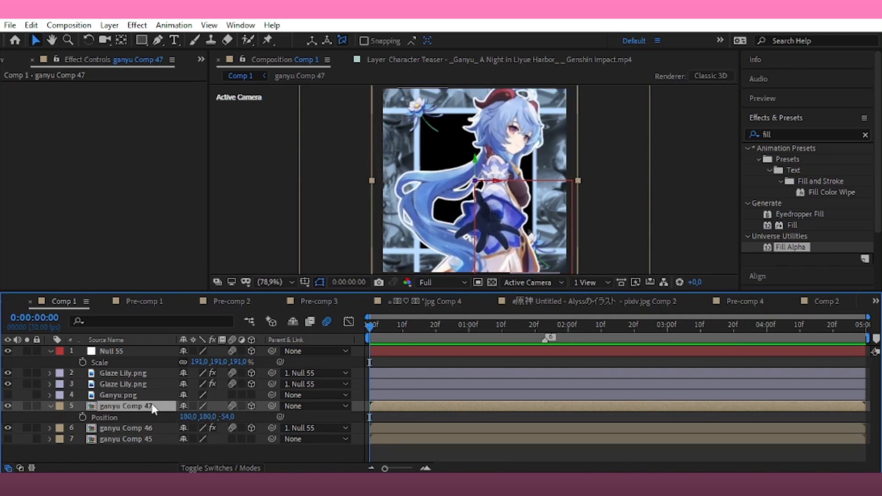
Move ganyu Comp 47 above the Ganyu.png layer and change its label color to teal
{"action": "left_click", "coordinate": [49, 405]}
{"action": "left_click_drag", "start_coordinate": [121, 406], "coordinate": [92, 396]}
{"action": "left_click", "coordinate": [59, 395]}
{"action": "left_click", "coordinate": [106, 363]}
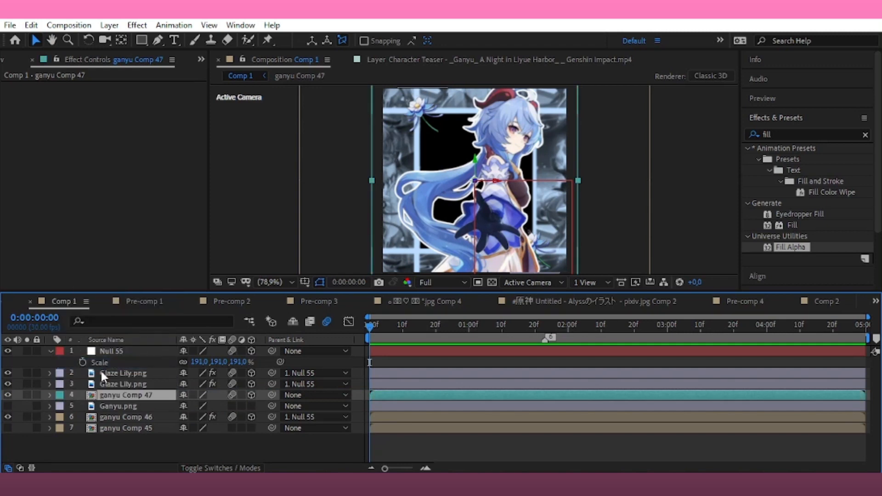
Try placing the two Glaze Lily layers at the end of the layer stack
{"action": "left_click", "coordinate": [105, 373]}
{"action": "left_click", "coordinate": [108, 382], "text": "shift"}
{"action": "left_click_drag", "start_coordinate": [109, 382], "coordinate": [110, 452]}
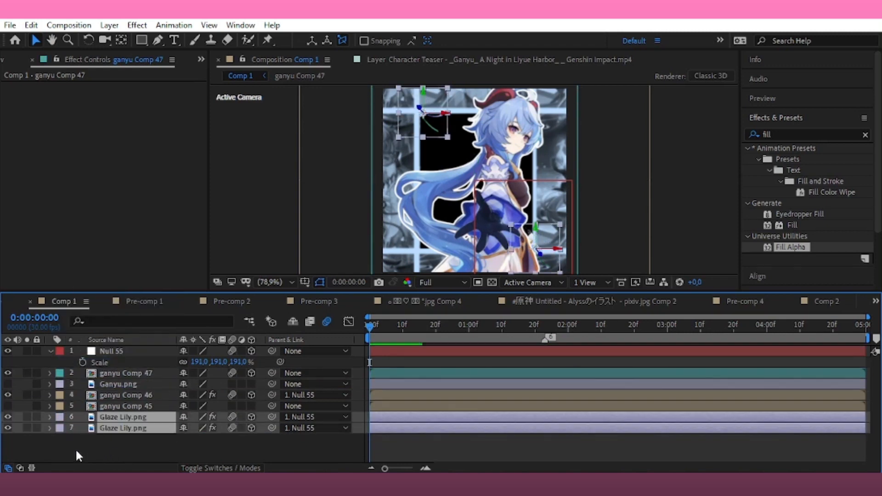
{"action": "left_click_drag", "start_coordinate": [113, 419], "coordinate": [121, 370]}
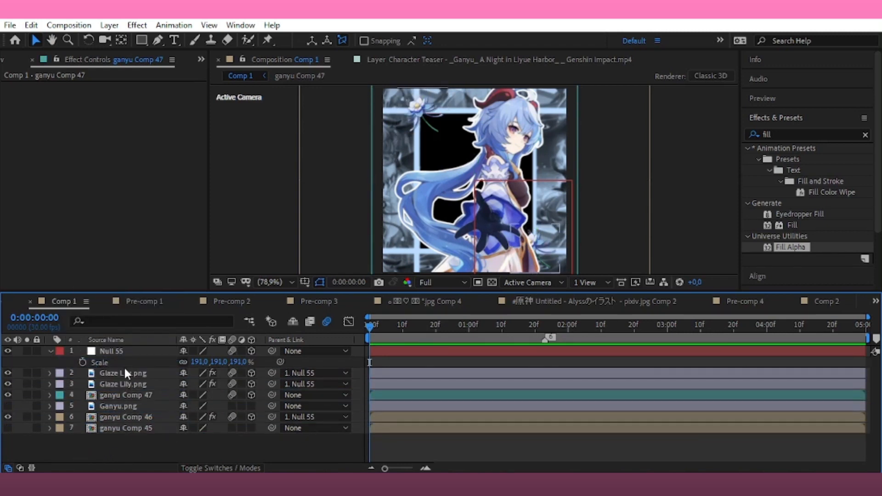
Animate the null object's scale from 576% at the first frame to 191% at 1 second
{"action": "left_click", "coordinate": [95, 353]}
{"action": "left_click", "coordinate": [82, 362]}
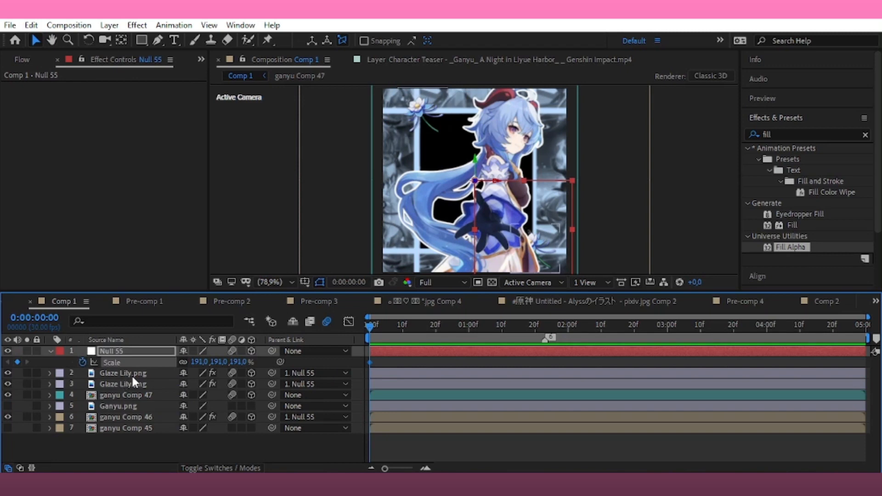
{"action": "left_click_drag", "start_coordinate": [368, 363], "coordinate": [472, 366]}
{"action": "left_click", "coordinate": [264, 364]}
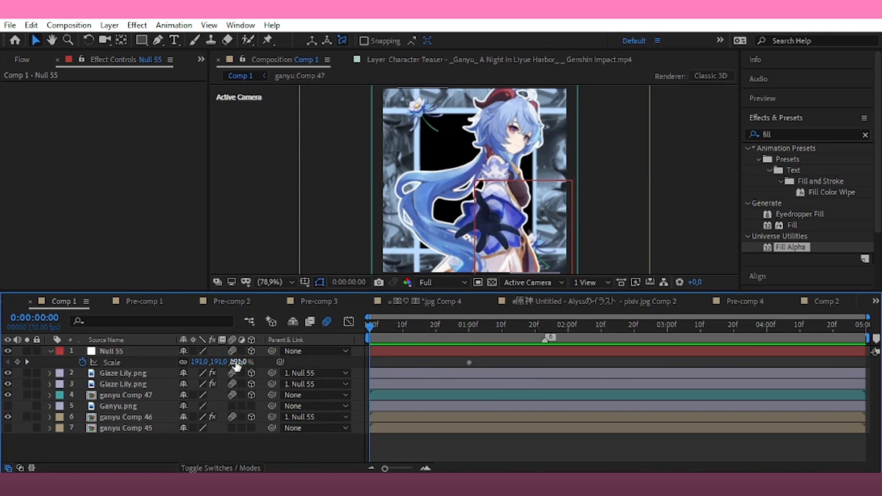
{"action": "left_click_drag", "start_coordinate": [236, 365], "coordinate": [487, 361]}
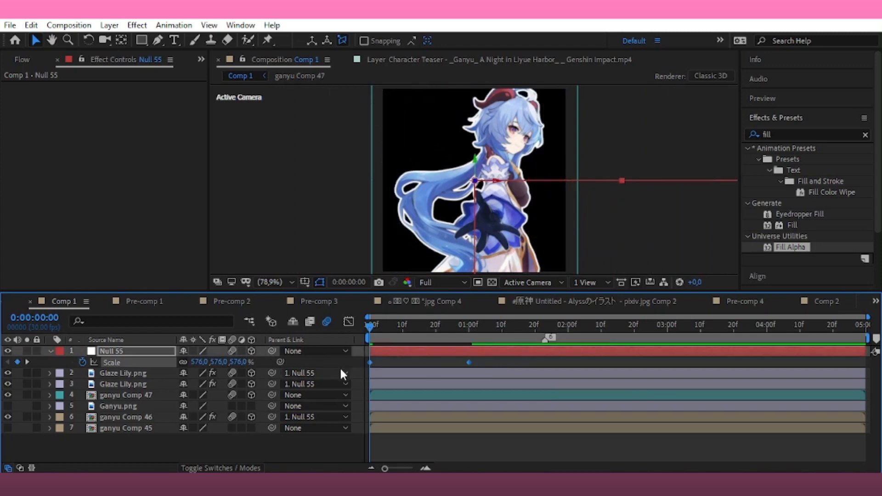
Shape the null's scale speed graph into a fast start with a long ease-out and preview the animation
{"action": "left_click", "coordinate": [348, 321]}
{"action": "right_click", "coordinate": [501, 369]}
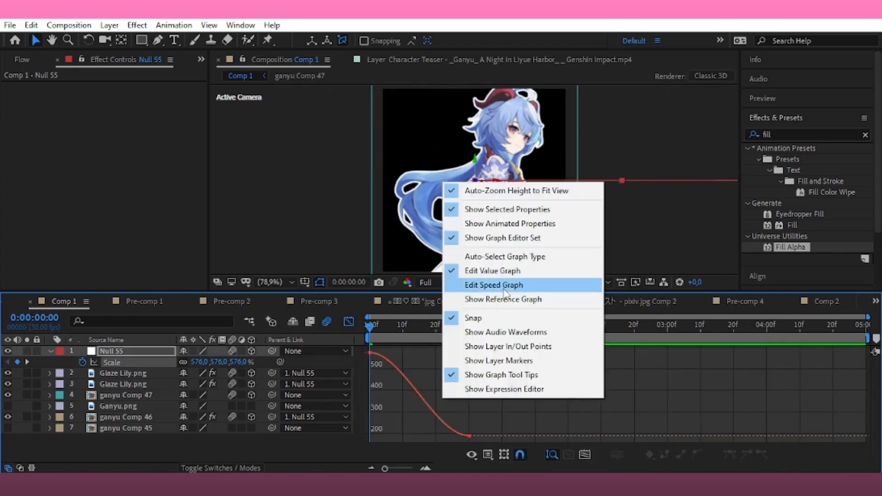
{"action": "left_click", "coordinate": [505, 286]}
{"action": "left_click_drag", "start_coordinate": [453, 352], "coordinate": [329, 373]}
{"action": "key", "text": "space"}
{"action": "key", "text": "space"}
{"action": "key", "text": "space"}
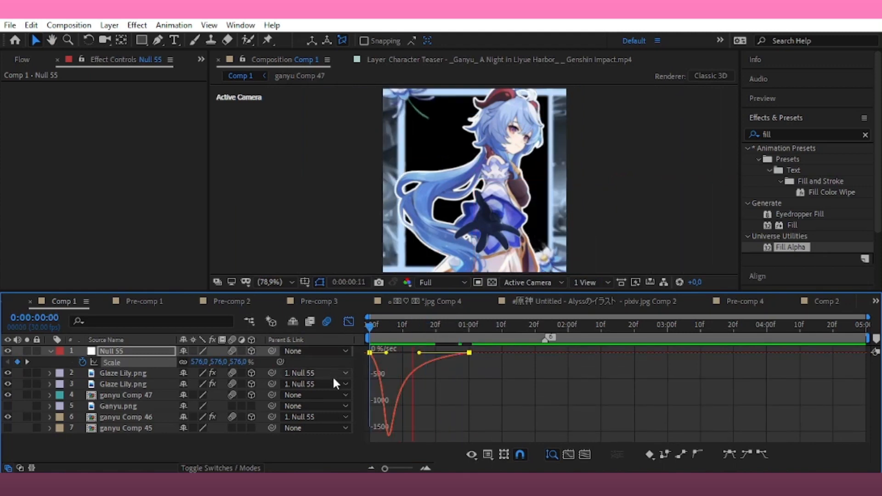
{"action": "key", "text": "space"}
Animate ganyu Comp 47's X position from -151 at the first frame to 180 at 1 second
{"action": "left_click", "coordinate": [349, 321]}
{"action": "left_click", "coordinate": [472, 327]}
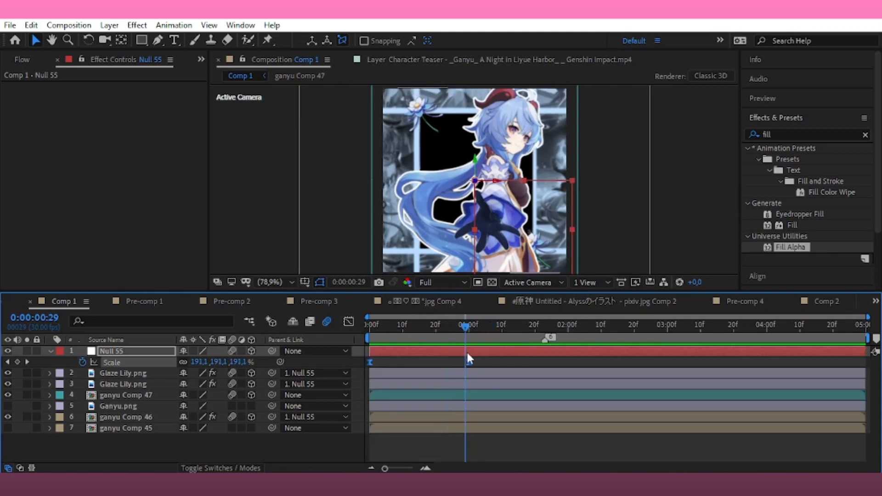
{"action": "key", "text": "Page_Up"}
{"action": "left_click", "coordinate": [469, 395]}
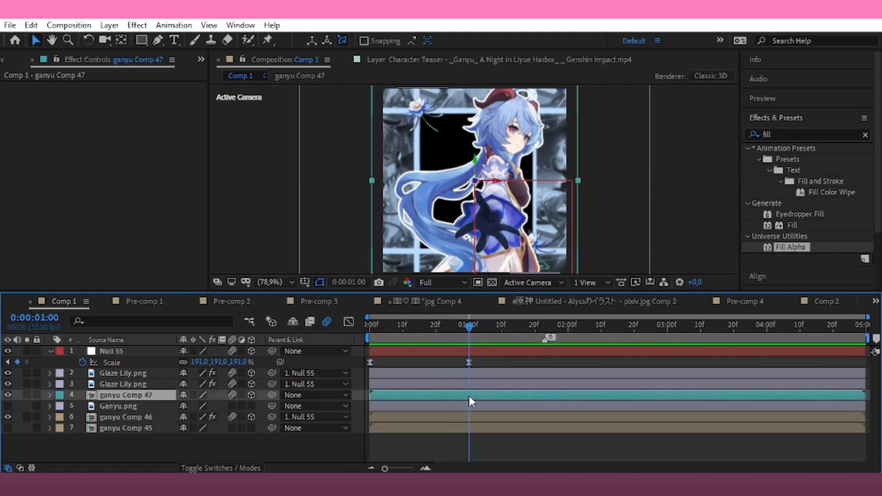
{"action": "key", "text": "p"}
{"action": "left_click", "coordinate": [82, 406]}
{"action": "key", "text": "Home"}
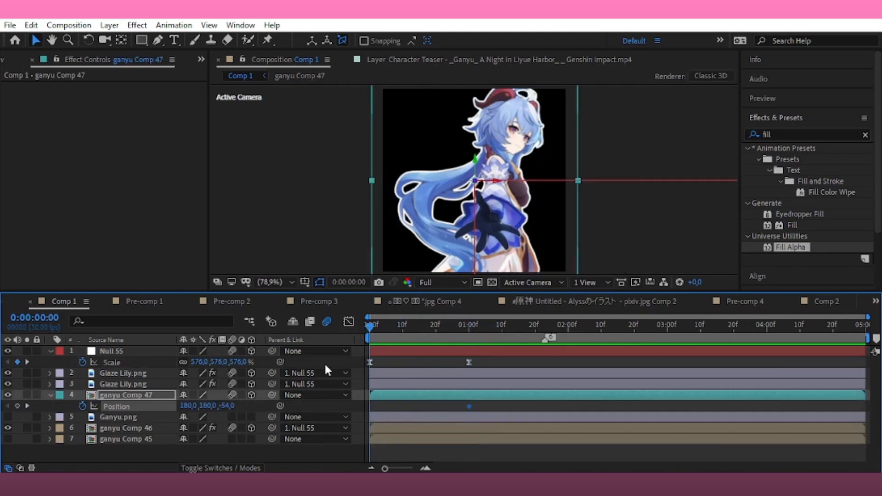
{"action": "left_click_drag", "start_coordinate": [183, 406], "coordinate": [29, 406]}
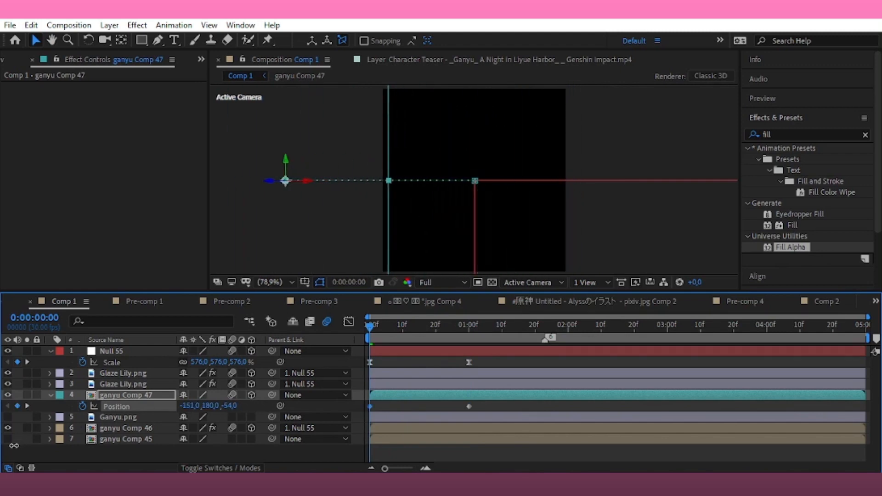
Parent ganyu Comp 47 to Null 55 at 1 second and give its position speed graph a fast start with a long ease-out
{"action": "left_click", "coordinate": [469, 326]}
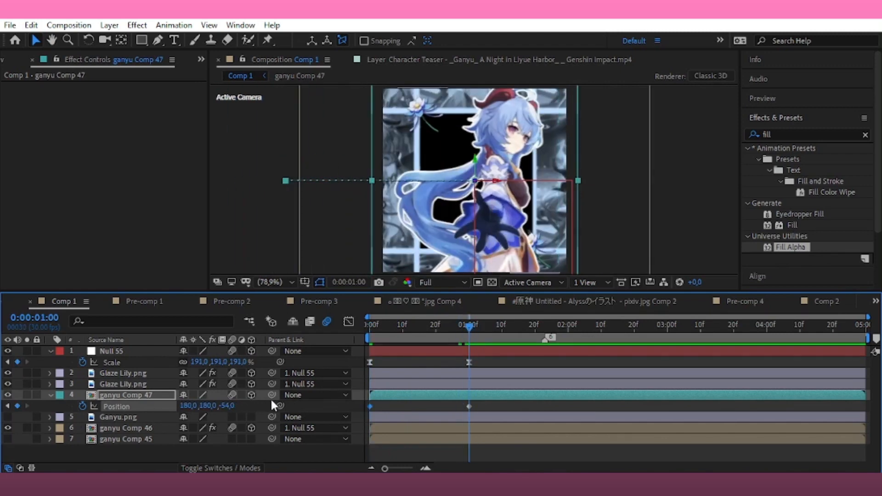
{"action": "left_click_drag", "start_coordinate": [271, 395], "coordinate": [270, 351]}
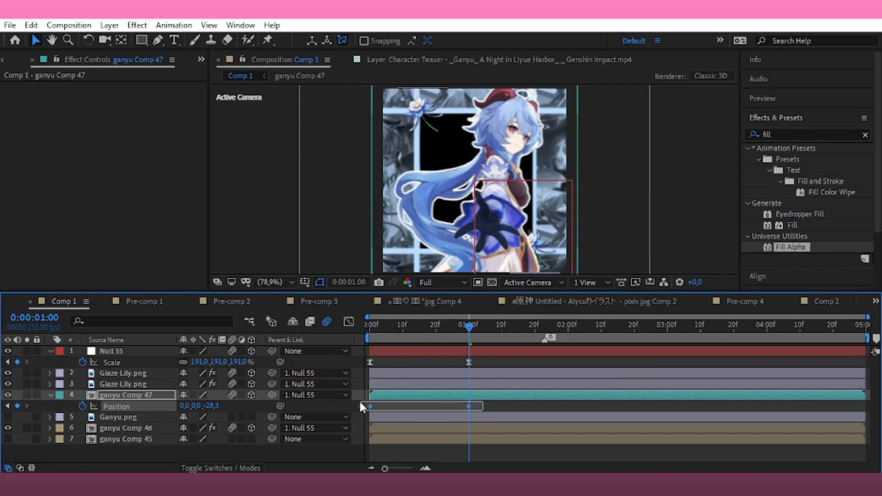
{"action": "left_click", "coordinate": [349, 321]}
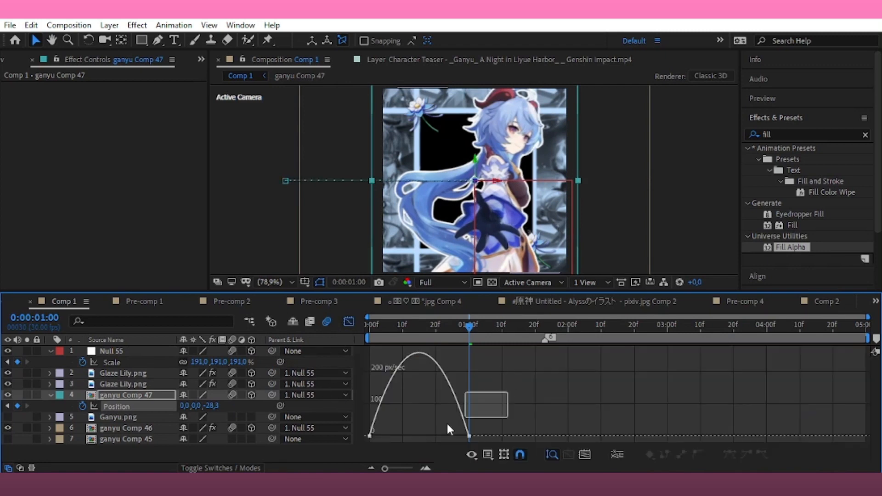
{"action": "left_click_drag", "start_coordinate": [452, 435], "coordinate": [419, 436]}
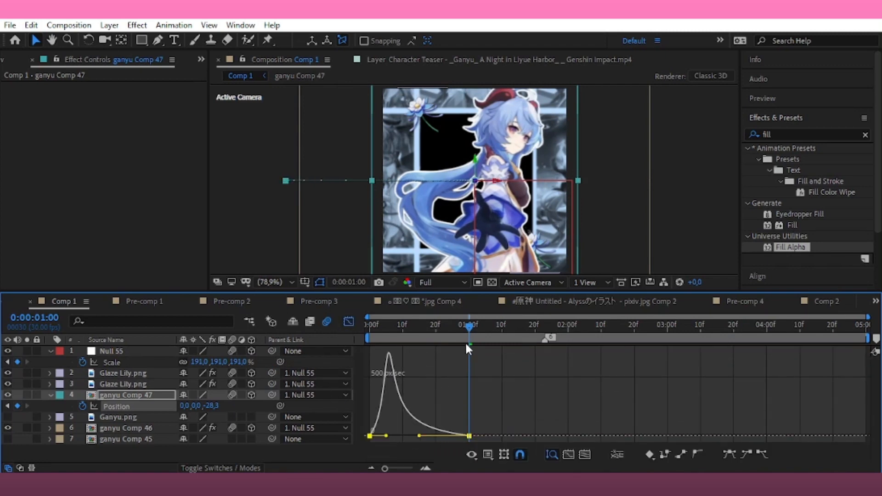
{"action": "left_click_drag", "start_coordinate": [465, 341], "coordinate": [371, 340]}
{"action": "key", "text": "space"}
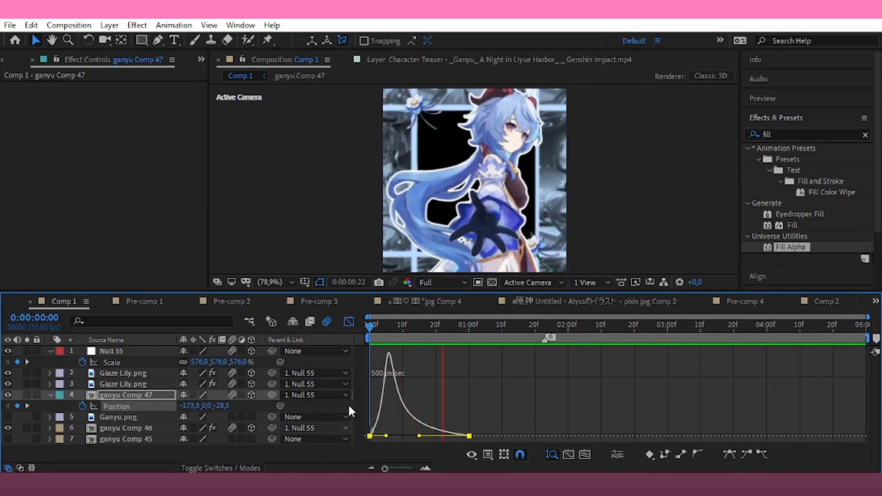
{"action": "key", "text": "space"}
Duplicate the ganyu Comp 47 layer twice and shift the middle copy one frame later
{"action": "left_click", "coordinate": [349, 322]}
{"action": "key", "text": "ctrl+d"}
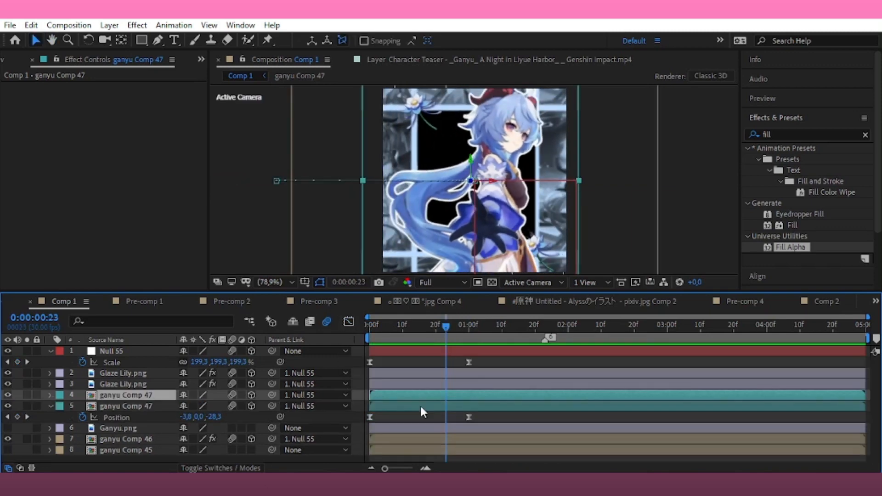
{"action": "key", "text": "ctrl+d"}
{"action": "left_click_drag", "start_coordinate": [411, 406], "coordinate": [415, 411]}
Apply Fill Alpha to the middle ganyu Comp 47 copy with a bright blue fill color
{"action": "left_click", "coordinate": [773, 134]}
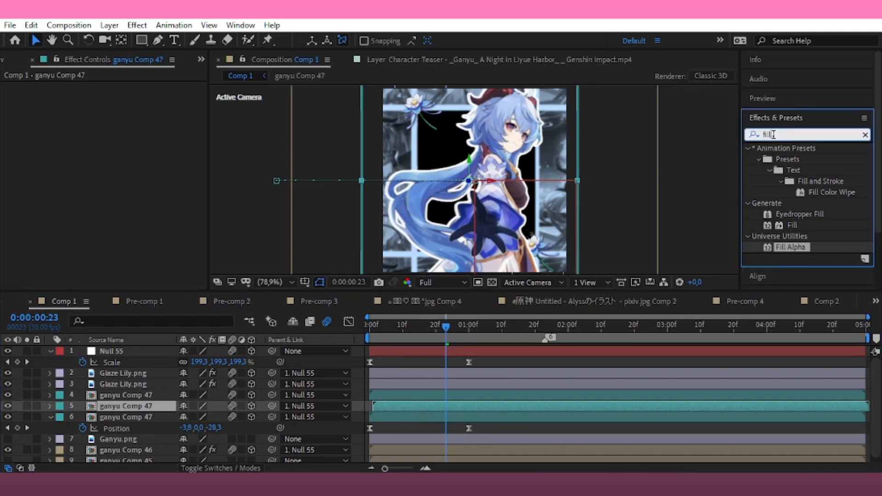
{"action": "double_click", "coordinate": [792, 247]}
{"action": "left_click", "coordinate": [121, 98]}
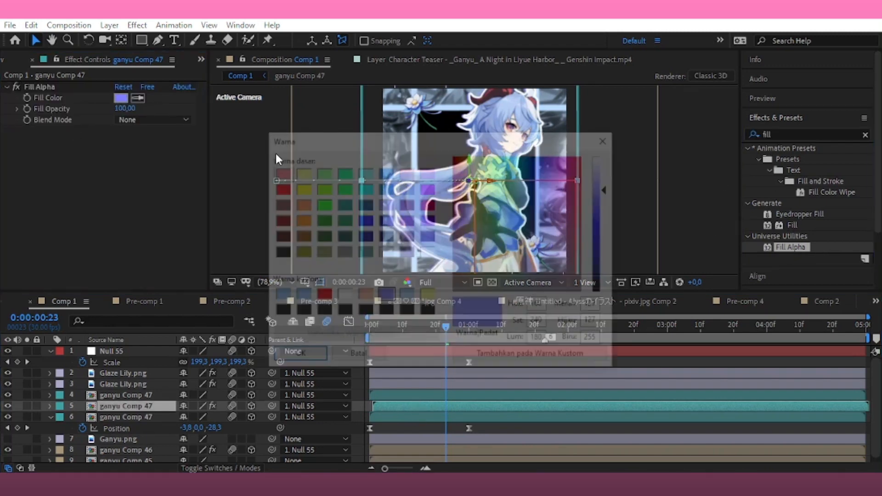
{"action": "left_click", "coordinate": [385, 172]}
{"action": "left_click", "coordinate": [316, 357]}
Shift the lowest ganyu Comp 47 layer two frames later and apply Fill Alpha with a white fill color
{"action": "left_click_drag", "start_coordinate": [381, 417], "coordinate": [386, 417]}
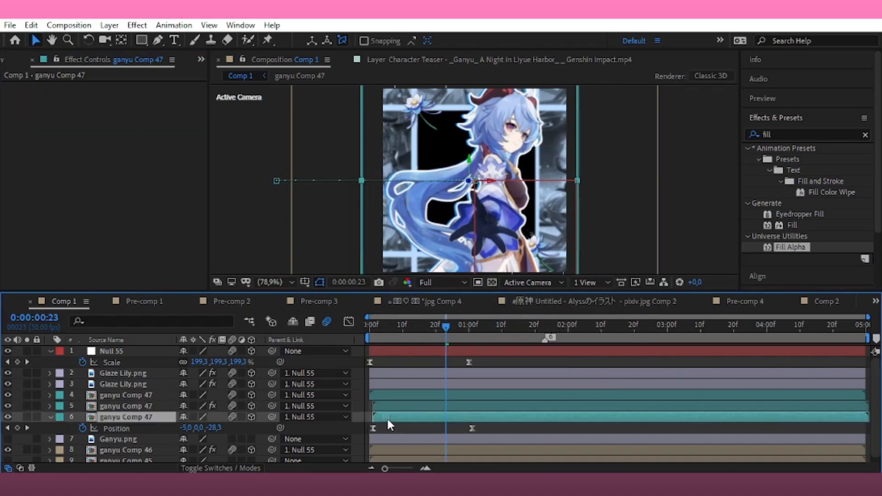
{"action": "double_click", "coordinate": [790, 247]}
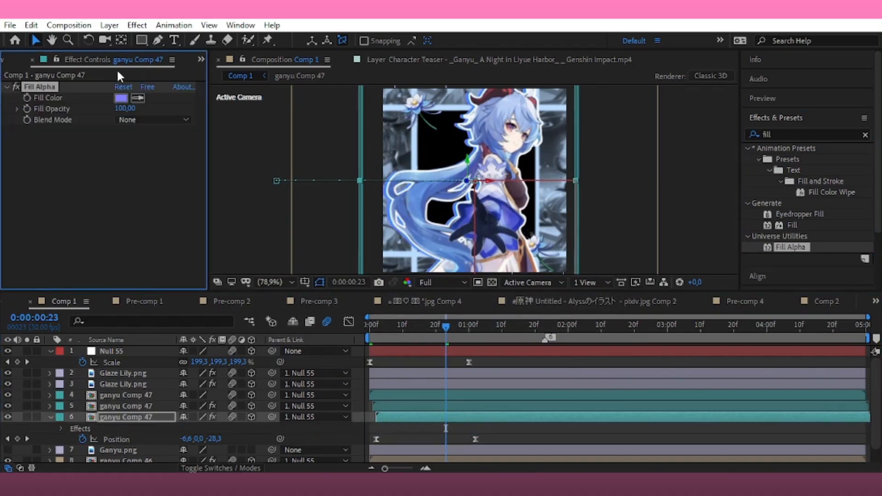
{"action": "left_click", "coordinate": [120, 98]}
{"action": "left_click", "coordinate": [427, 253]}
{"action": "left_click", "coordinate": [316, 357]}
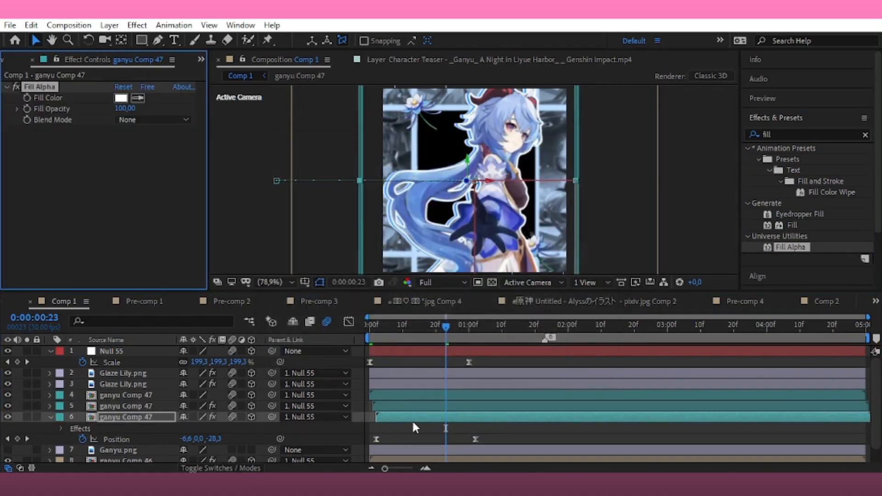
Duplicate the white-filled layer, start the lower copy one frame later, and set its fill color to light blue (179, 217, 255)
{"action": "key", "text": "ctrl+d"}
{"action": "left_click_drag", "start_coordinate": [393, 425], "coordinate": [397, 429]}
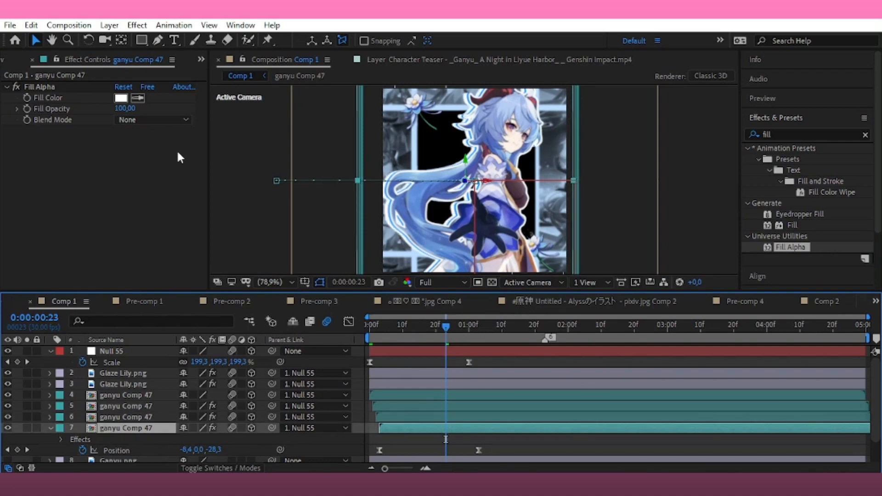
{"action": "left_click", "coordinate": [119, 98]}
{"action": "left_click", "coordinate": [608, 176]}
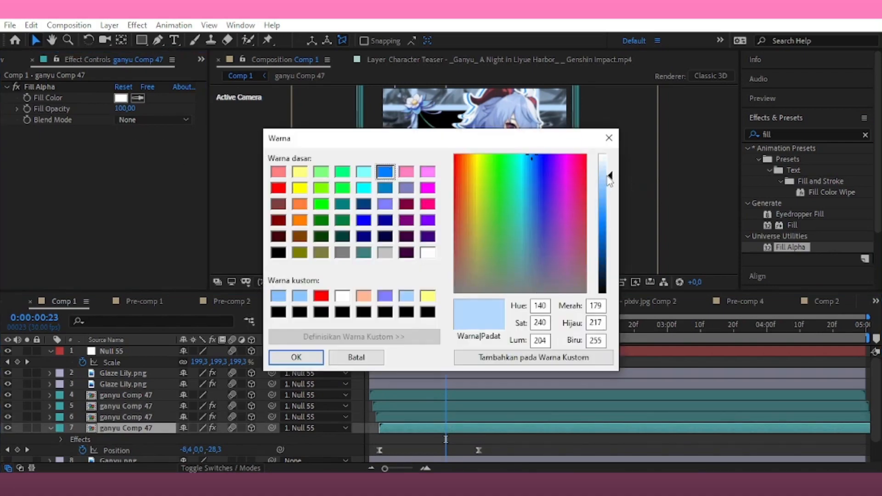
{"action": "left_click", "coordinate": [313, 358]}
Stagger the three filled ganyu Comp 47 layers two frames apart and preview the animation from the start
{"action": "left_click", "coordinate": [437, 327]}
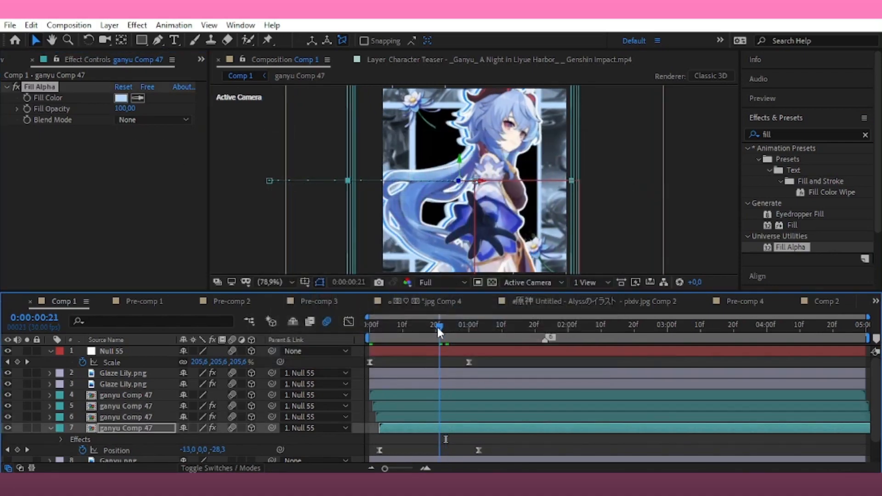
{"action": "left_click_drag", "start_coordinate": [388, 408], "coordinate": [404, 426]}
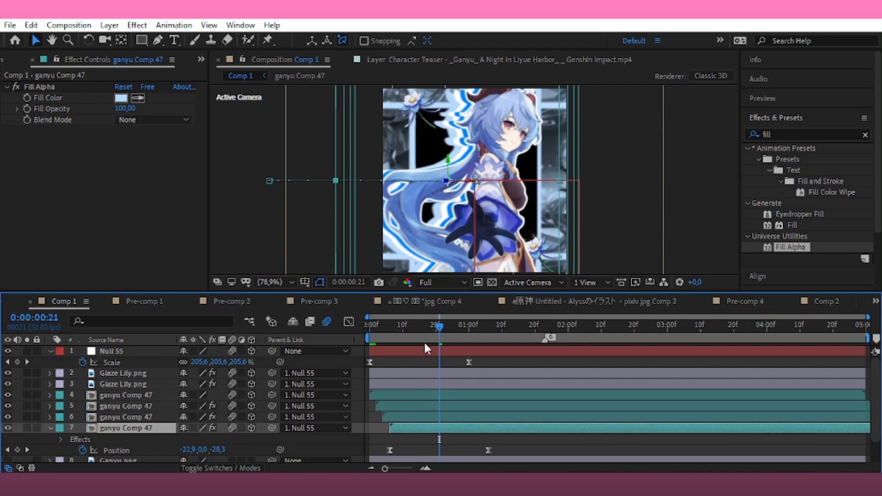
{"action": "key", "text": "Home"}
{"action": "key", "text": "space"}
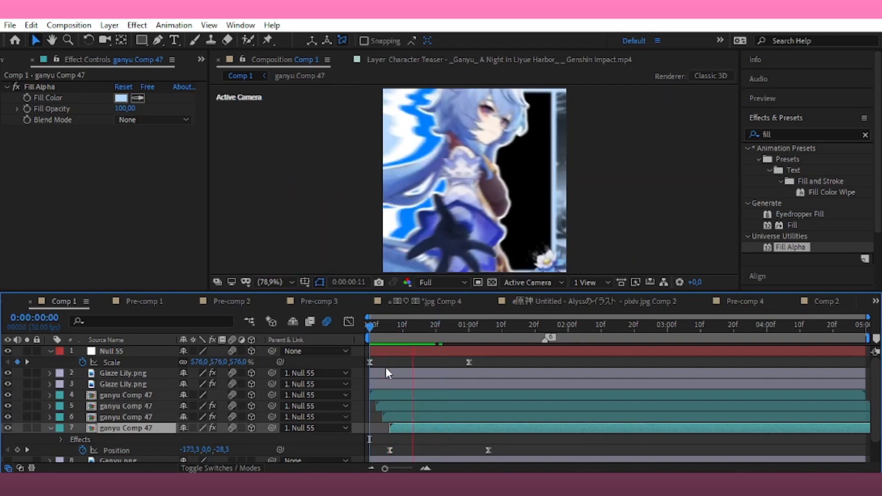
Add a Drop Shadow to the topmost ganyu Comp 47 layer with 25% opacity
{"action": "left_click", "coordinate": [444, 395]}
{"action": "left_click", "coordinate": [809, 134]}
{"action": "type", "text": "drop"}
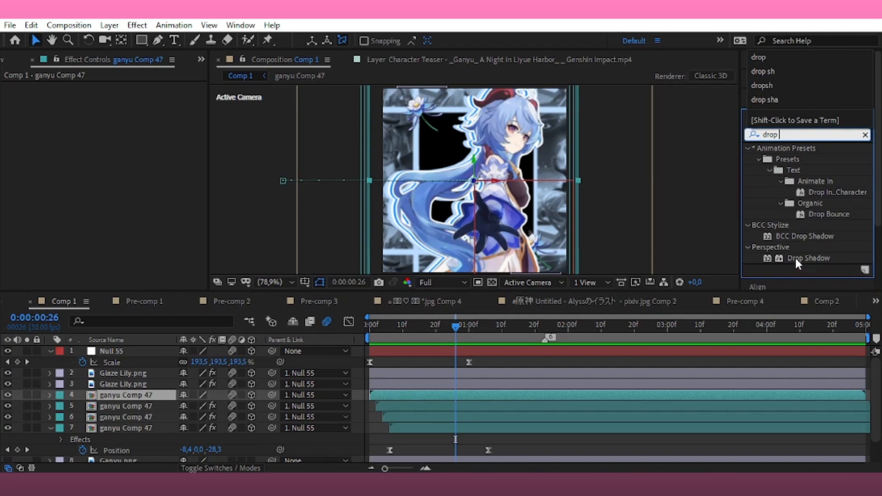
{"action": "double_click", "coordinate": [795, 258]}
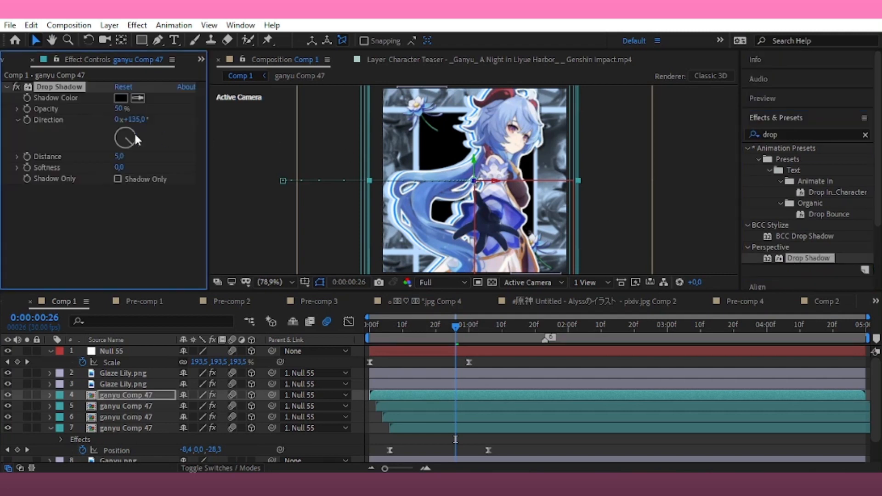
{"action": "left_click", "coordinate": [118, 108]}
{"action": "type", "text": "25"}
{"action": "key", "text": "Return"}
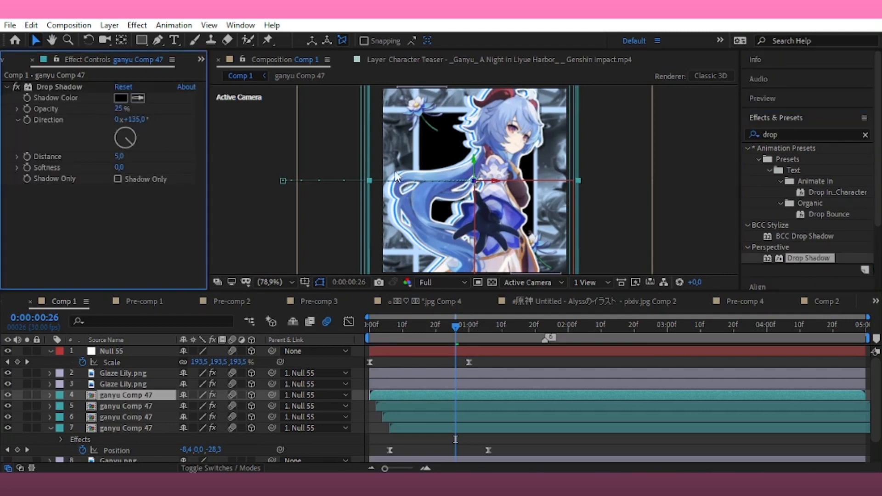
{"action": "left_click", "coordinate": [657, 243]}
Set Null 55's scale keyframe at 1 second to 171% and save the project
{"action": "left_click_drag", "start_coordinate": [456, 341], "coordinate": [514, 363]}
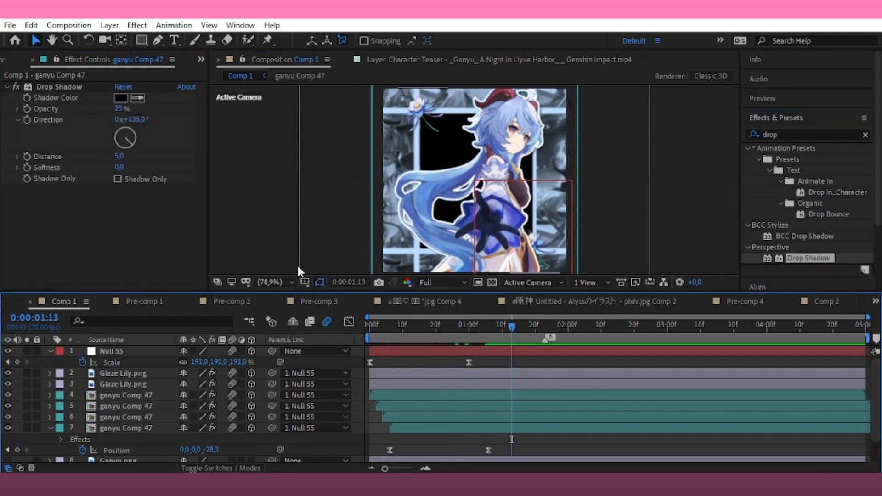
{"action": "left_click", "coordinate": [470, 339]}
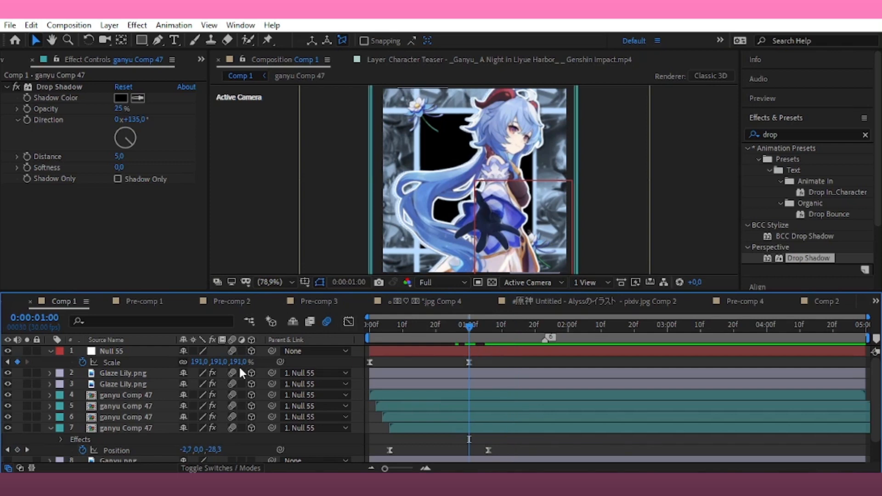
{"action": "left_click_drag", "start_coordinate": [237, 363], "coordinate": [235, 376]}
{"action": "left_click", "coordinate": [708, 243]}
{"action": "key", "text": "ctrl+s"}
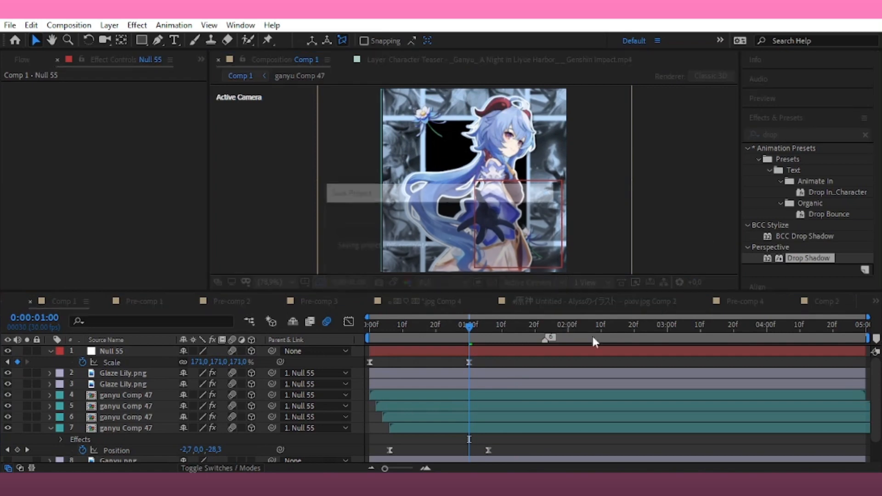
Add a second null object as a 3D layer and parent Null 55 to it
{"action": "left_click", "coordinate": [109, 25]}
{"action": "left_click", "coordinate": [404, 91]}
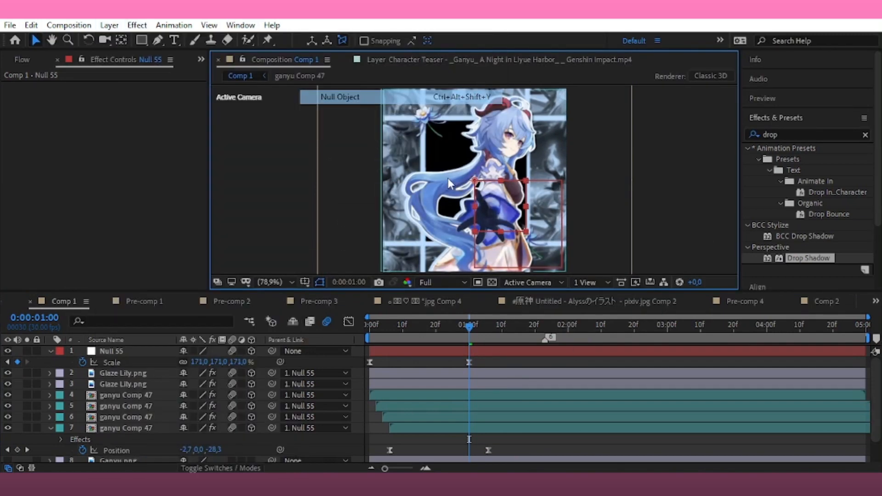
{"action": "left_click", "coordinate": [232, 351]}
{"action": "left_click_drag", "start_coordinate": [271, 362], "coordinate": [265, 349]}
Animate Null 56's Z position from 0 at the first frame to 278 at 1 second
{"action": "key", "text": "p"}
{"action": "left_click", "coordinate": [140, 362]}
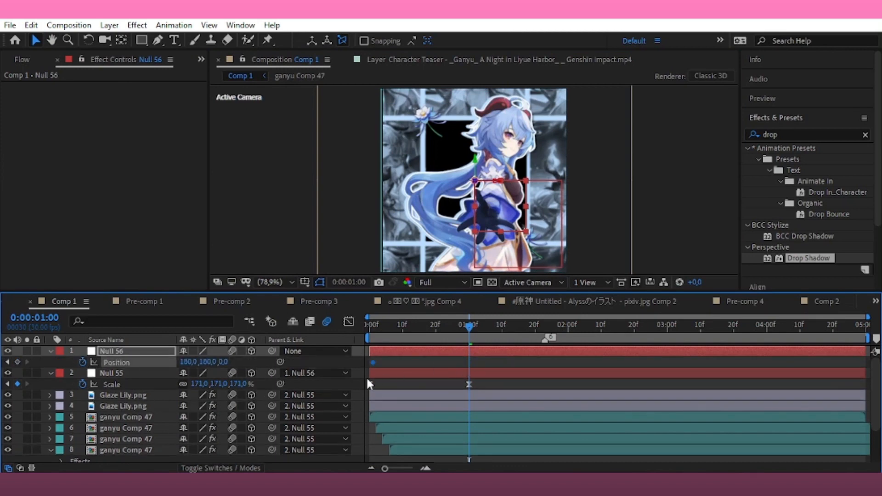
{"action": "left_click_drag", "start_coordinate": [223, 362], "coordinate": [408, 366]}
{"action": "left_click_drag", "start_coordinate": [488, 366], "coordinate": [357, 363]}
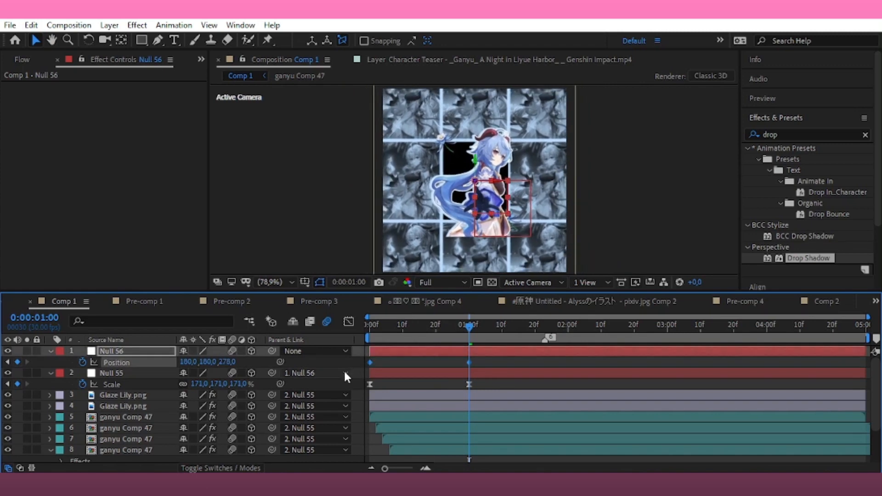
Ease Null 56's position keyframes by adjusting their speed graph
{"action": "left_click", "coordinate": [347, 323]}
{"action": "left_click_drag", "start_coordinate": [503, 368], "coordinate": [407, 437]}
{"action": "left_click", "coordinate": [348, 322]}
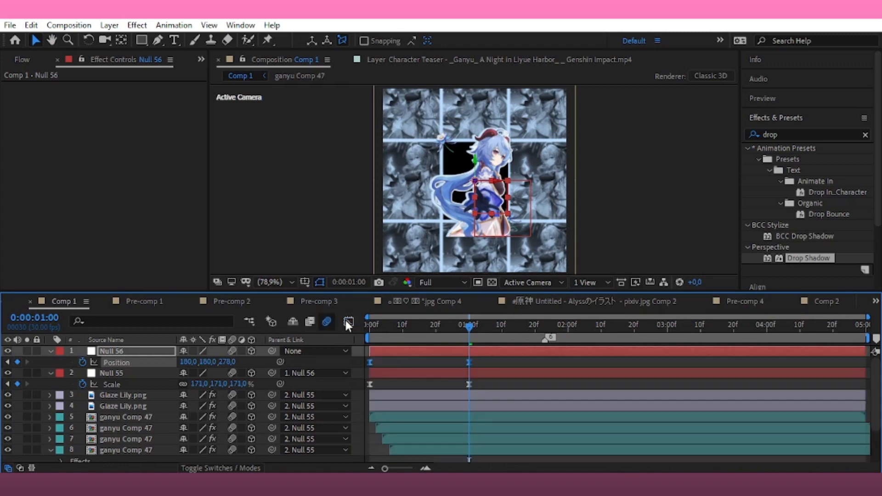
Move Null 56's position keyframes 18 frames later and preview the animation from the start
{"action": "left_click_drag", "start_coordinate": [369, 362], "coordinate": [428, 367]}
{"action": "key", "text": "Home"}
{"action": "key", "text": "space"}
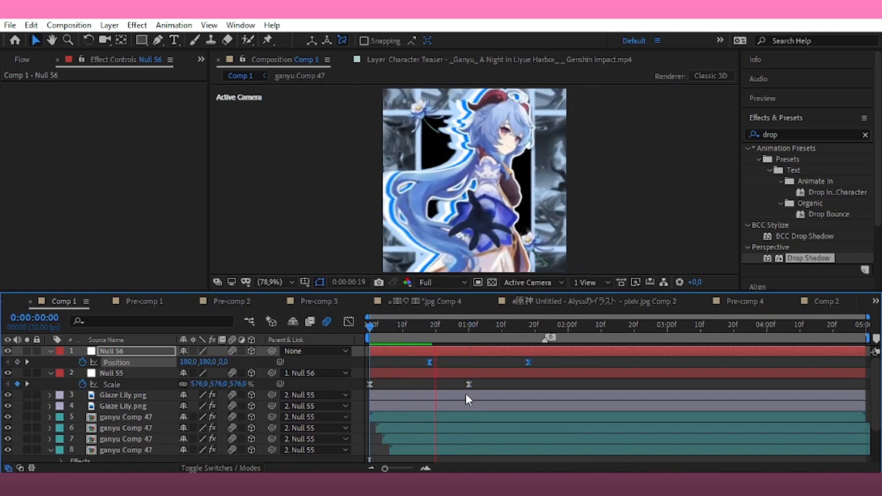
{"action": "key", "text": "space"}
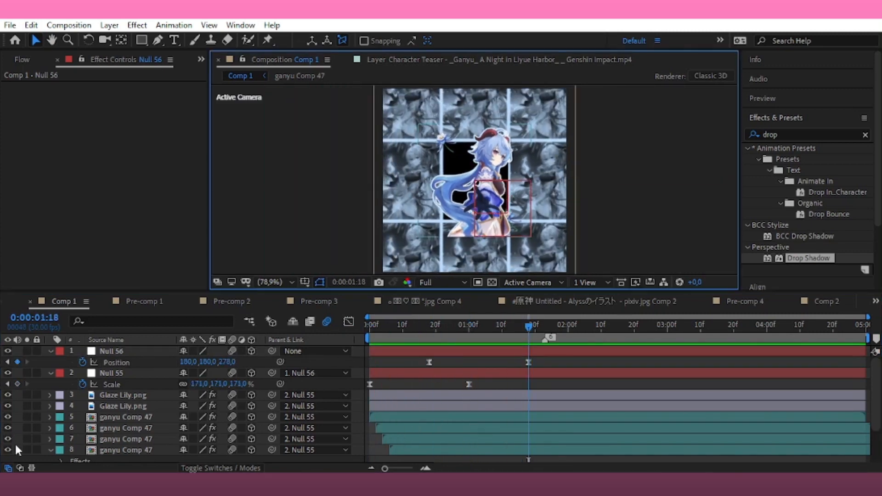
Collapse the lowest ganyu Comp 47 layer's properties and make the ganyu Comp 45 layer visible
{"action": "scroll", "coordinate": [16, 436], "scroll_direction": "down", "scroll_amount": 3}
{"action": "left_click", "coordinate": [56, 418]}
{"action": "left_click", "coordinate": [51, 417]}
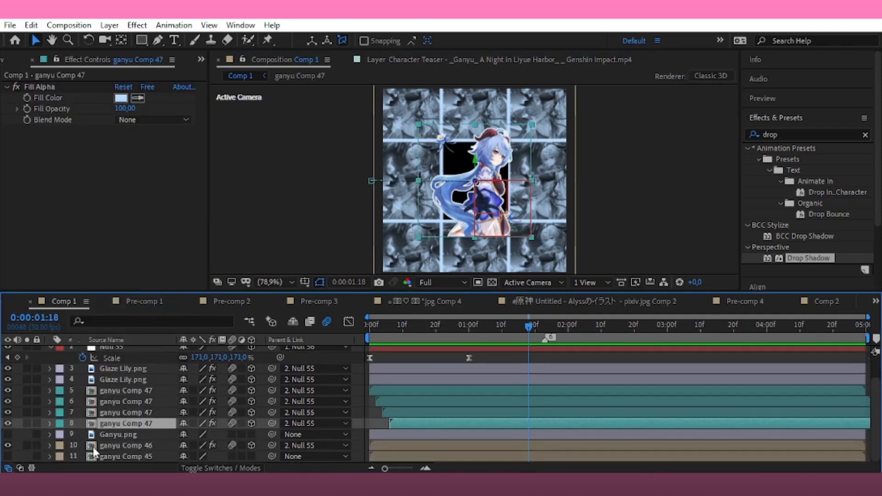
{"action": "left_click", "coordinate": [95, 456]}
{"action": "left_click", "coordinate": [8, 456]}
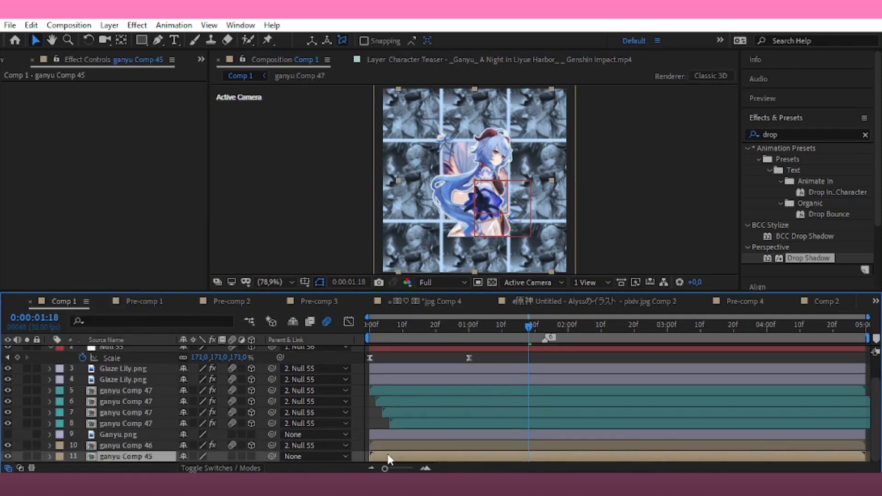
Apply Motion Tile to the ganyu Comp 45 layer with output width and output height set to 300
{"action": "double_click", "coordinate": [791, 136]}
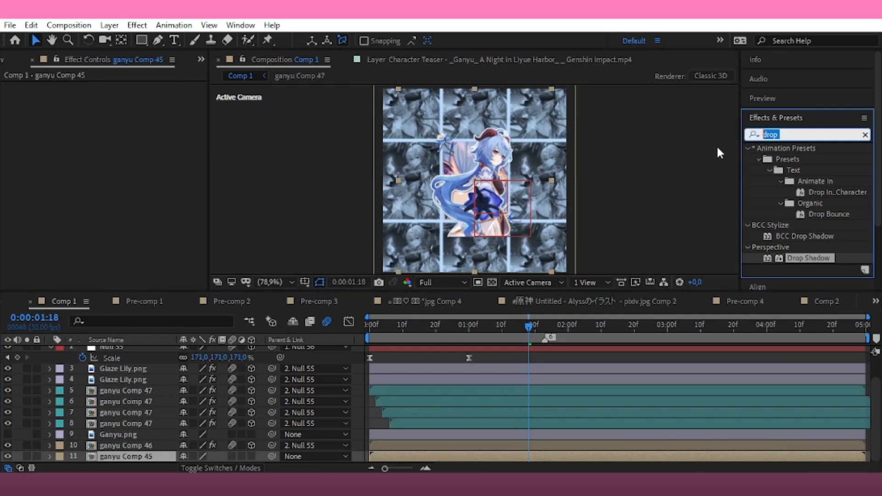
{"action": "type", "text": "motion t"}
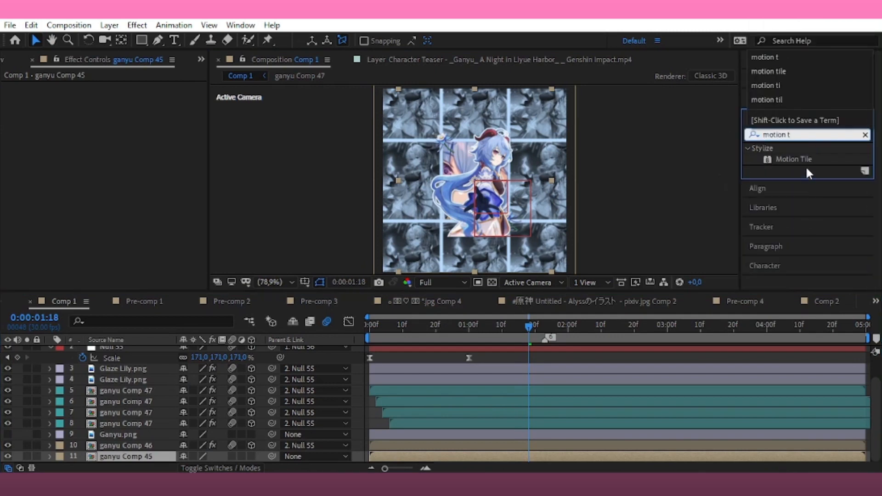
{"action": "double_click", "coordinate": [775, 161]}
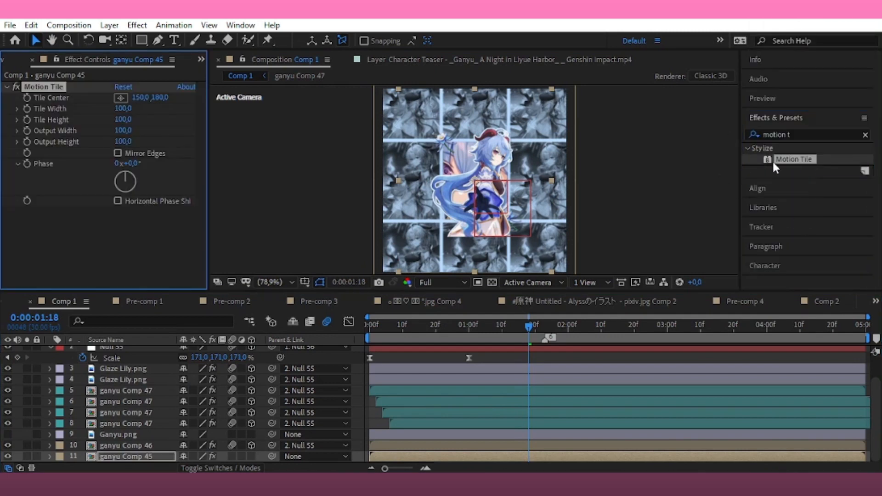
{"action": "left_click", "coordinate": [124, 141]}
{"action": "left_click", "coordinate": [125, 131]}
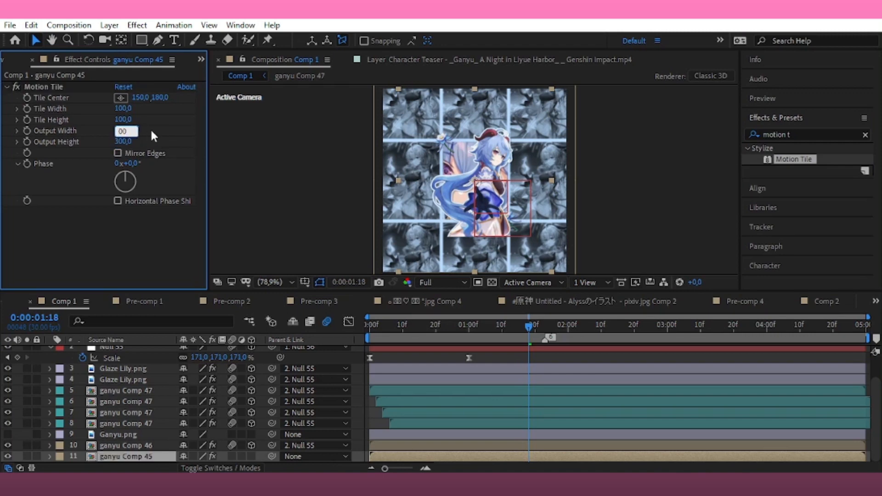
{"action": "type", "text": "300"}
{"action": "key", "text": "Return"}
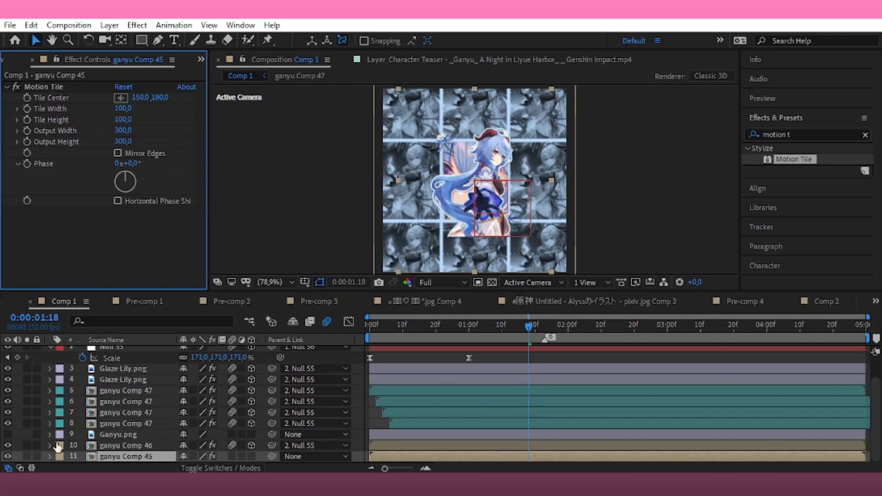
Hide the ganyu Comp 46 layer and scale ganyu Comp 45 to 40%
{"action": "left_click", "coordinate": [8, 445]}
{"action": "key", "text": "s"}
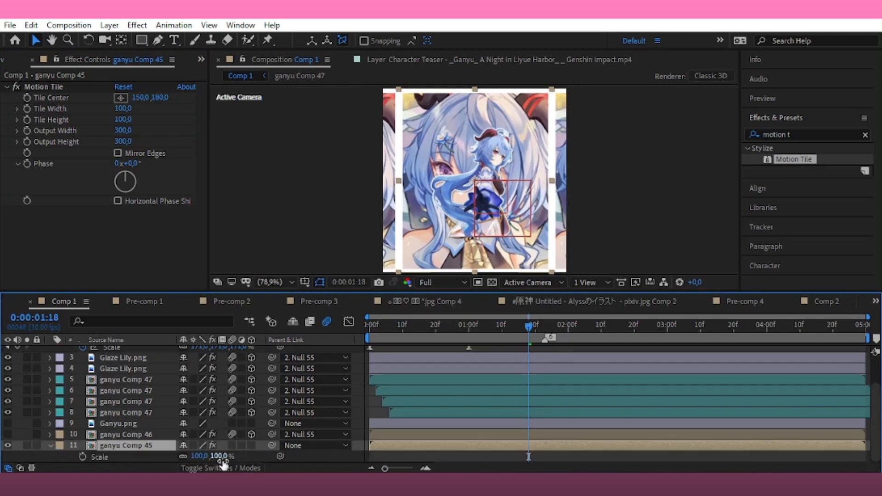
{"action": "left_click_drag", "start_coordinate": [223, 457], "coordinate": [191, 459]}
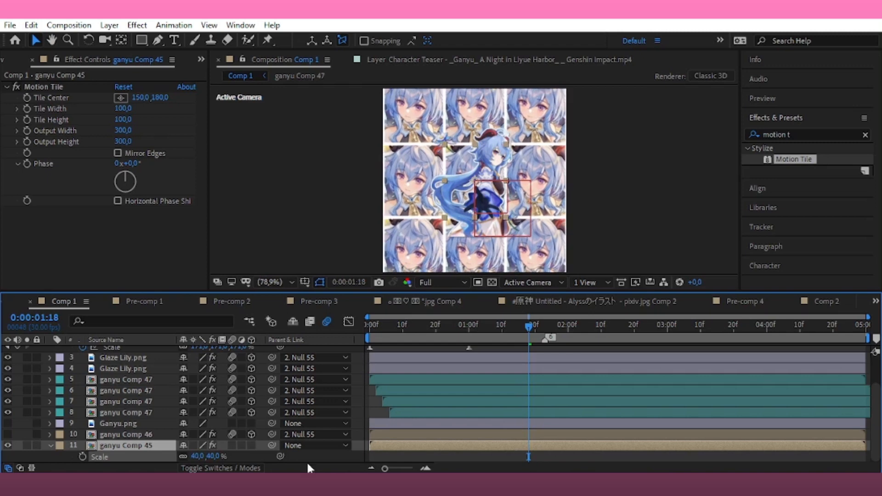
Pre-compose the ganyu Comp 45 layer with all attributes moved into the new composition and label it Brown
{"action": "right_click", "coordinate": [501, 452]}
{"action": "left_click", "coordinate": [513, 385]}
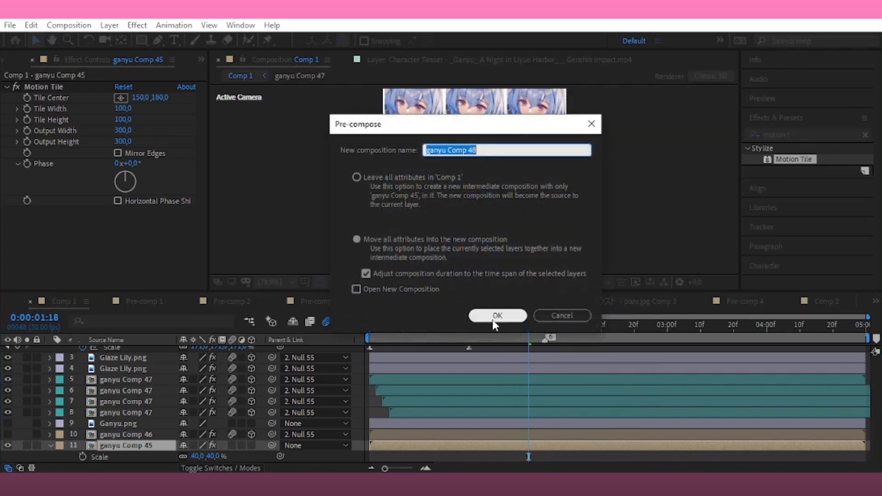
{"action": "left_click", "coordinate": [495, 316]}
{"action": "left_click", "coordinate": [60, 456]}
{"action": "left_click", "coordinate": [89, 392]}
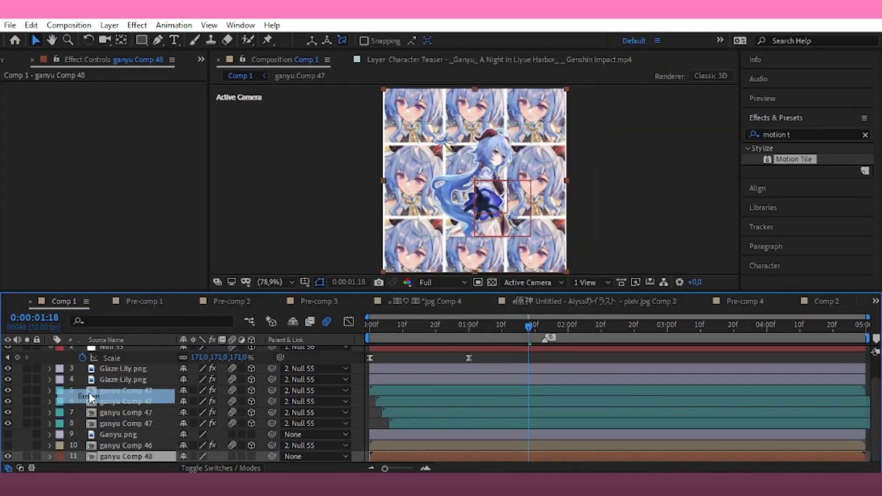
Hide the four ganyu Comp 47 layers and draw a rectangular mask around the centre tile of ganyu Comp 48
{"action": "left_click", "coordinate": [142, 40]}
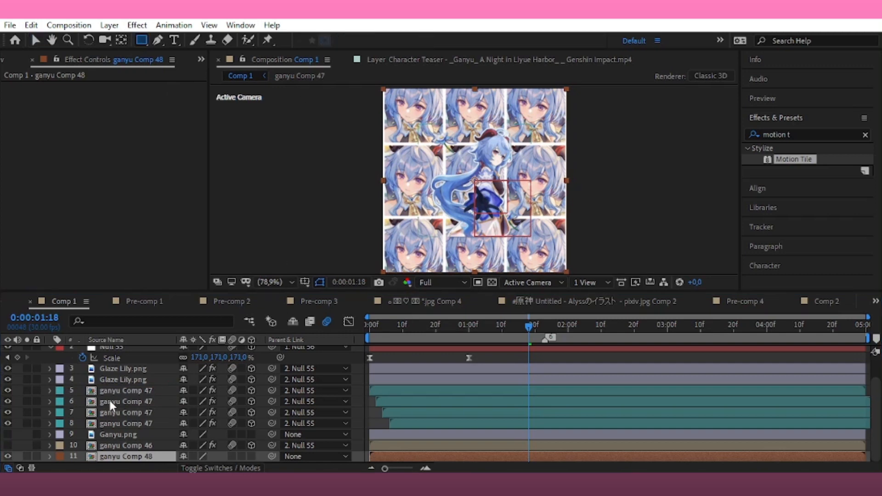
{"action": "left_click_drag", "start_coordinate": [8, 423], "coordinate": [8, 390]}
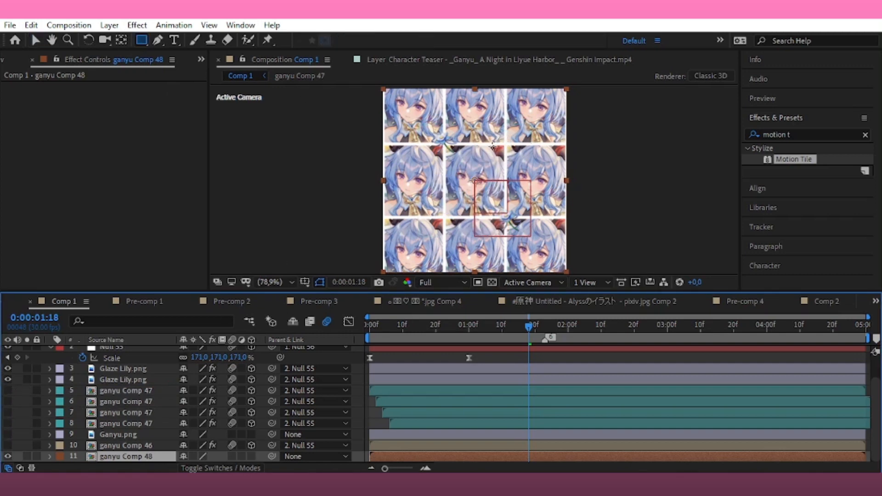
{"action": "key", "text": "/"}
{"action": "left_click_drag", "start_coordinate": [437, 136], "coordinate": [521, 237]}
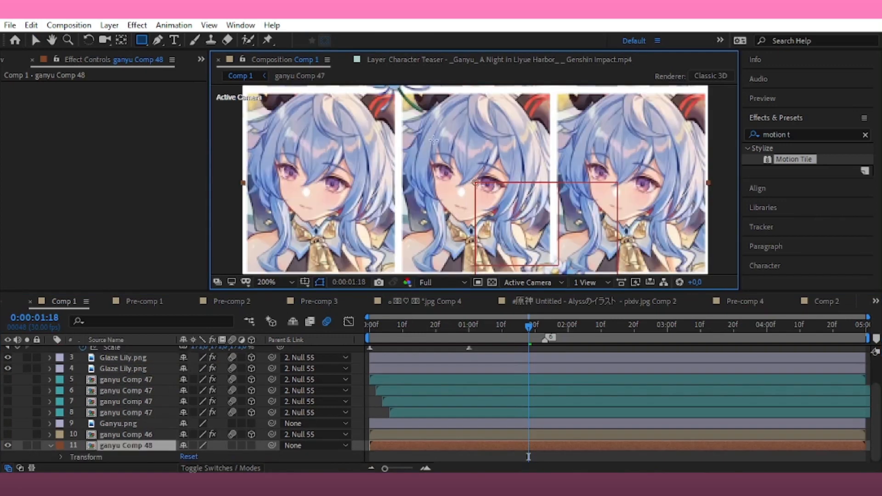
{"action": "left_click_drag", "start_coordinate": [401, 93], "coordinate": [551, 271]}
{"action": "left_click", "coordinate": [283, 281]}
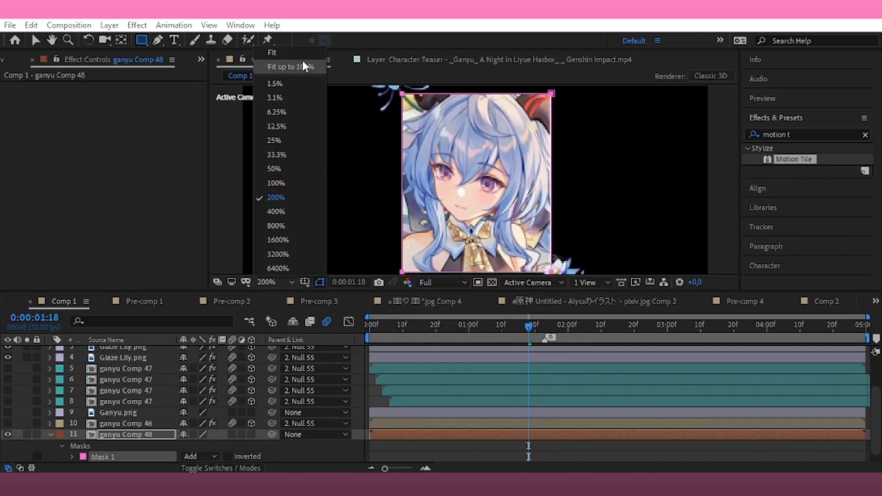
{"action": "left_click", "coordinate": [302, 61]}
{"action": "key", "text": "v"}
Set Mask 1 of ganyu Comp 48 to Subtract and collapse the layer's properties
{"action": "left_click", "coordinate": [206, 455]}
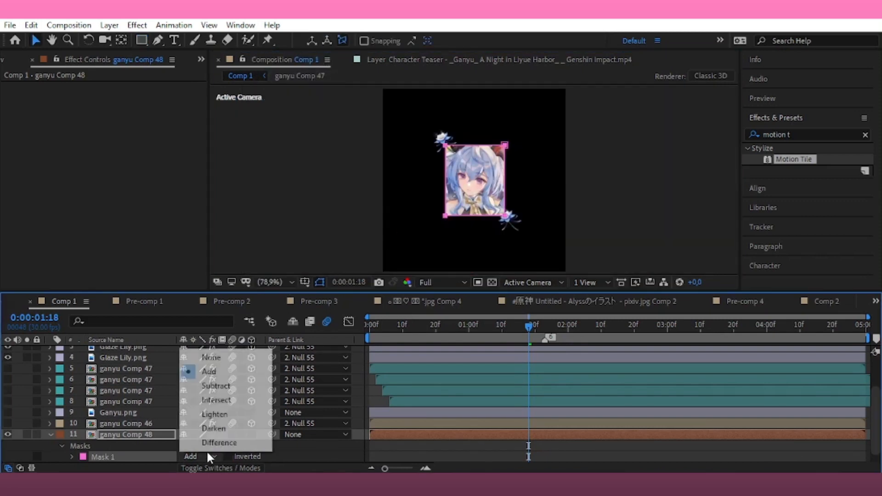
{"action": "left_click", "coordinate": [228, 383]}
{"action": "left_click", "coordinate": [49, 434]}
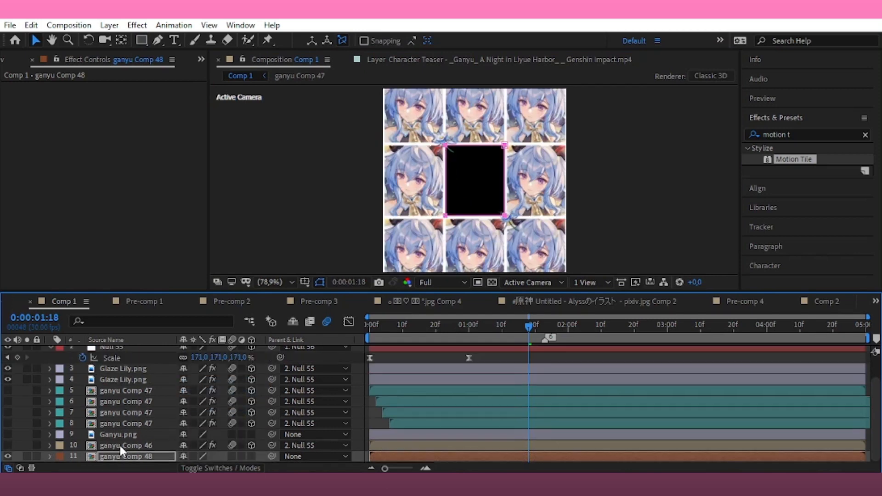
Move ganyu Comp 48 directly above the Glaze Lily layers and make the hidden layers below visible again
{"action": "left_click", "coordinate": [135, 455]}
{"action": "left_click_drag", "start_coordinate": [153, 455], "coordinate": [164, 395]}
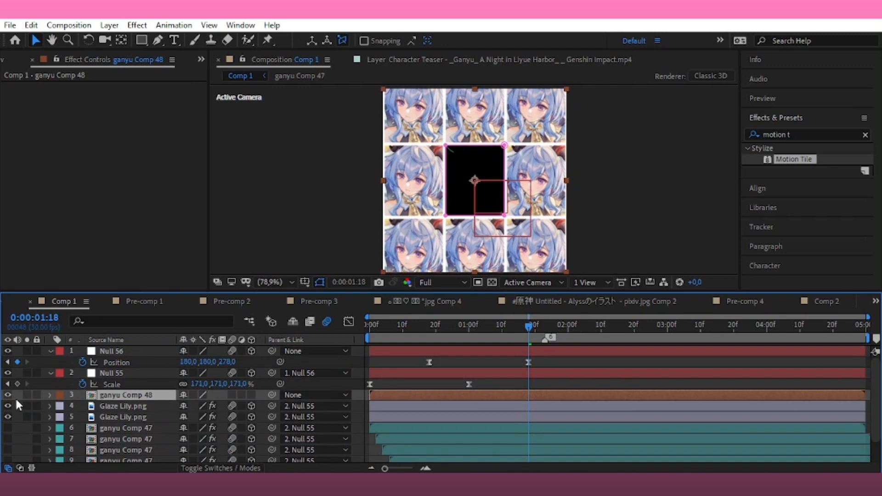
{"action": "scroll", "coordinate": [15, 397], "scroll_direction": "down", "scroll_amount": 2}
Pre-compose the Ganyu.png layer, label it Fuchsia, and move it directly above ganyu Comp 48
{"action": "left_click", "coordinate": [117, 445]}
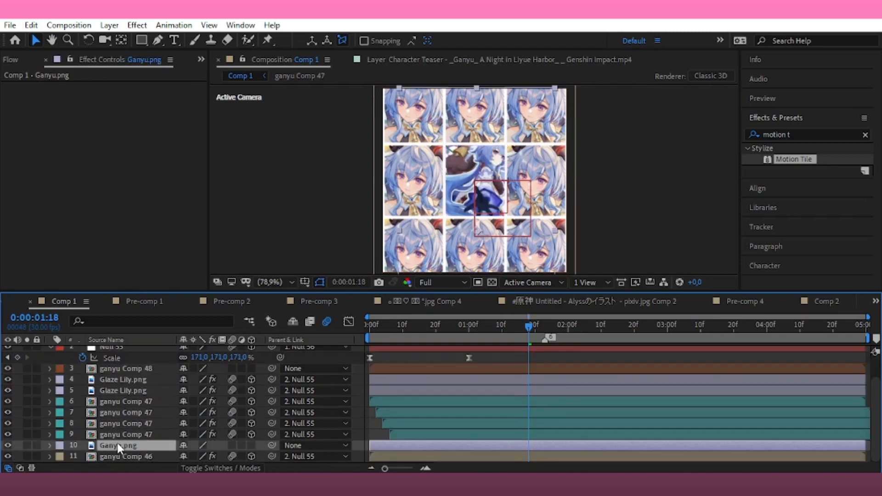
{"action": "right_click", "coordinate": [445, 443]}
{"action": "left_click", "coordinate": [511, 398]}
{"action": "left_click", "coordinate": [500, 315]}
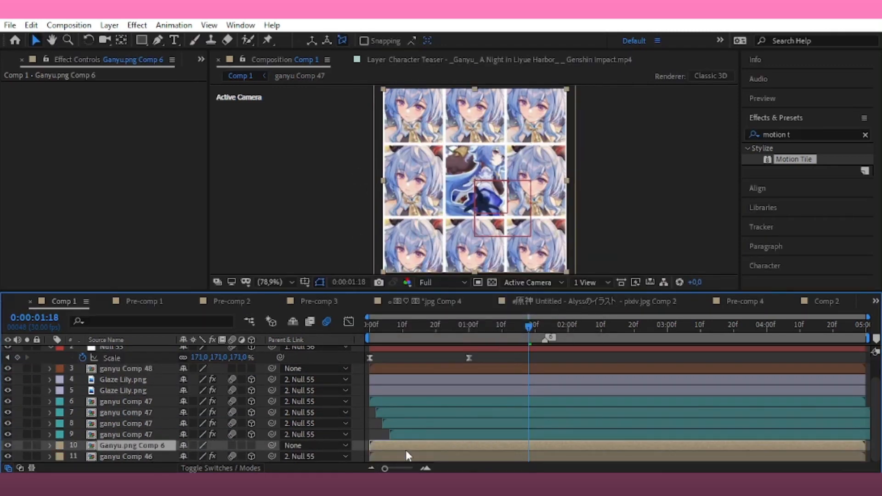
{"action": "left_click", "coordinate": [59, 445]}
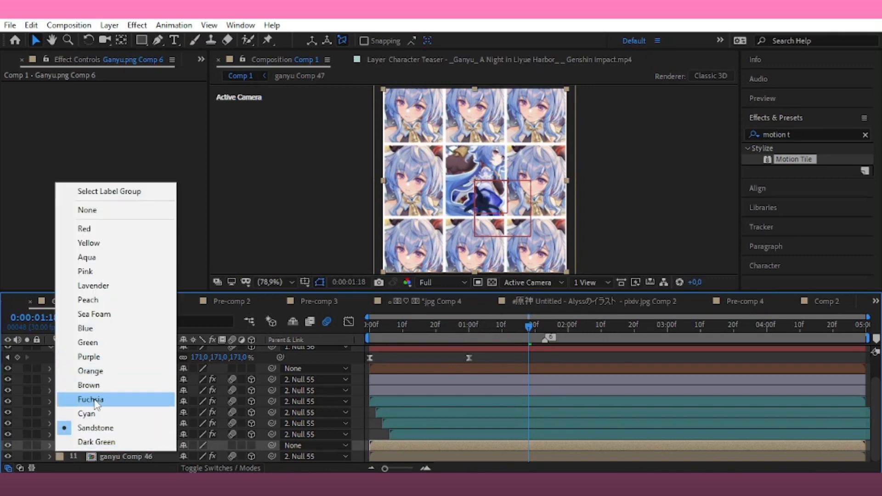
{"action": "left_click", "coordinate": [85, 397]}
{"action": "left_click_drag", "start_coordinate": [113, 445], "coordinate": [124, 368]}
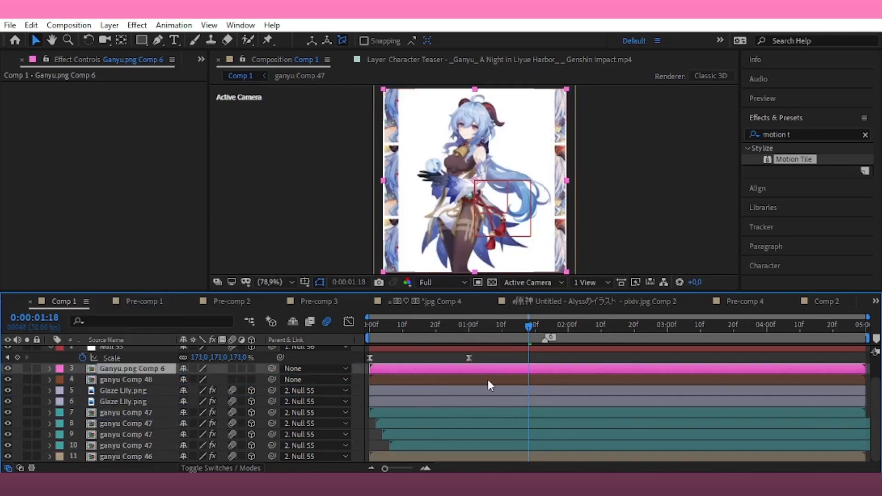
Cut Ganyu out of her white background with the Pen tool inside the Ganyu.png pre-composition and return to Comp 1
{"action": "double_click", "coordinate": [489, 371]}
{"action": "left_click", "coordinate": [470, 351]}
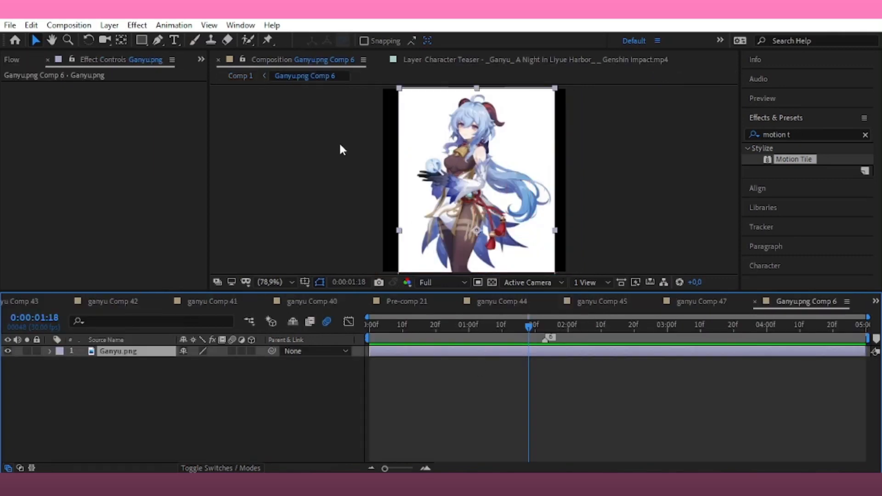
{"action": "left_click", "coordinate": [155, 41]}
{"action": "left_click", "coordinate": [445, 272]}
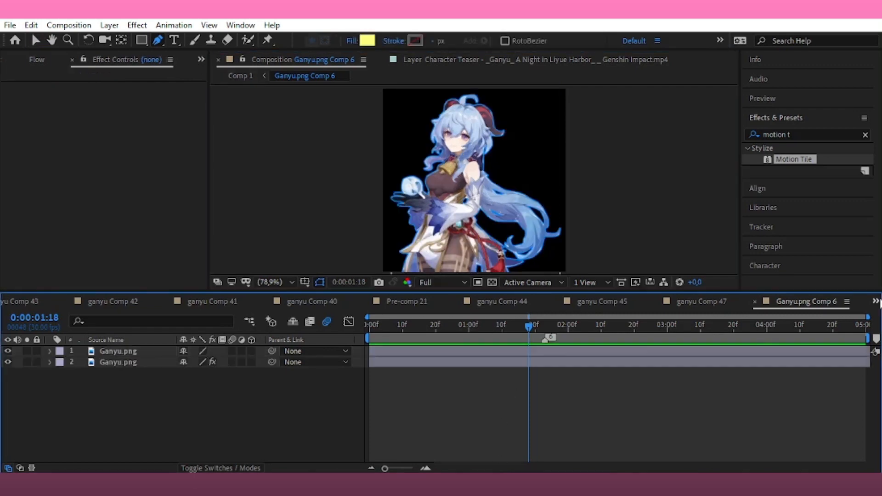
{"action": "left_click", "coordinate": [876, 302]}
{"action": "left_click", "coordinate": [691, 12]}
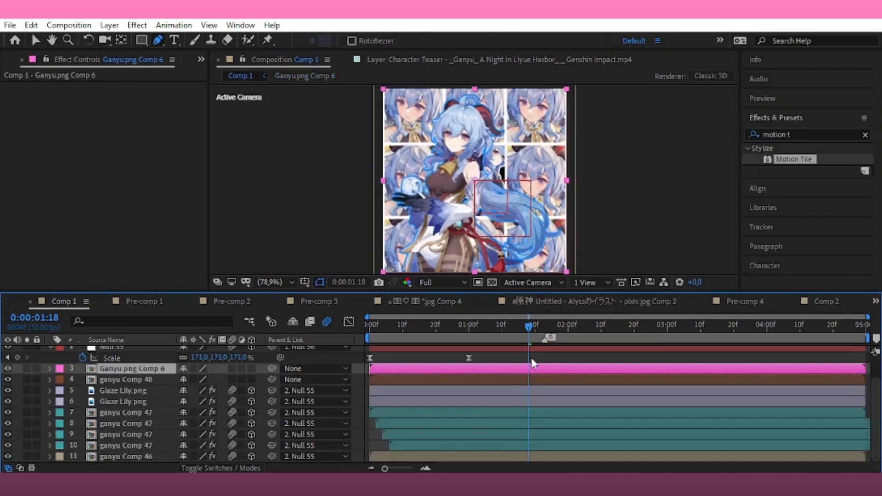
Go to 0:00:02:02 and enable motion blur and 3D for the ganyu Comp 48 and Ganyu.png Comp 6 layers
{"action": "left_click_drag", "start_coordinate": [529, 327], "coordinate": [575, 344]}
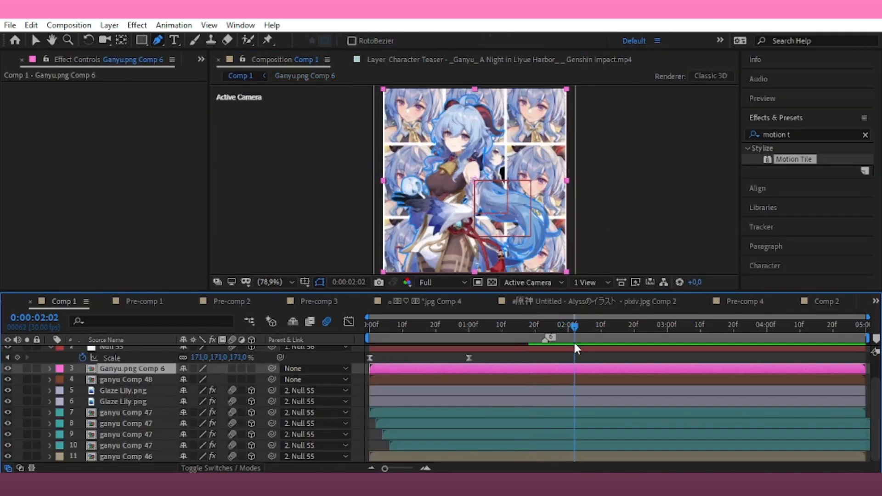
{"action": "left_click", "coordinate": [136, 379]}
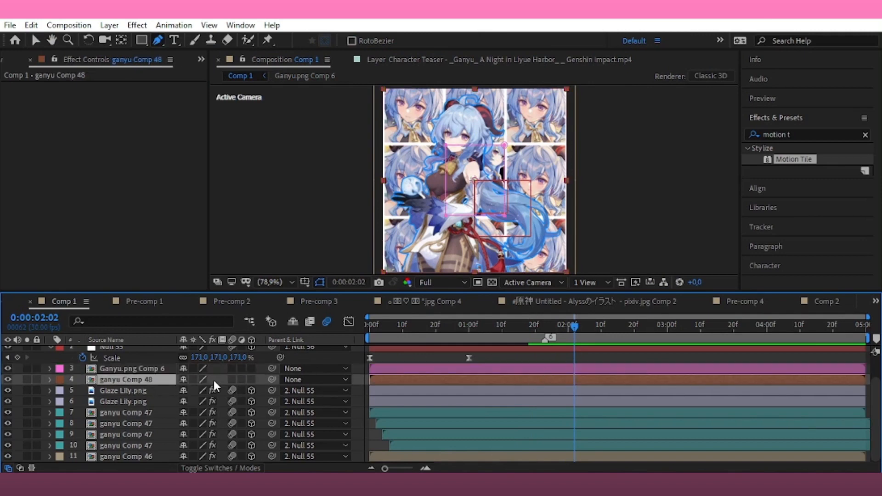
{"action": "key", "text": "p"}
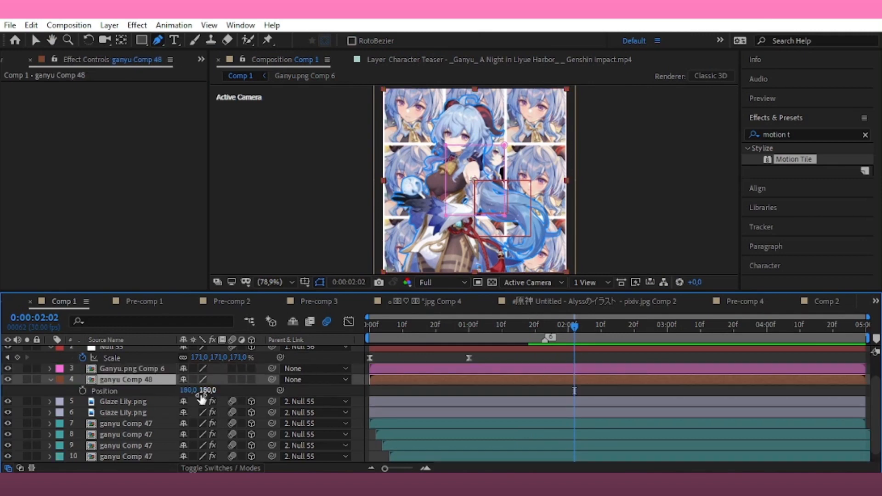
{"action": "left_click", "coordinate": [232, 380]}
{"action": "left_click", "coordinate": [250, 380]}
{"action": "left_click", "coordinate": [47, 380]}
{"action": "left_click", "coordinate": [50, 379]}
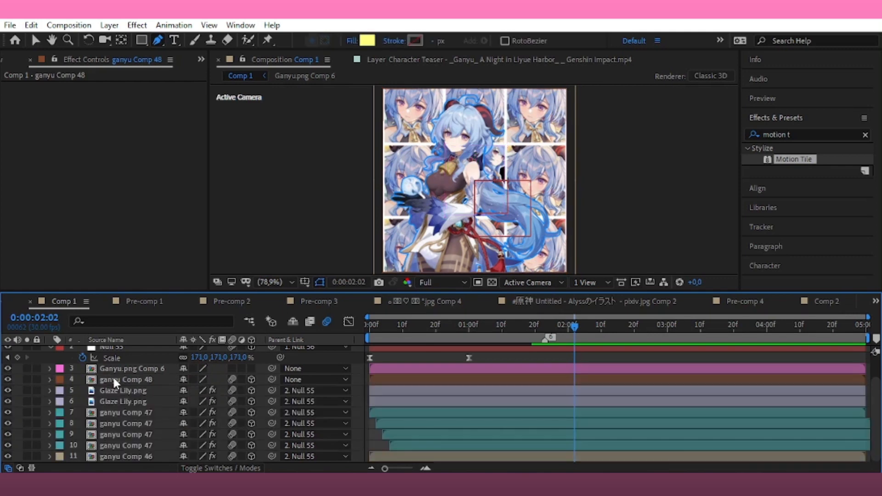
{"action": "left_click", "coordinate": [158, 369]}
{"action": "left_click", "coordinate": [251, 368]}
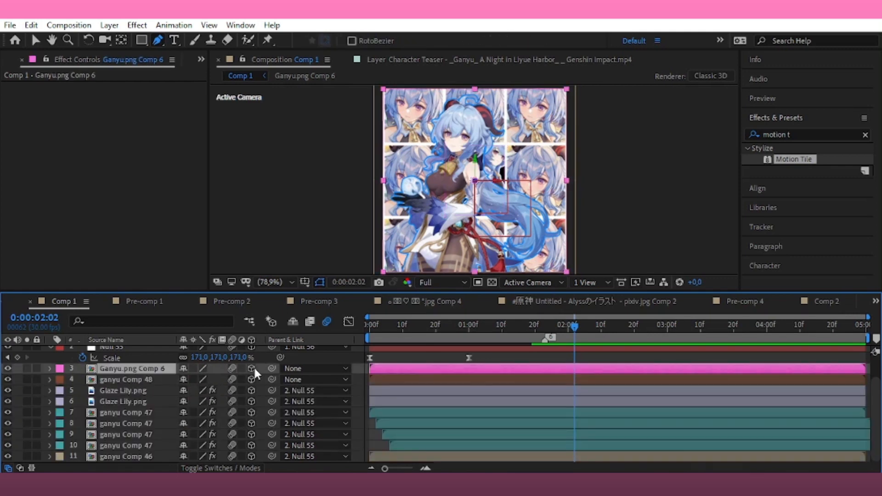
Set the Z position of ganyu Comp 48 to -177 and its scale to 113%
{"action": "left_click", "coordinate": [167, 375]}
{"action": "key", "text": "p"}
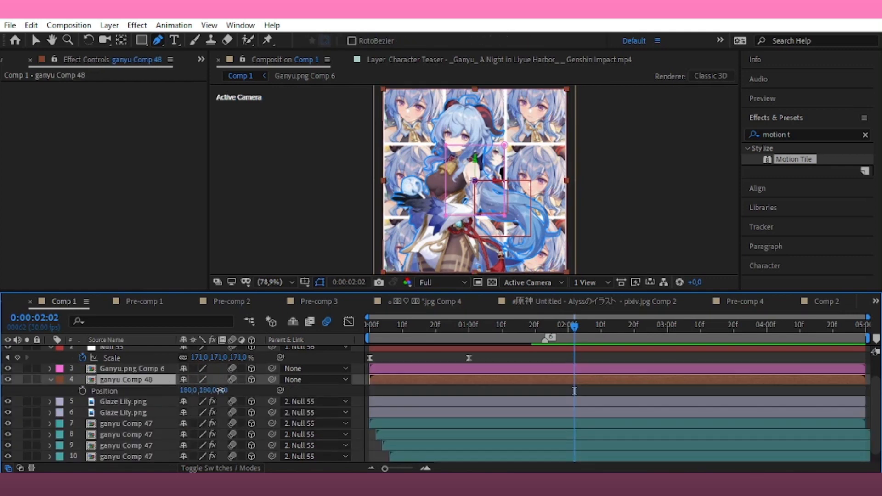
{"action": "left_click_drag", "start_coordinate": [221, 390], "coordinate": [133, 414]}
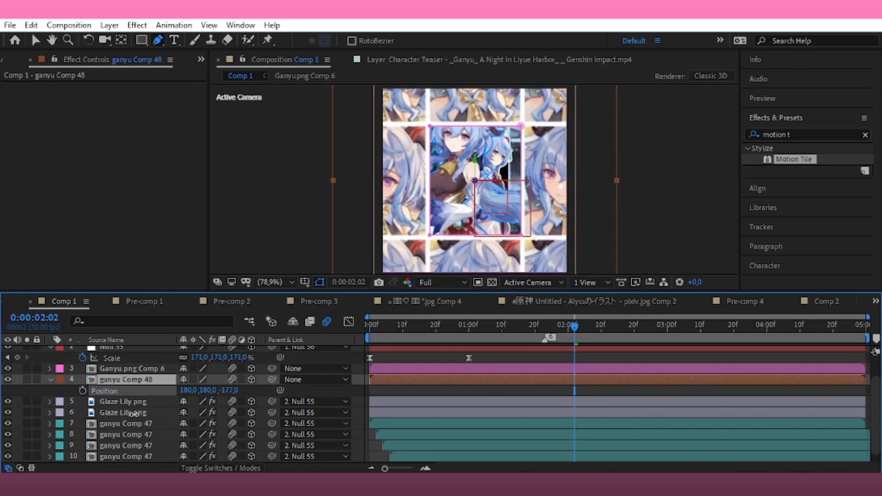
{"action": "key", "text": "s"}
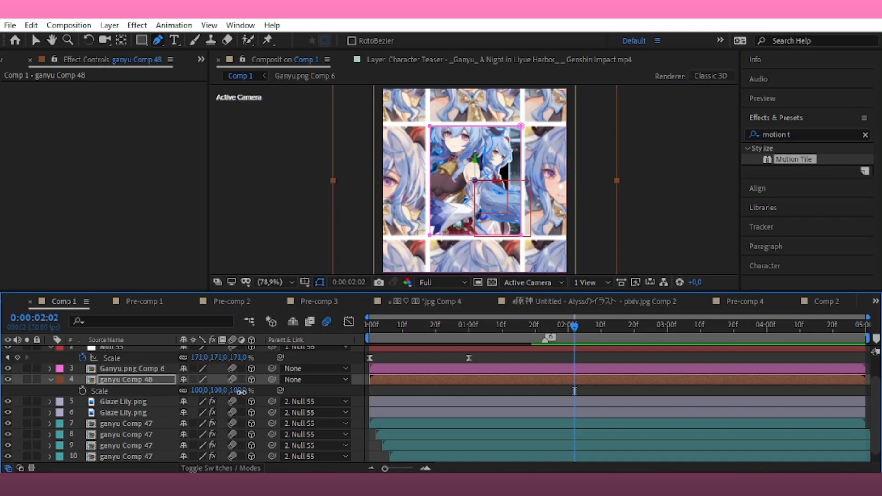
{"action": "left_click_drag", "start_coordinate": [234, 391], "coordinate": [248, 391]}
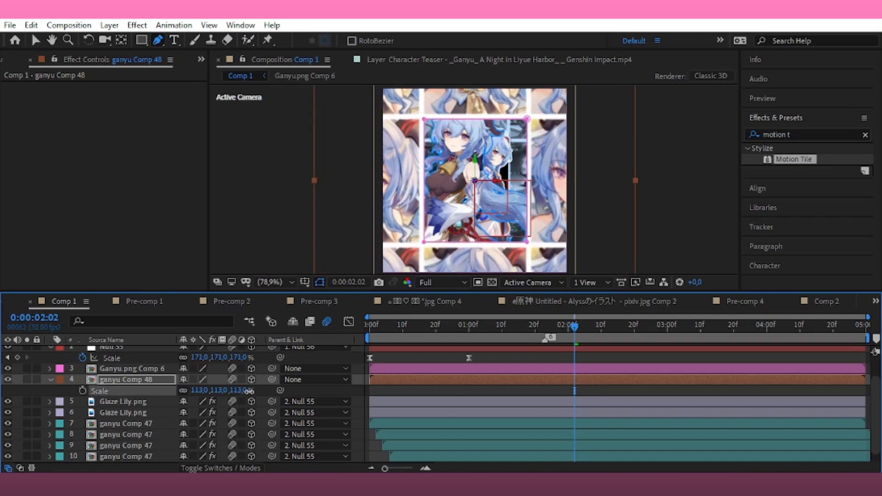
Parent ganyu Comp 48 to Null 55 and set its scale to 65.1%
{"action": "left_click", "coordinate": [329, 384]}
{"action": "left_click", "coordinate": [322, 237]}
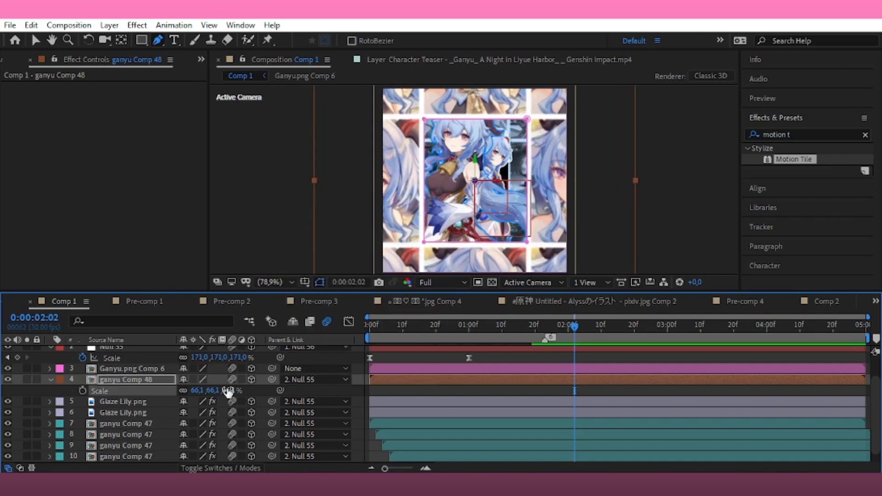
{"action": "left_click_drag", "start_coordinate": [228, 391], "coordinate": [233, 391]}
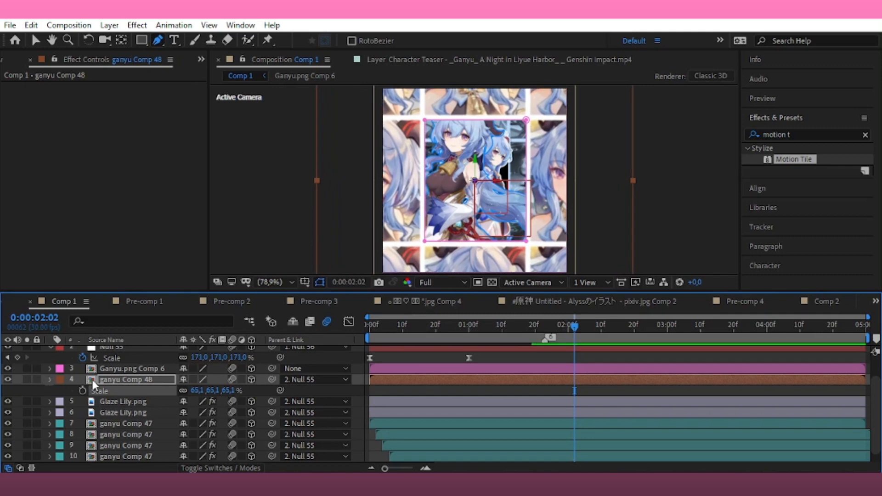
{"action": "key", "text": "s"}
{"action": "left_click", "coordinate": [131, 368]}
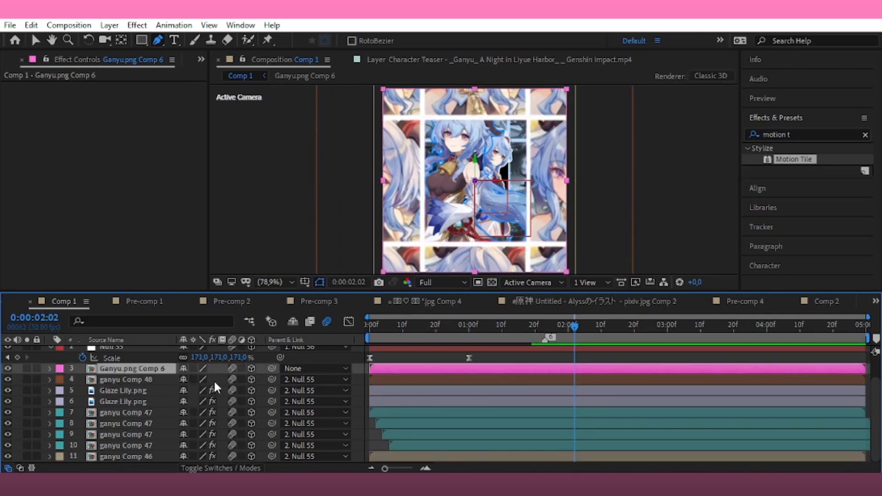
Set the Z position of Ganyu.png Comp 6 to -187 and the scale of ganyu Comp 48 to 54.1%
{"action": "key", "text": "p"}
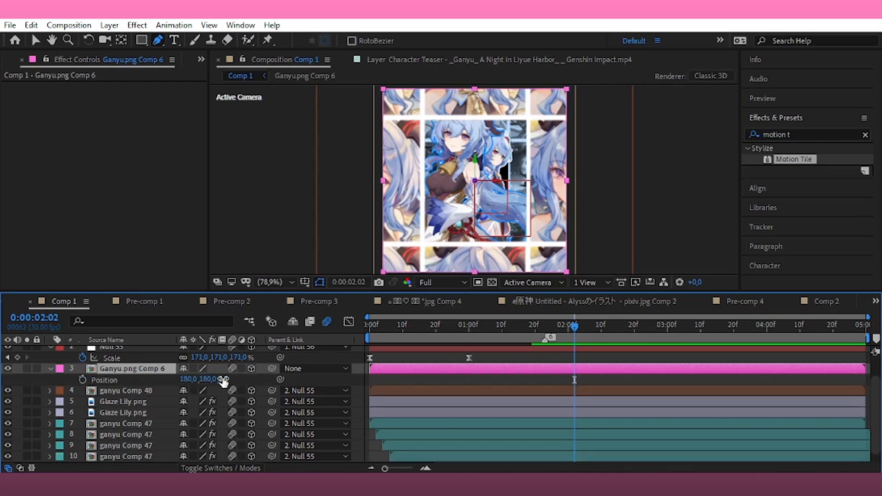
{"action": "left_click_drag", "start_coordinate": [227, 380], "coordinate": [144, 421]}
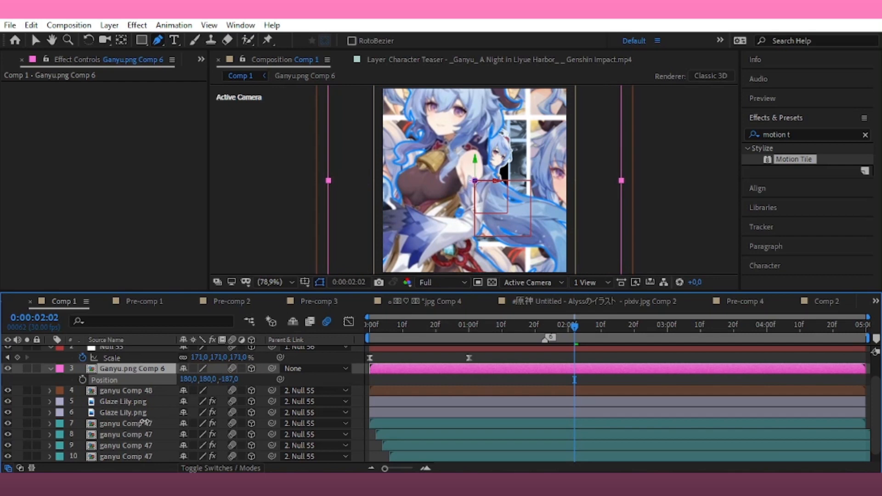
{"action": "left_click", "coordinate": [160, 390]}
{"action": "key", "text": "s"}
{"action": "left_click_drag", "start_coordinate": [216, 406], "coordinate": [193, 410]}
Set the scale of Ganyu.png Comp 6 to 55%
{"action": "left_click", "coordinate": [157, 370]}
{"action": "key", "text": "s"}
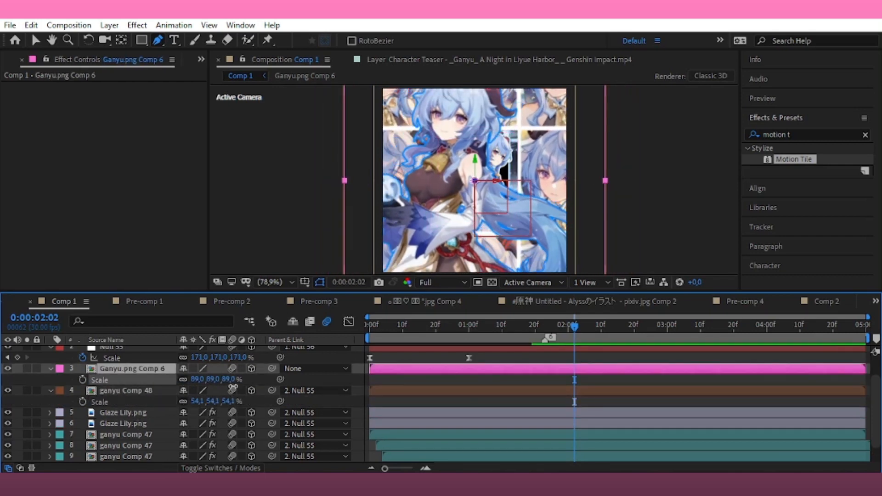
{"action": "mouse_move", "coordinate": [237, 380]}
{"action": "left_mouse_down"}
{"action": "mouse_move", "coordinate": [232, 401]}
{"action": "mouse_move", "coordinate": [218, 384]}
{"action": "mouse_move", "coordinate": [208, 387]}
{"action": "mouse_move", "coordinate": [234, 389]}
{"action": "left_mouse_up"}
{"action": "key", "text": "p"}
{"action": "key", "text": "s"}
{"action": "left_click", "coordinate": [229, 379]}
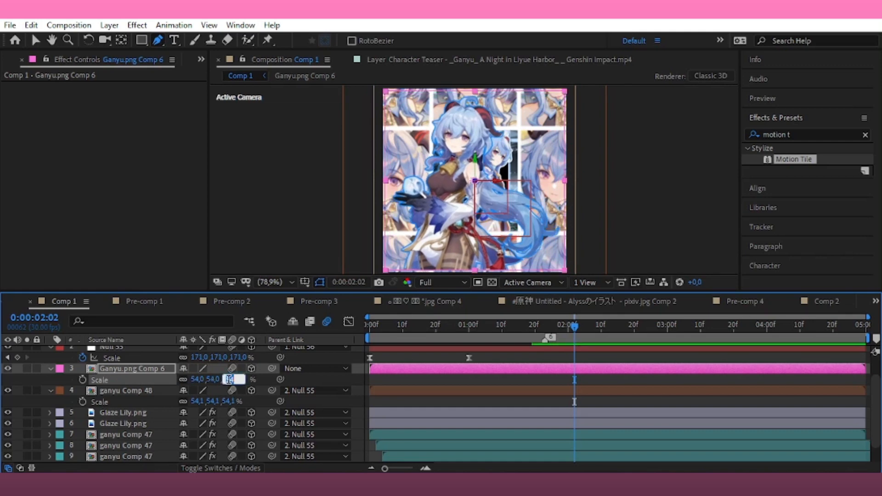
{"action": "type", "text": "55"}
{"action": "key", "text": "Return"}
{"action": "left_click", "coordinate": [617, 235]}
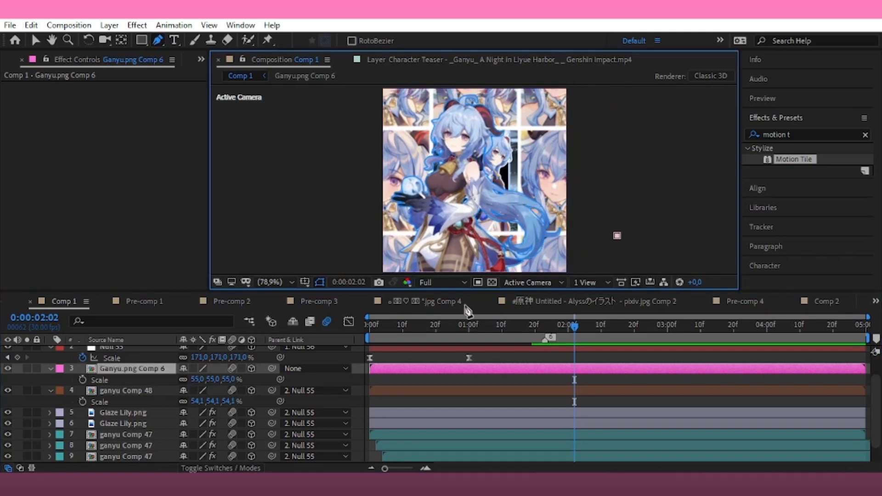
{"action": "key", "text": "ctrl+z"}
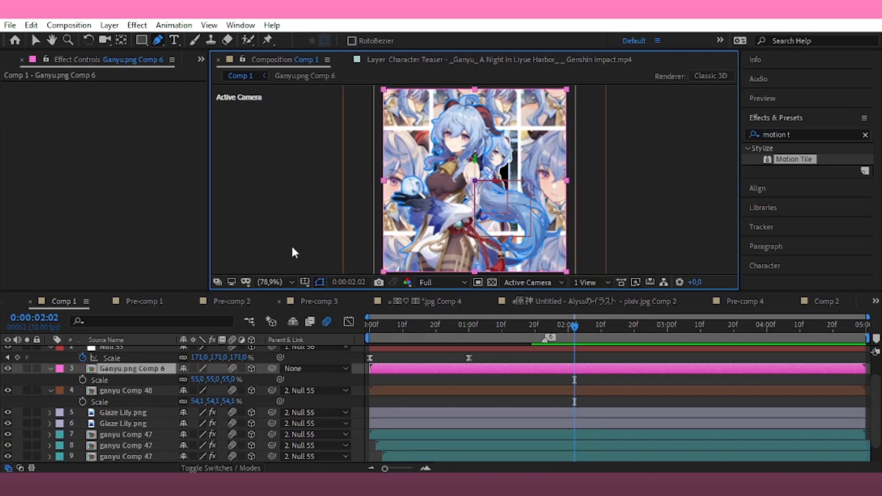
Save the project and parent Ganyu.png Comp 6 to Null 55
{"action": "left_click", "coordinate": [37, 41]}
{"action": "key", "text": "ctrl+s"}
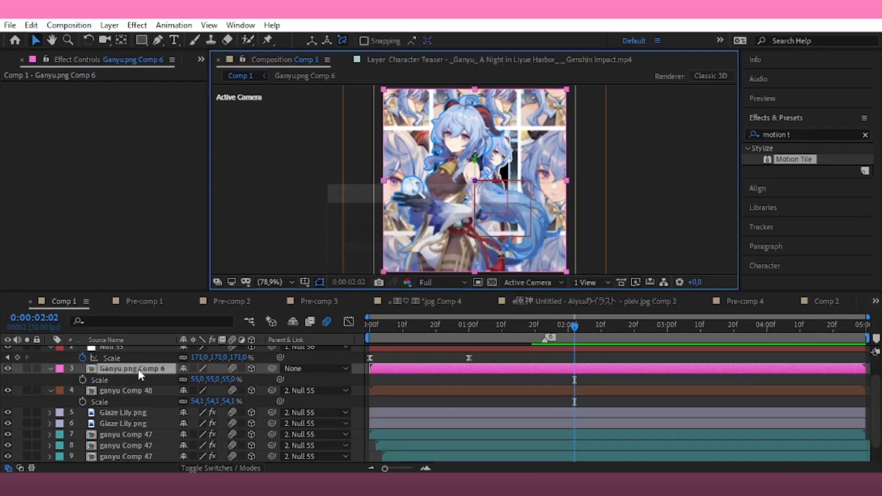
{"action": "left_click", "coordinate": [322, 369]}
{"action": "left_click", "coordinate": [317, 226]}
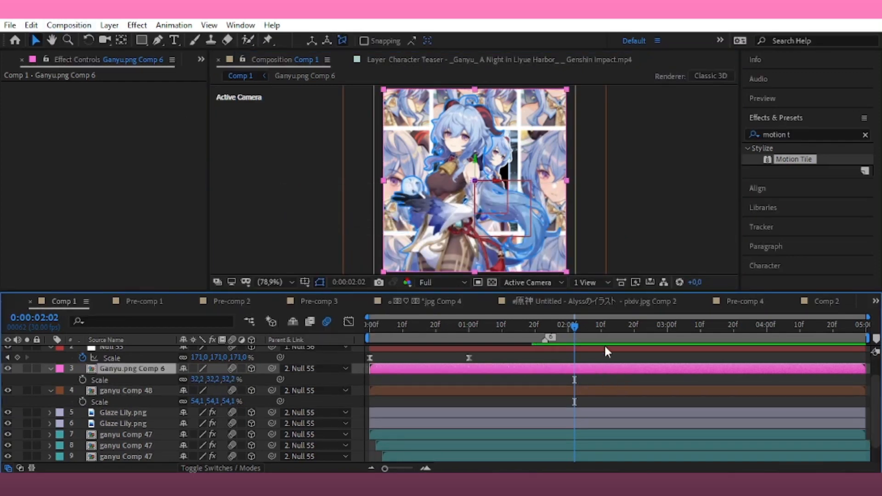
Try a Drop Shadow at 25% opacity on Ganyu.png Comp 6 and remove the effect
{"action": "left_click", "coordinate": [805, 133]}
{"action": "type", "text": "drop"}
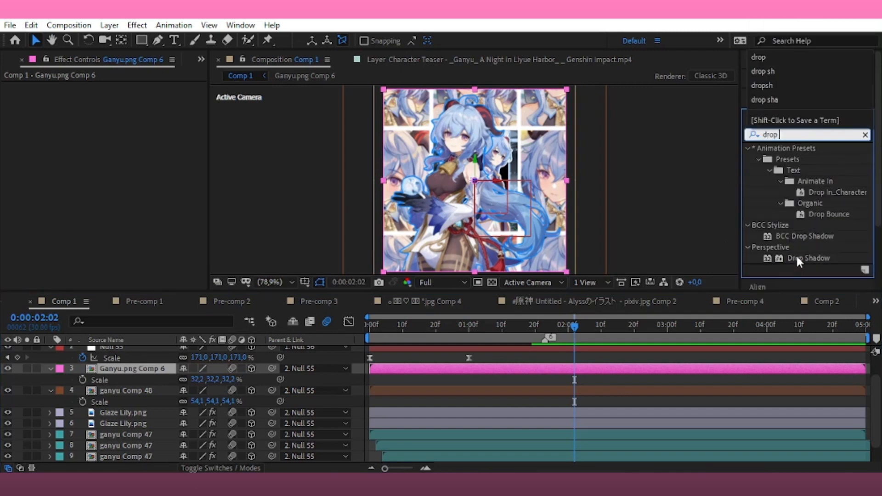
{"action": "left_click_drag", "start_coordinate": [795, 256], "coordinate": [540, 161]}
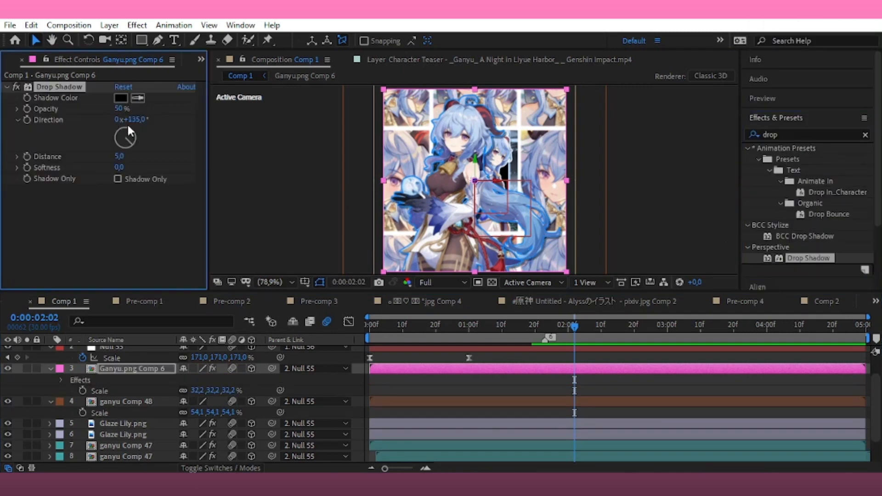
{"action": "left_click", "coordinate": [121, 109]}
{"action": "type", "text": "2:0"}
{"action": "left_click", "coordinate": [149, 113]}
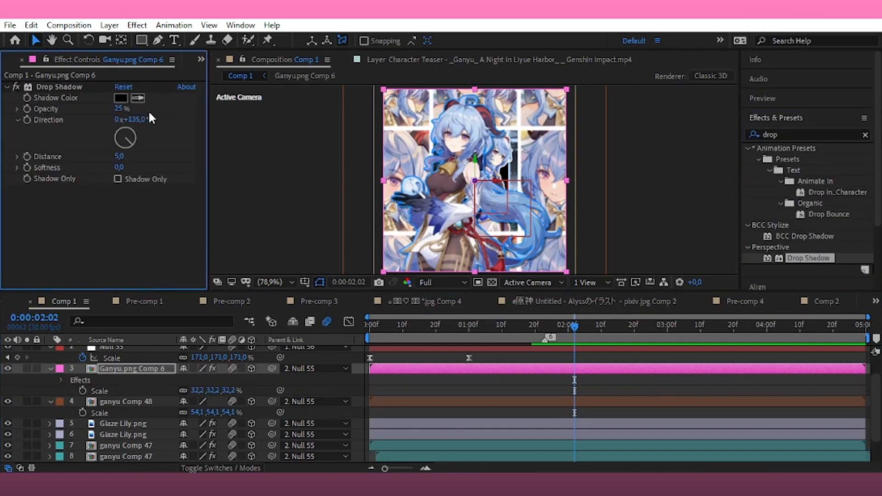
{"action": "left_click", "coordinate": [71, 87]}
{"action": "key", "text": "Delete"}
{"action": "left_click", "coordinate": [669, 231]}
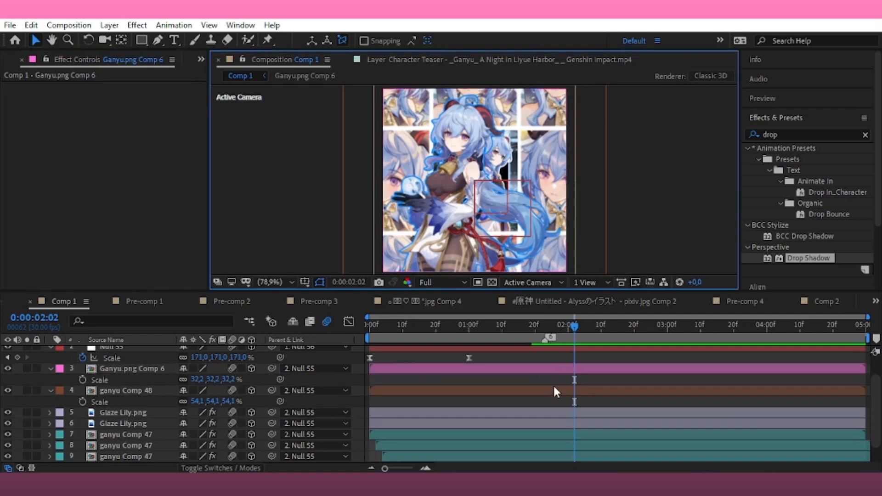
Duplicate the two Glaze Lily.png layers above Ganyu.png Comp 6 and move the copies closer to the camera along Z
{"action": "scroll", "coordinate": [110, 421], "scroll_direction": "up", "scroll_amount": 2}
{"action": "left_click_drag", "start_coordinate": [81, 428], "coordinate": [147, 394]}
{"action": "key", "text": "ctrl+d"}
{"action": "scroll", "coordinate": [133, 428], "scroll_direction": "up", "scroll_amount": 1}
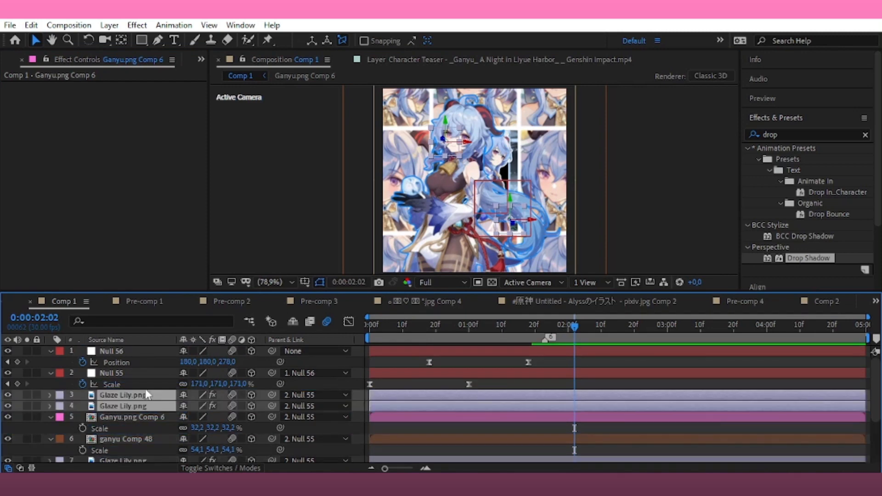
{"action": "key", "text": "p"}
{"action": "left_click_drag", "start_coordinate": [217, 408], "coordinate": [85, 448]}
Try a smaller scale on both Glaze Lily.png copies and undo it
{"action": "key", "text": "s"}
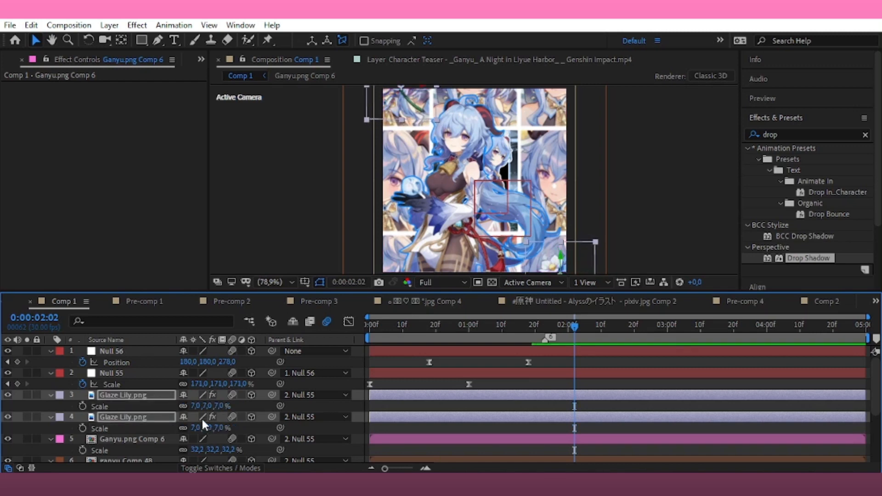
{"action": "left_click_drag", "start_coordinate": [221, 408], "coordinate": [215, 409]}
{"action": "key", "text": "ctrl+z"}
{"action": "left_click", "coordinate": [675, 229]}
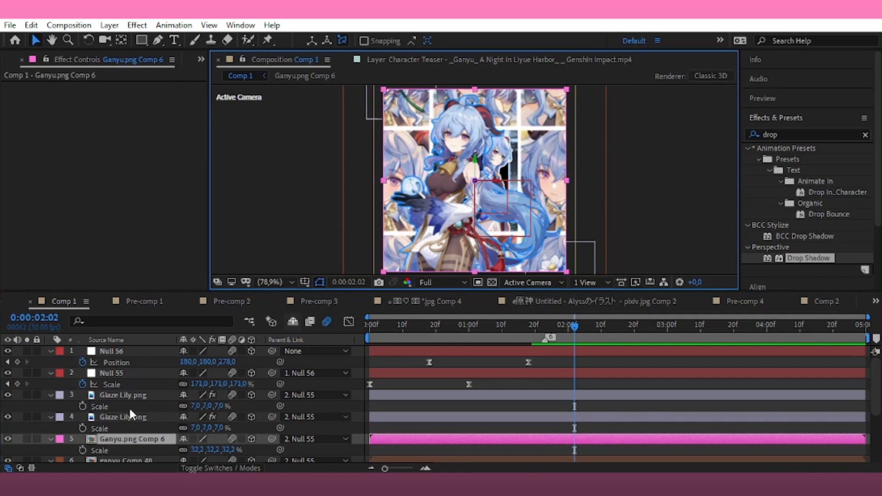
Move the lower Glaze Lily copy onto the front Ganyu's flowing hair and set its scale to 5%
{"action": "left_click", "coordinate": [463, 196]}
{"action": "left_click_drag", "start_coordinate": [577, 258], "coordinate": [534, 212]}
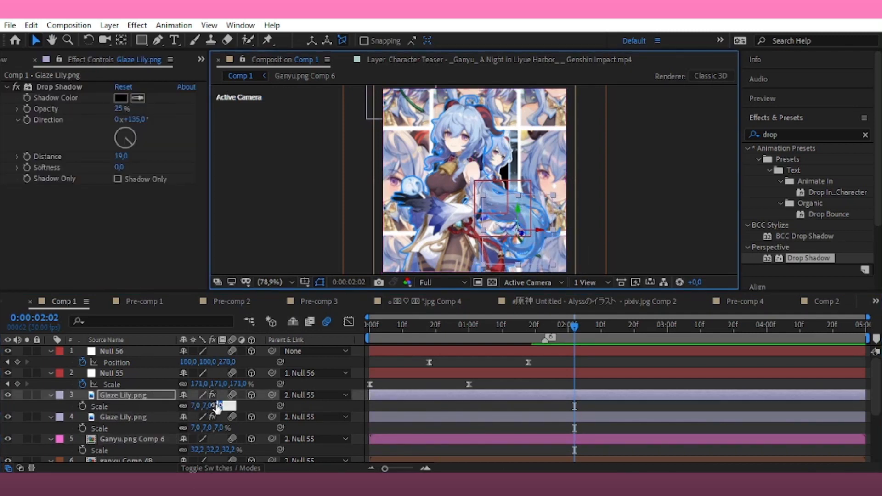
{"action": "left_click", "coordinate": [219, 406]}
{"action": "key", "text": "Return"}
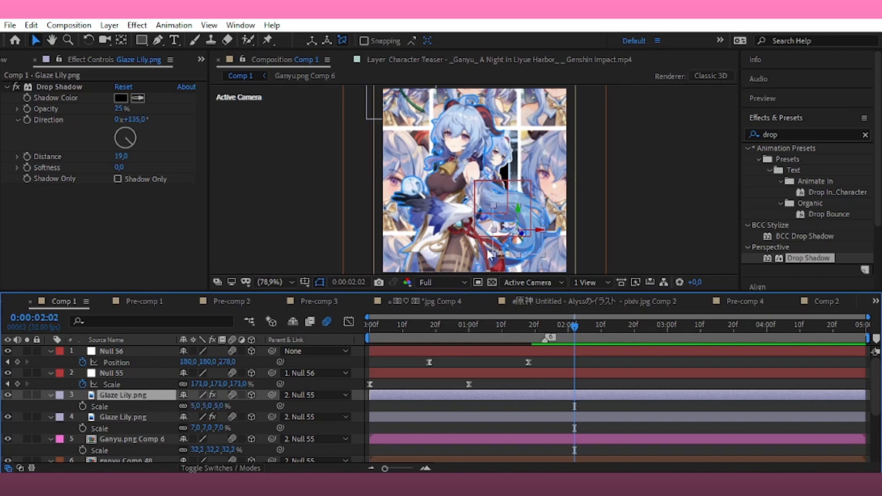
Move the upper Glaze Lily copy beside the front Ganyu's head and set its scale to 5%
{"action": "left_click", "coordinate": [383, 418]}
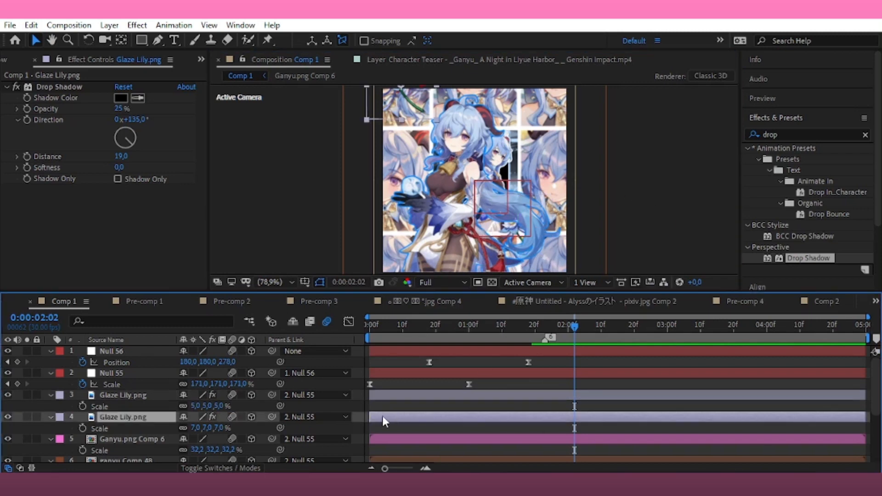
{"action": "left_click", "coordinate": [403, 109]}
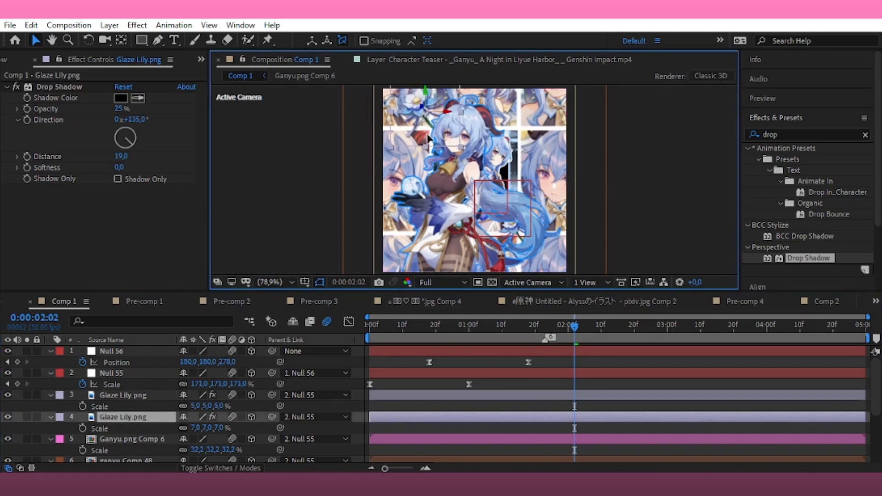
{"action": "left_click", "coordinate": [219, 429]}
{"action": "type", "text": "5"}
{"action": "left_click", "coordinate": [654, 215]}
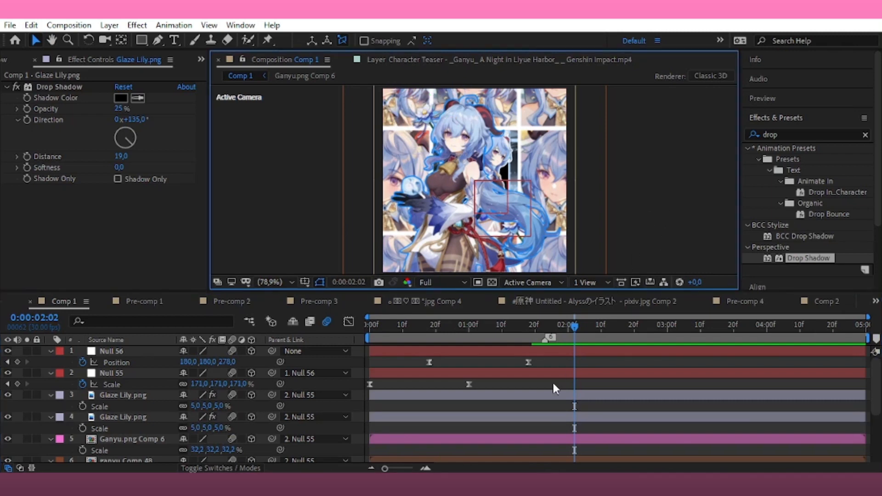
Try the Tint effect on Ganyu.png Comp 6 and undo it
{"action": "left_click", "coordinate": [525, 445]}
{"action": "left_click", "coordinate": [752, 134]}
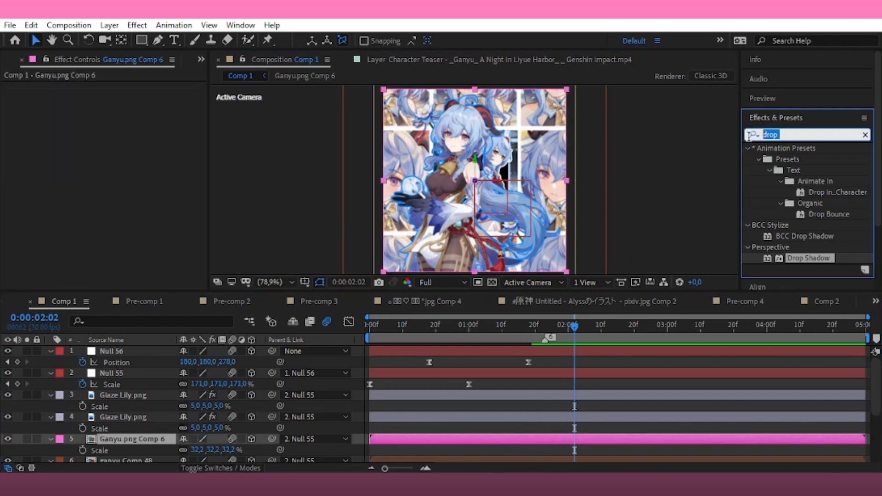
{"action": "type", "text": "tint"}
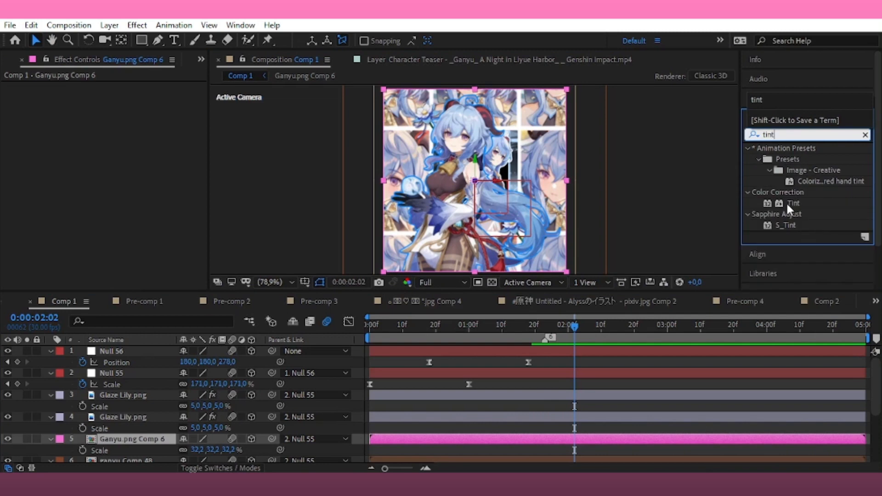
{"action": "double_click", "coordinate": [784, 202]}
{"action": "key", "text": "ctrl+z"}
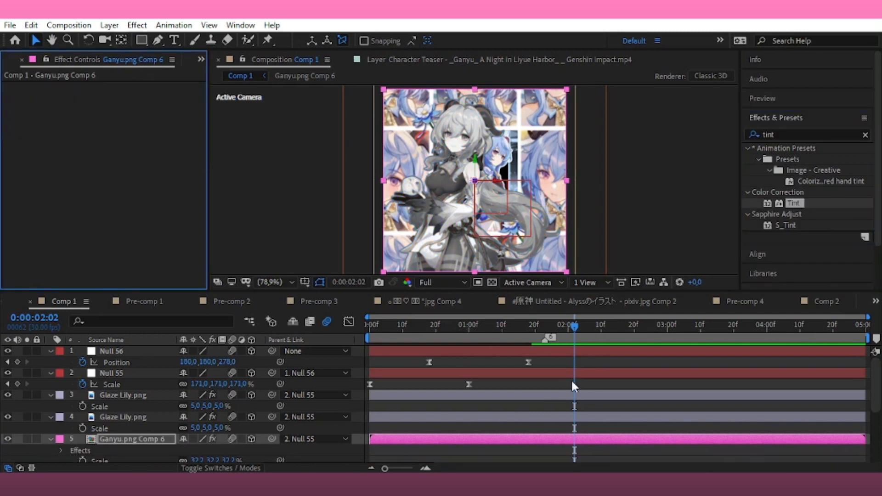
Apply Tint to ganyu Comp 48 with Map White To set to a medium blue, and save the project
{"action": "scroll", "coordinate": [531, 404], "scroll_direction": "down", "scroll_amount": 1}
{"action": "left_click", "coordinate": [487, 428]}
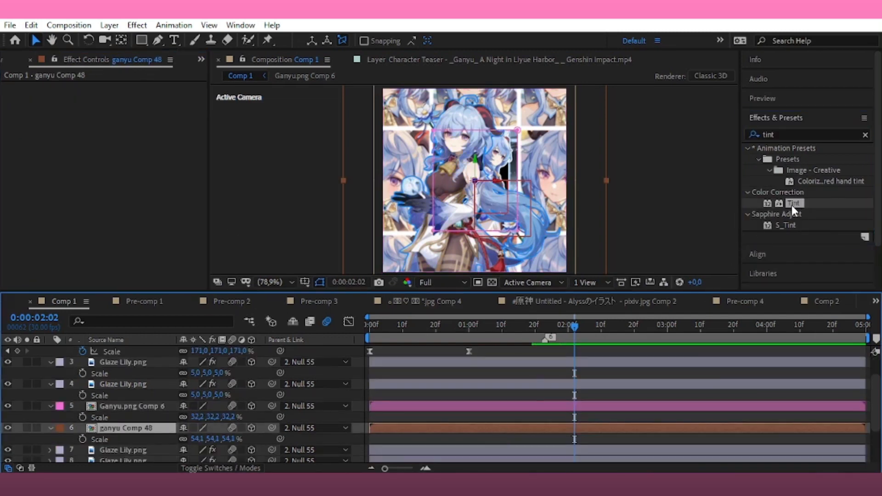
{"action": "double_click", "coordinate": [793, 203]}
{"action": "left_click", "coordinate": [121, 109]}
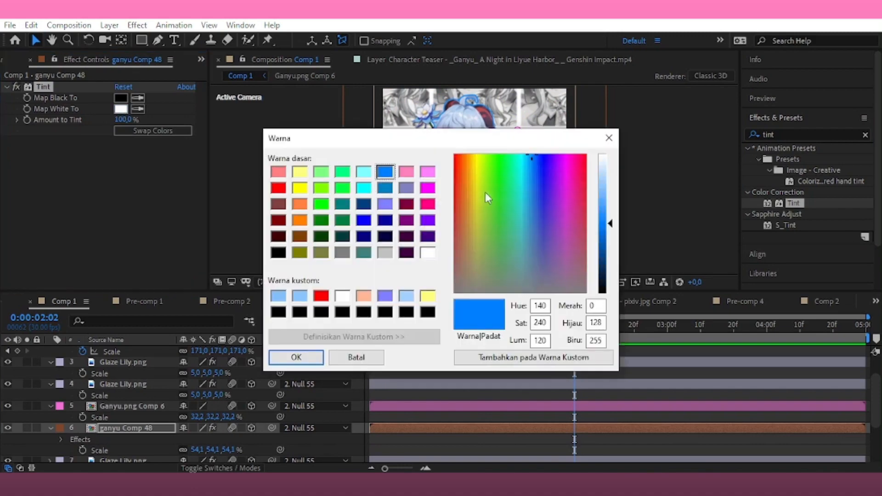
{"action": "left_click", "coordinate": [600, 197]}
{"action": "left_click", "coordinate": [293, 357]}
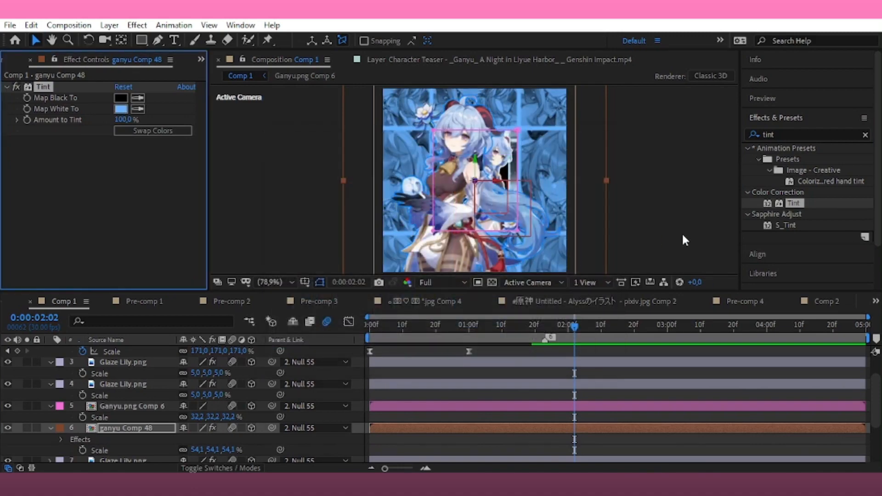
{"action": "left_click", "coordinate": [681, 238]}
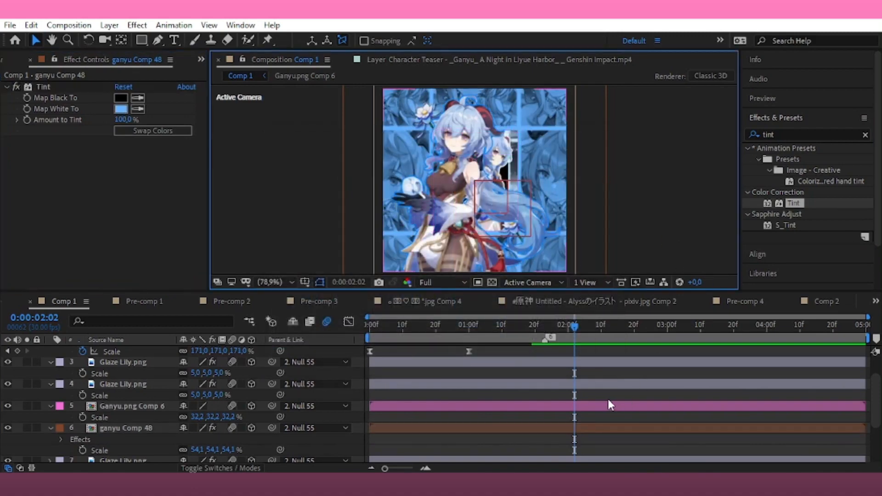
{"action": "key", "text": "ctrl+s"}
Change the Map White To colour of ganyu Comp 48's Tint to pale blue (193, 224, 255)
{"action": "left_click", "coordinate": [465, 266]}
{"action": "scroll", "coordinate": [448, 394], "scroll_direction": "up", "scroll_amount": 2}
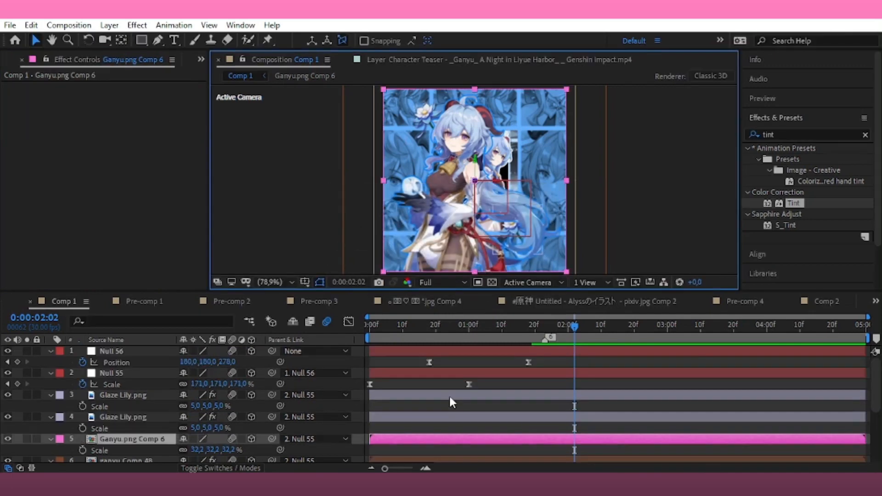
{"action": "scroll", "coordinate": [448, 394], "scroll_direction": "down", "scroll_amount": 2}
{"action": "left_click", "coordinate": [426, 428]}
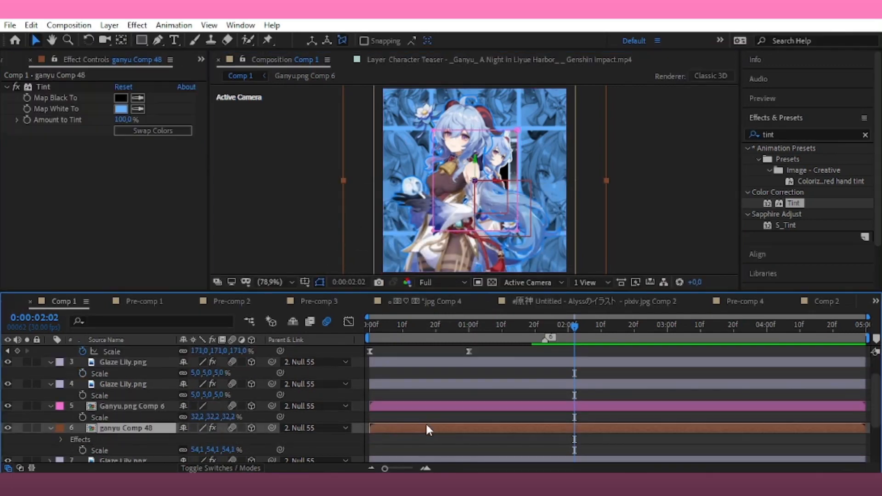
{"action": "left_click", "coordinate": [121, 109]}
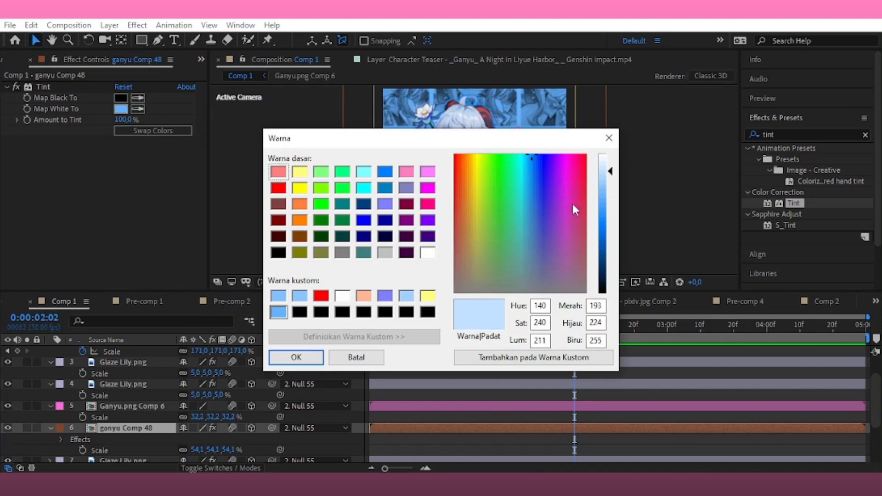
{"action": "left_click", "coordinate": [307, 358]}
{"action": "left_click", "coordinate": [675, 228]}
Open the ganyu Comp 46 composition to check its contents and return to Comp 1
{"action": "scroll", "coordinate": [602, 400], "scroll_direction": "down", "scroll_amount": 3}
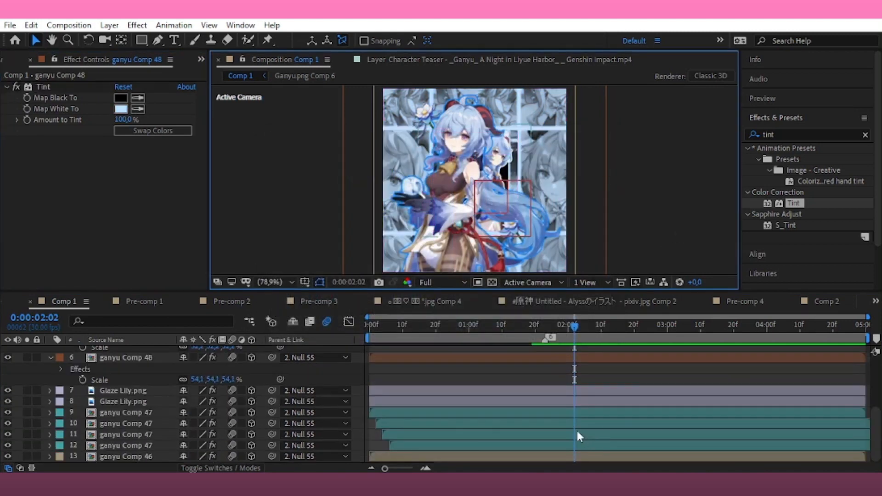
{"action": "double_click", "coordinate": [453, 455]}
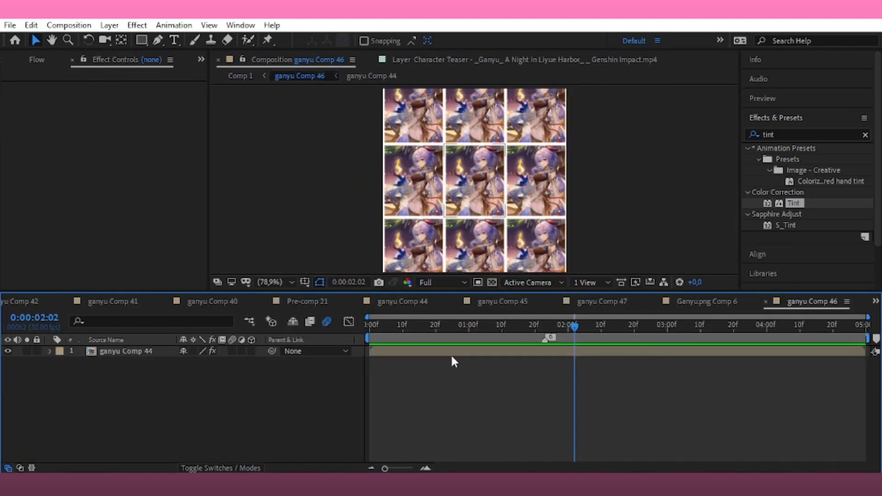
{"action": "left_click", "coordinate": [875, 301]}
{"action": "scroll", "coordinate": [689, 46], "scroll_direction": "up", "scroll_amount": 5}
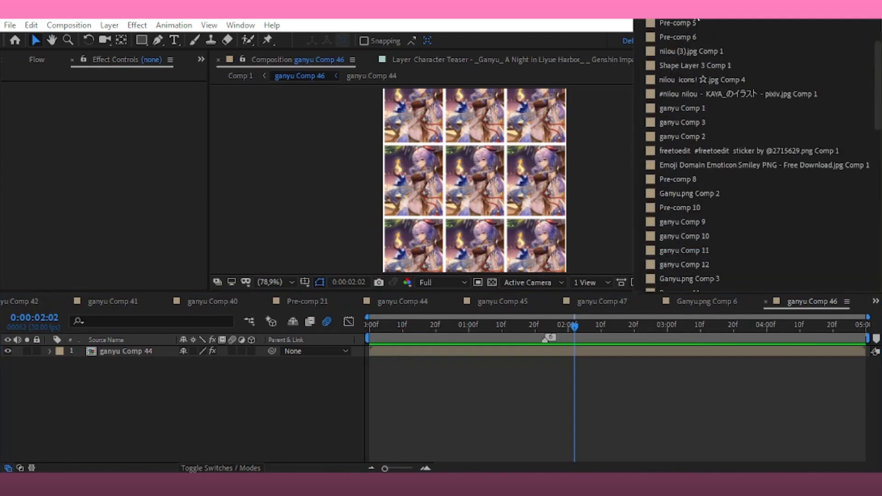
{"action": "scroll", "coordinate": [708, 23], "scroll_direction": "up", "scroll_amount": 5}
{"action": "left_click", "coordinate": [706, 24]}
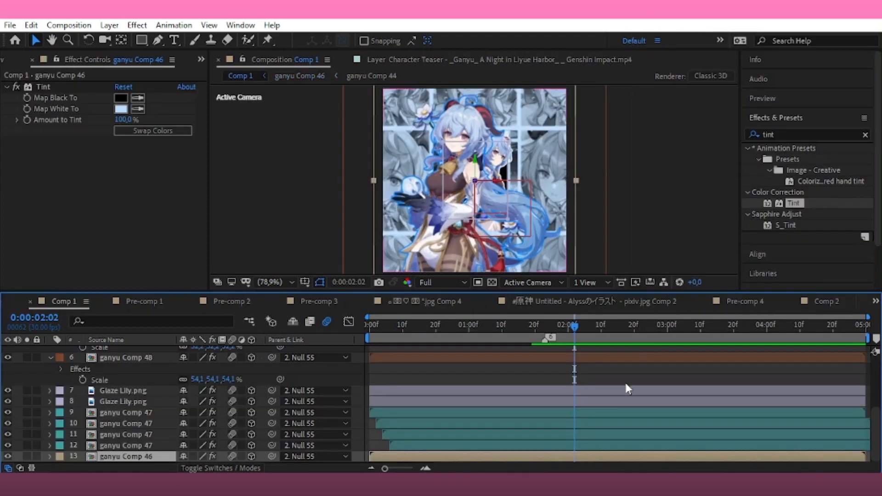
Set the Map White To colour of the Tint on ganyu Comp 46 to a medium blue
{"action": "left_click", "coordinate": [121, 109]}
{"action": "left_click_drag", "start_coordinate": [602, 193], "coordinate": [602, 197]}
{"action": "left_click", "coordinate": [310, 360]}
{"action": "scroll", "coordinate": [608, 376], "scroll_direction": "up", "scroll_amount": 5}
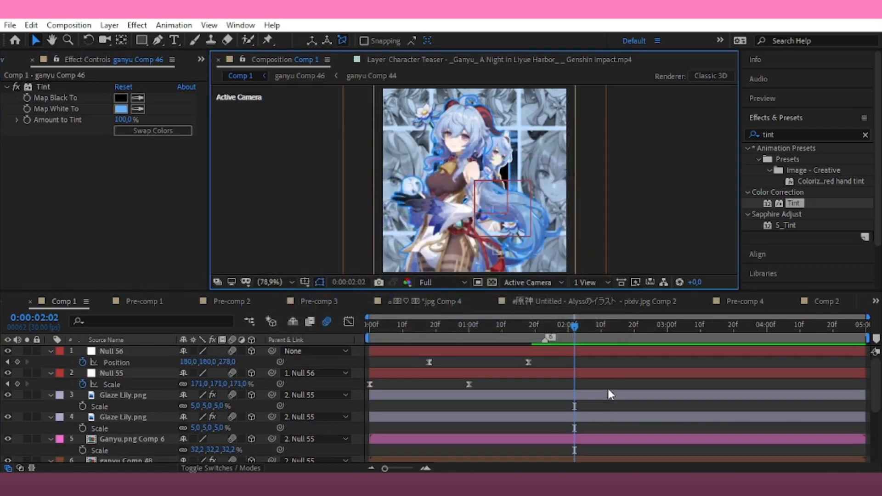
Save the project and collapse the open properties of the Glaze Lily, Ganyu.png Comp 6 and ganyu Comp 48 layers
{"action": "key", "text": "ctrl+s"}
{"action": "scroll", "coordinate": [577, 381], "scroll_direction": "down", "scroll_amount": 3}
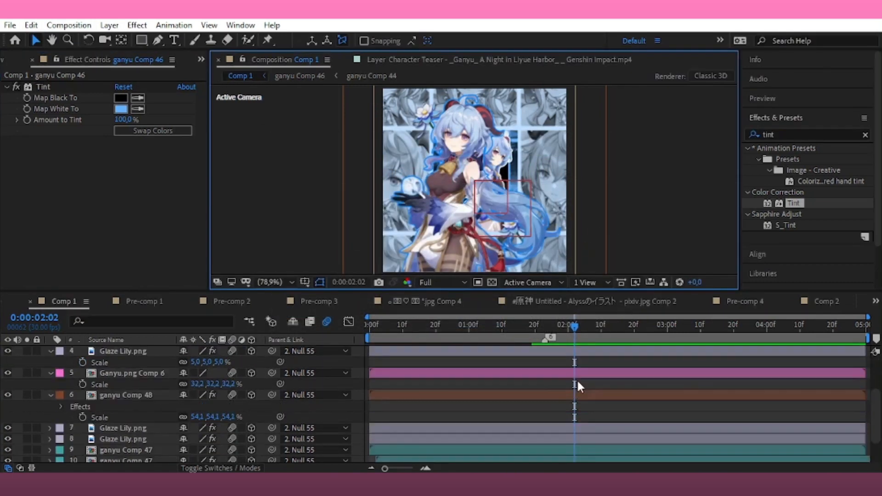
{"action": "scroll", "coordinate": [577, 381], "scroll_direction": "up", "scroll_amount": 3}
{"action": "left_click_drag", "start_coordinate": [563, 330], "coordinate": [568, 386]}
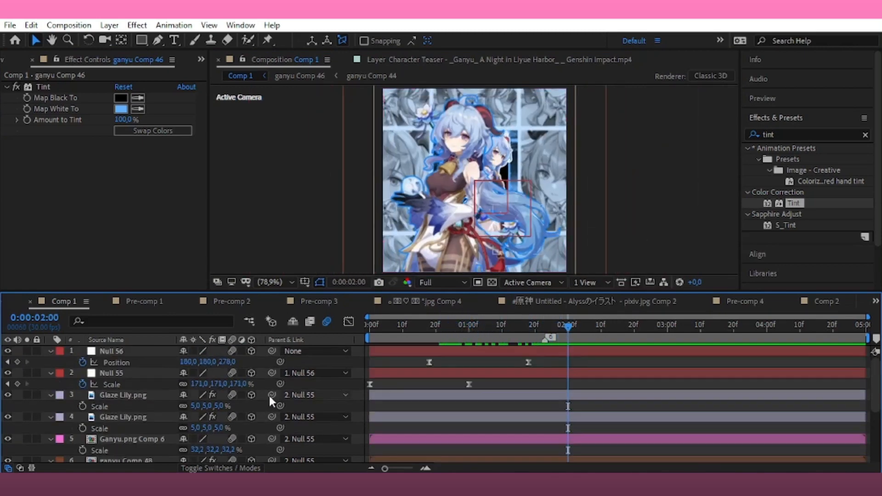
{"action": "left_click", "coordinate": [50, 405]}
{"action": "left_click", "coordinate": [50, 417]}
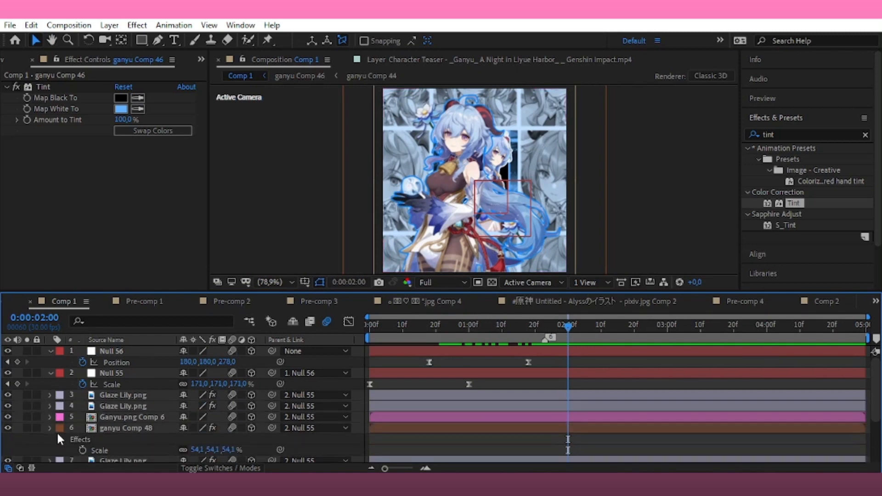
{"action": "left_click", "coordinate": [49, 428]}
Reveal the Position property of Ganyu.png Comp 6 and set a keyframe for it at 0:00:01:18
{"action": "left_click", "coordinate": [122, 417]}
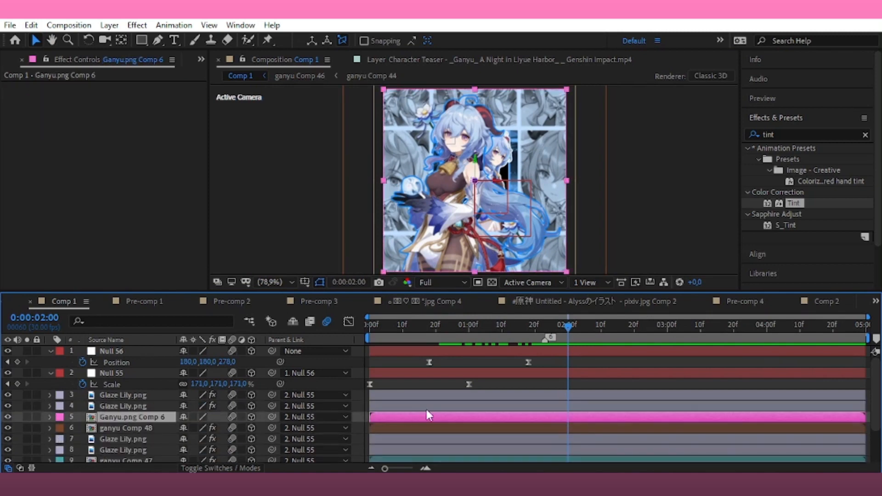
{"action": "key", "text": "p"}
{"action": "scroll", "coordinate": [432, 411], "scroll_direction": "down", "scroll_amount": 1}
{"action": "left_click", "coordinate": [444, 410]}
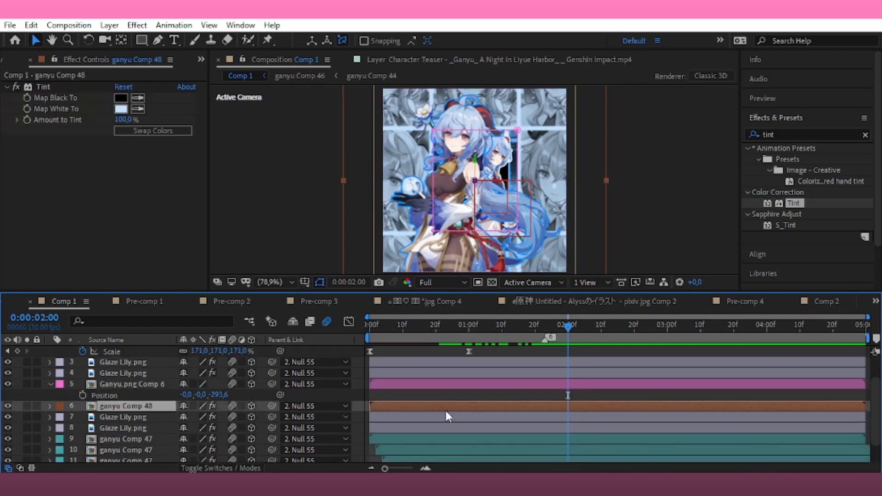
{"action": "scroll", "coordinate": [472, 408], "scroll_direction": "down", "scroll_amount": 1}
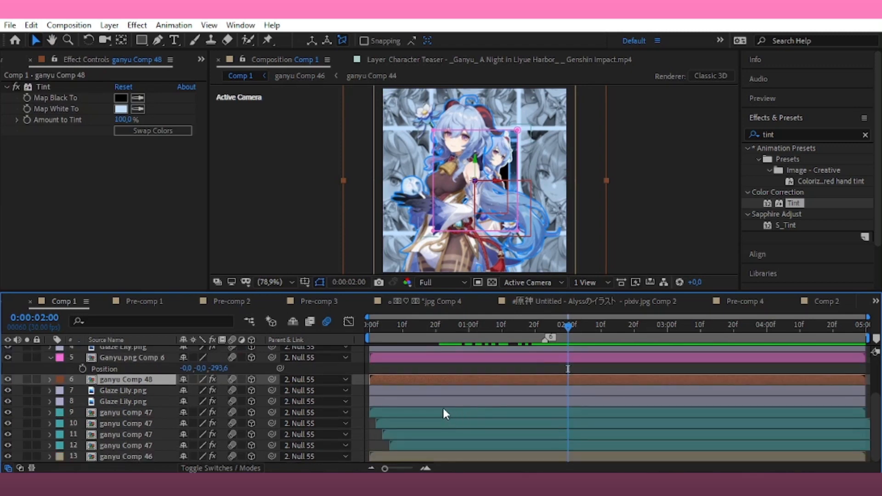
{"action": "left_click", "coordinate": [445, 411]}
{"action": "key", "text": "p"}
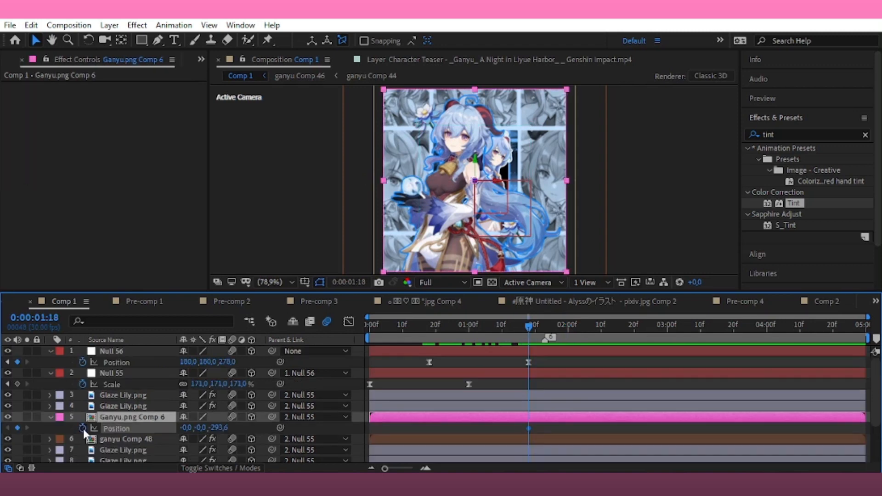
{"action": "left_click", "coordinate": [82, 428]}
Keyframe Ganyu.png Comp 6's X Position at 117 off the frame's right side and place that keyframe at 0:00:00:18
{"action": "left_click_drag", "start_coordinate": [528, 329], "coordinate": [488, 345]}
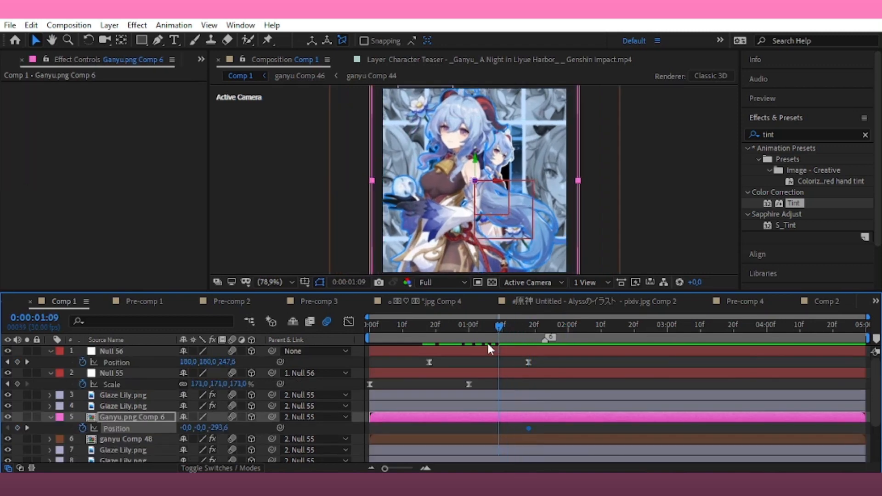
{"action": "left_click_drag", "start_coordinate": [198, 432], "coordinate": [271, 448]}
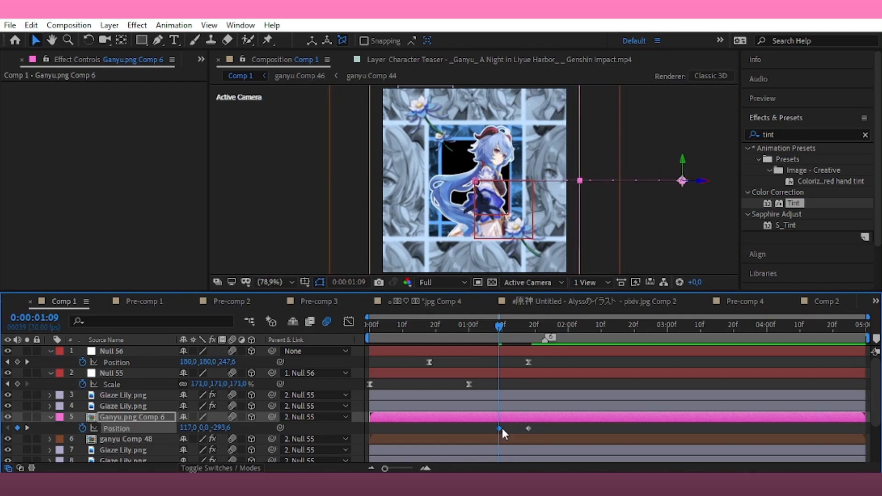
{"action": "left_click_drag", "start_coordinate": [500, 428], "coordinate": [429, 442]}
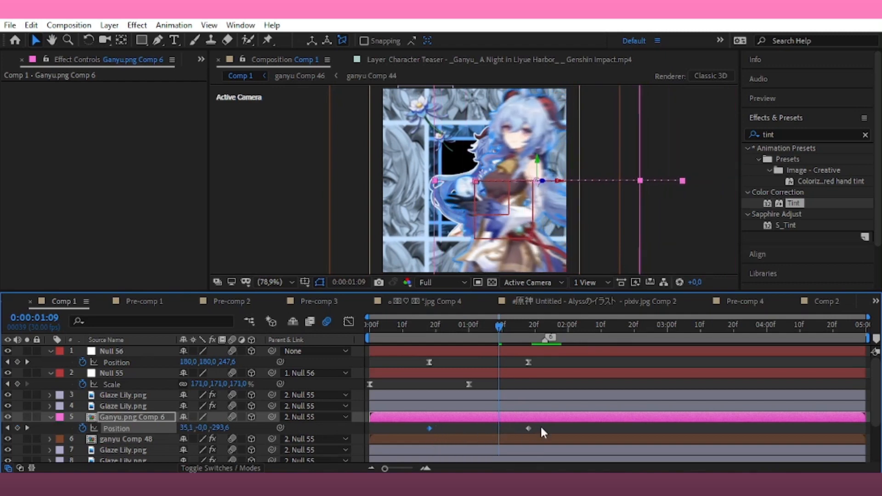
Apply Easy Ease to both Position keyframes of Ganyu.png Comp 6 and narrow its speed curve into a steep central peak
{"action": "left_click_drag", "start_coordinate": [542, 426], "coordinate": [397, 434]}
{"action": "key", "text": "F9"}
{"action": "left_click", "coordinate": [349, 321]}
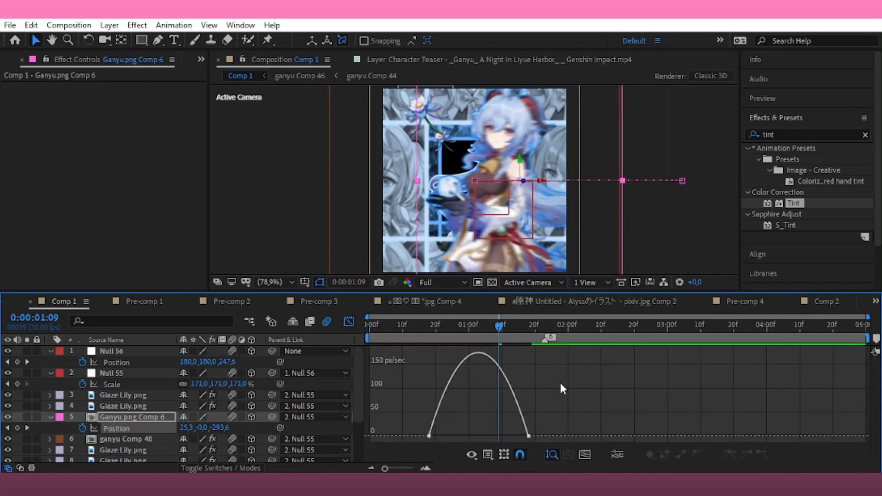
{"action": "left_click_drag", "start_coordinate": [445, 436], "coordinate": [497, 435]}
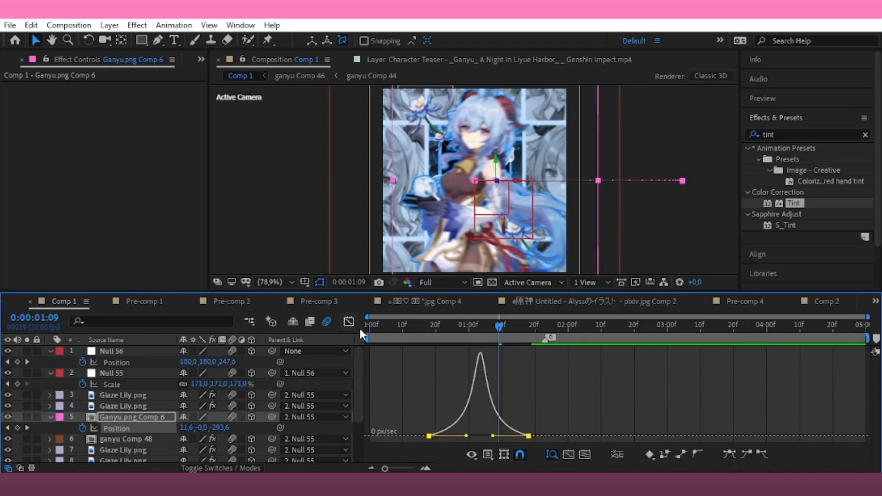
{"action": "left_click", "coordinate": [350, 322]}
Duplicate Ganyu.png Comp 6 and offset the lower copy to start one frame later
{"action": "left_click", "coordinate": [439, 425]}
{"action": "key", "text": "ctrl+d"}
{"action": "left_click", "coordinate": [404, 426]}
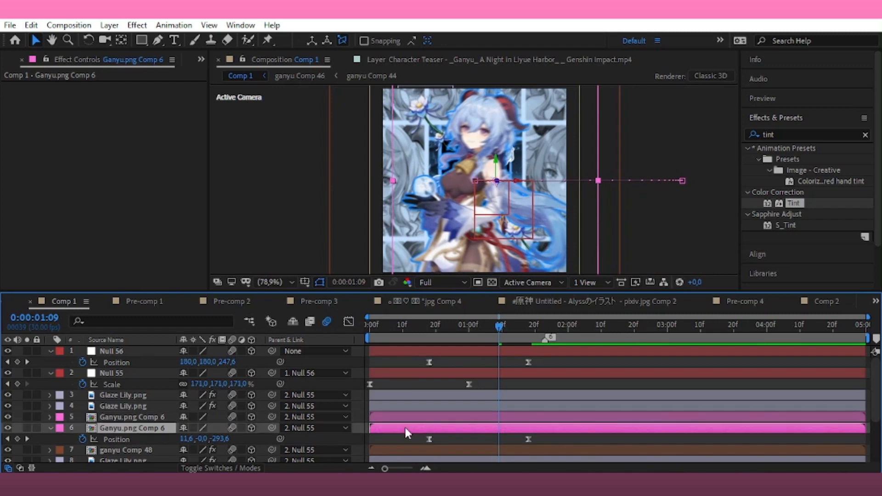
{"action": "left_click_drag", "start_coordinate": [406, 427], "coordinate": [409, 429]}
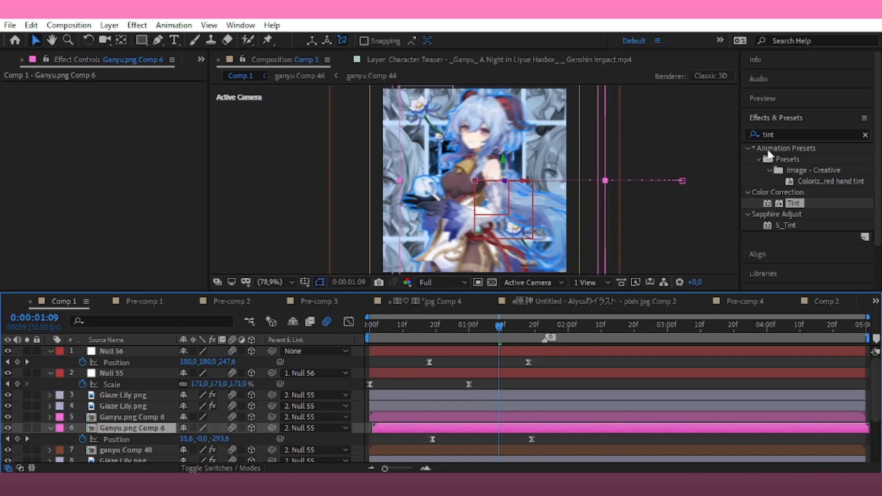
Apply Fill Alpha to the offset Ganyu.png Comp 6 copy with a pale blue Fill Color
{"action": "left_click", "coordinate": [741, 137]}
{"action": "key", "text": "BackSpace"}
{"action": "type", "text": "fill"}
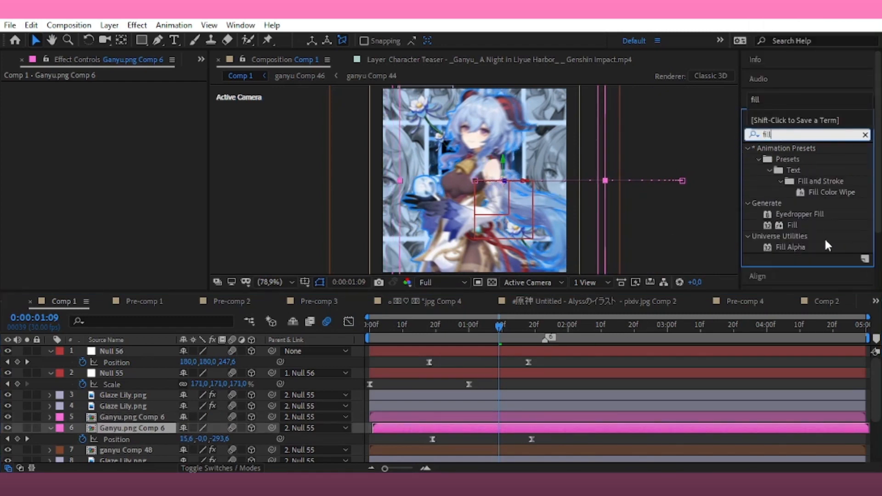
{"action": "left_click_drag", "start_coordinate": [790, 247], "coordinate": [230, 126]}
{"action": "left_click", "coordinate": [121, 97]}
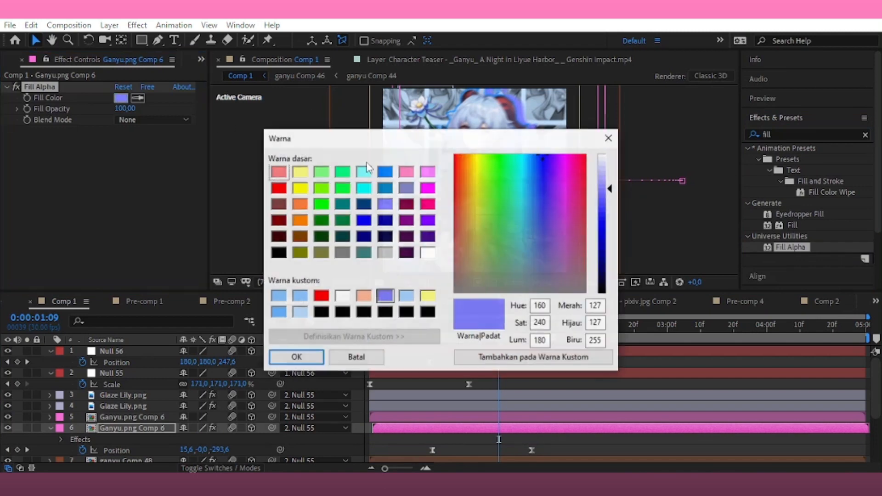
{"action": "left_click", "coordinate": [605, 179]}
{"action": "left_click", "coordinate": [295, 358]}
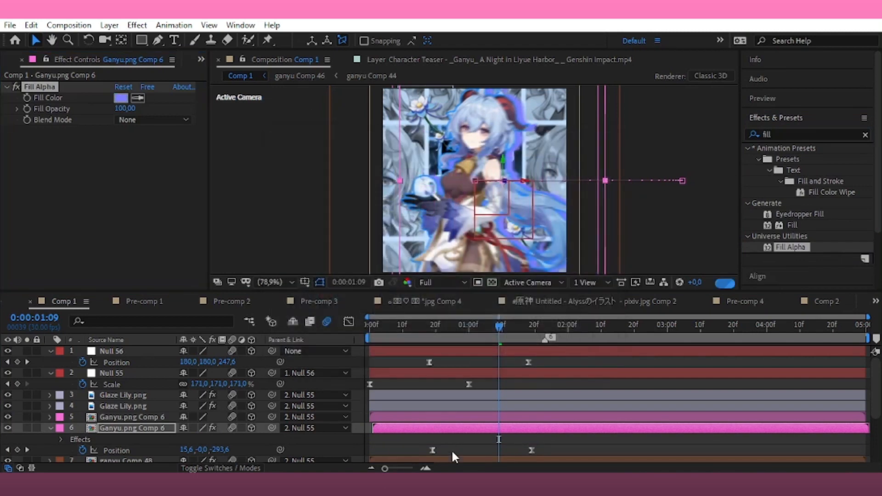
Duplicate the pale blue Ganyu.png Comp 6 copy, offset one frame later, and set the new copy's Fill Color to white
{"action": "left_click", "coordinate": [401, 434]}
{"action": "key", "text": "ctrl+d"}
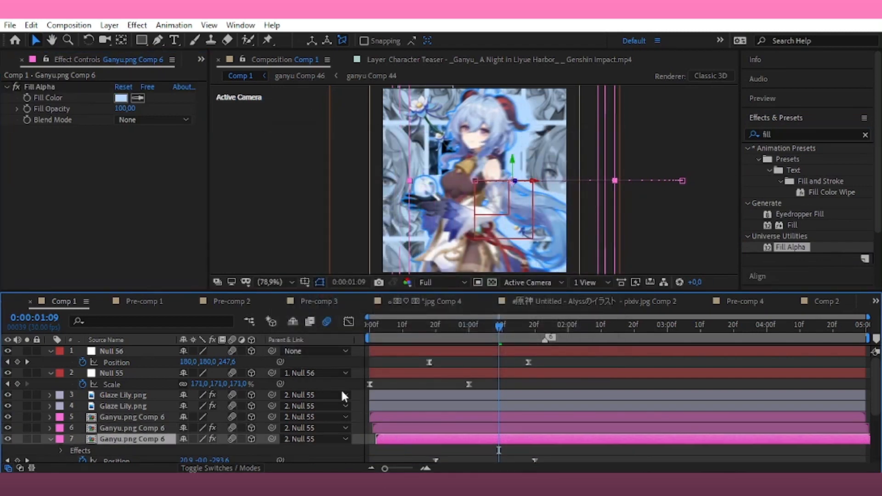
{"action": "left_click", "coordinate": [121, 98]}
{"action": "left_click", "coordinate": [320, 312]}
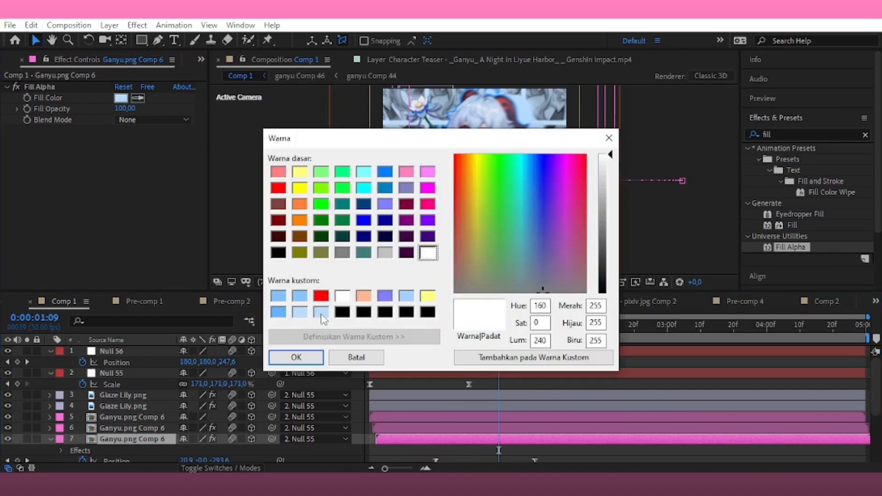
{"action": "left_click", "coordinate": [301, 357]}
Duplicate the white Ganyu.png Comp 6 copy, offset one frame later, and set its Fill Color to bright blue (0, 128, 255)
{"action": "left_click", "coordinate": [384, 438]}
{"action": "key", "text": "ctrl+d"}
{"action": "left_click_drag", "start_coordinate": [389, 448], "coordinate": [393, 449]}
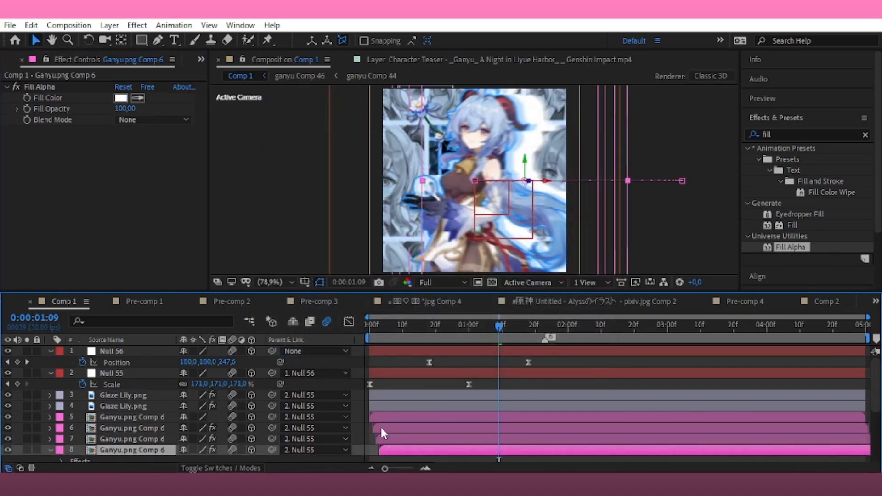
{"action": "left_click", "coordinate": [122, 100]}
{"action": "left_click", "coordinate": [385, 172]}
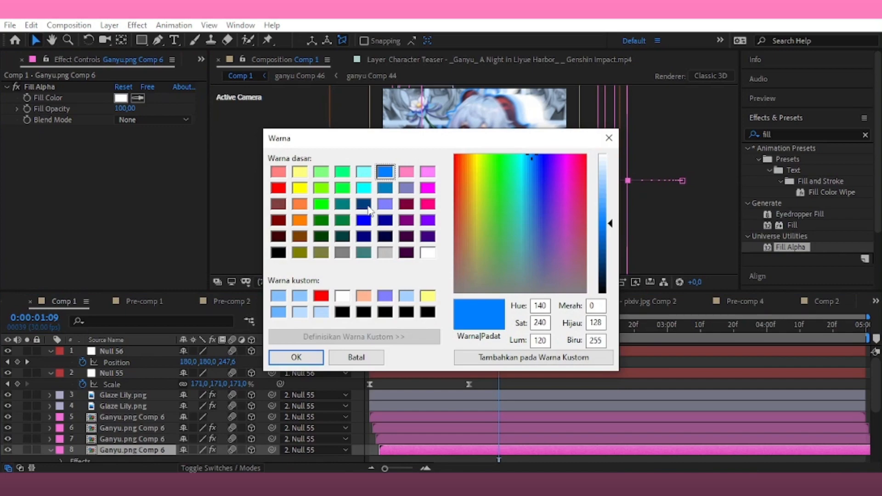
{"action": "left_click", "coordinate": [297, 357]}
{"action": "left_click", "coordinate": [483, 339]}
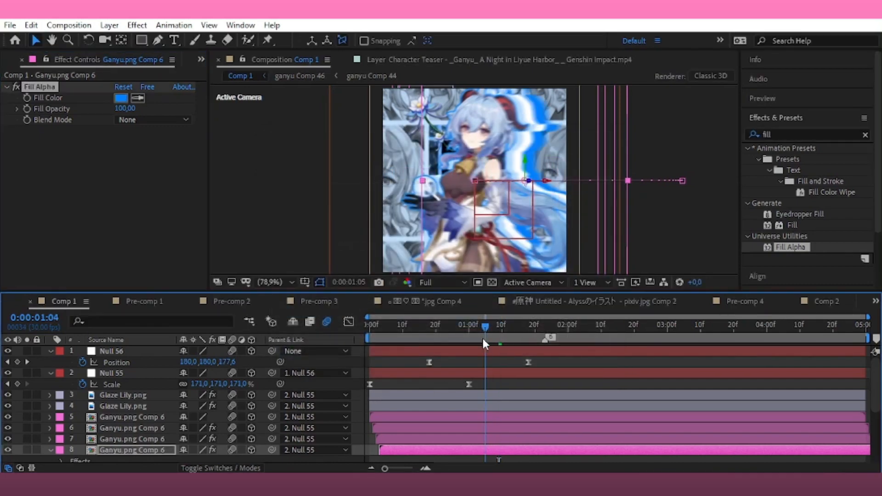
{"action": "left_click_drag", "start_coordinate": [483, 343], "coordinate": [469, 343]}
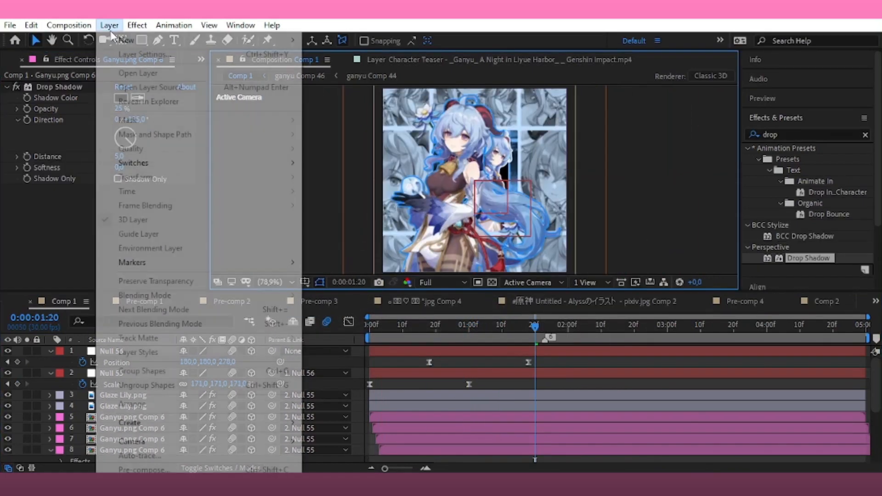
Add a 3D null object above the other layers and parent Null 56 to it
{"action": "mouse_move", "coordinate": [124, 40]}
{"action": "left_click", "coordinate": [315, 95]}
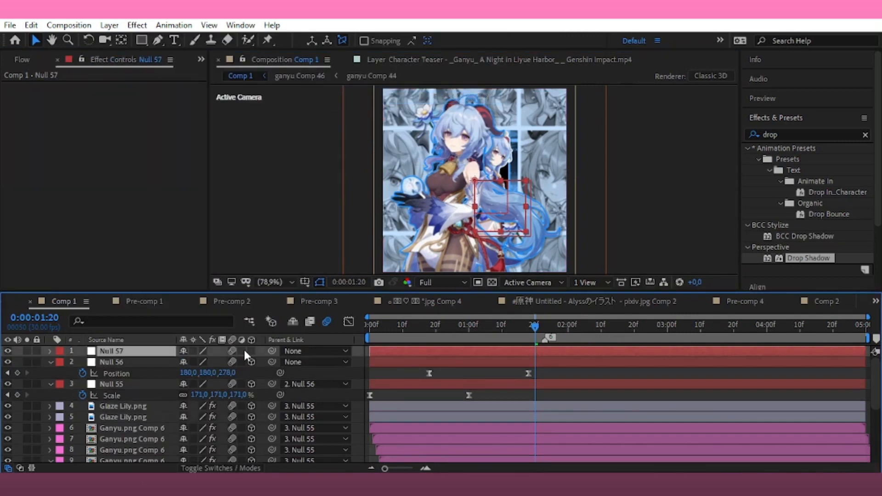
{"action": "left_click_drag", "start_coordinate": [271, 361], "coordinate": [262, 351]}
Keyframe Null 57's Y Rotation from 0° at 0:00:00:18 to 50° at 0:00:01:18
{"action": "key", "text": "r"}
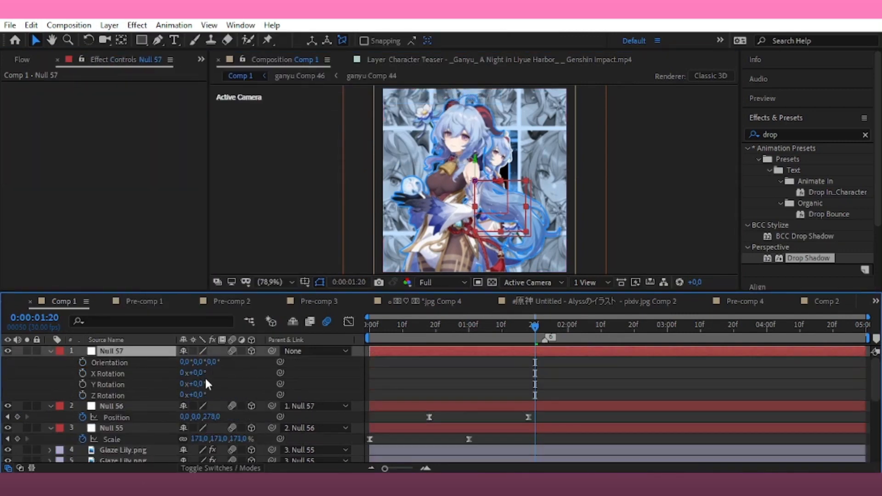
{"action": "left_click_drag", "start_coordinate": [200, 385], "coordinate": [213, 386]}
{"action": "key", "text": "ctrl+z"}
{"action": "left_click", "coordinate": [83, 385]}
{"action": "key", "text": "u"}
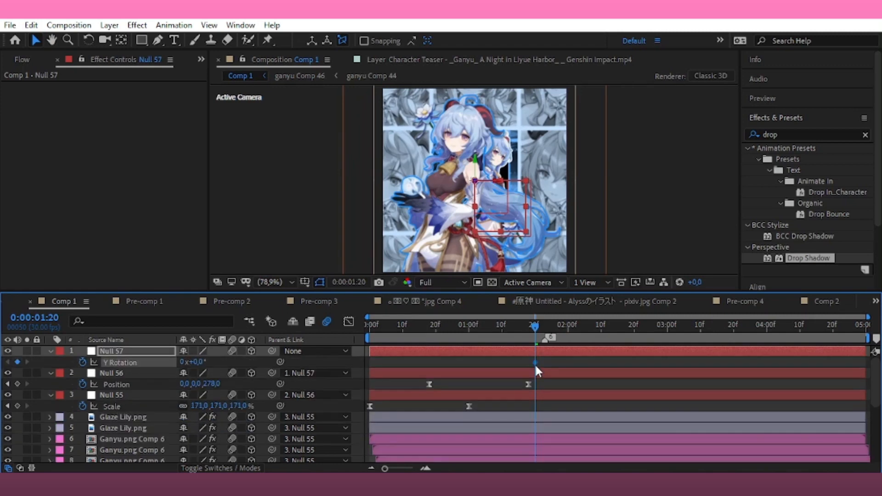
{"action": "left_click_drag", "start_coordinate": [201, 362], "coordinate": [202, 361]}
{"action": "left_click", "coordinate": [197, 362]}
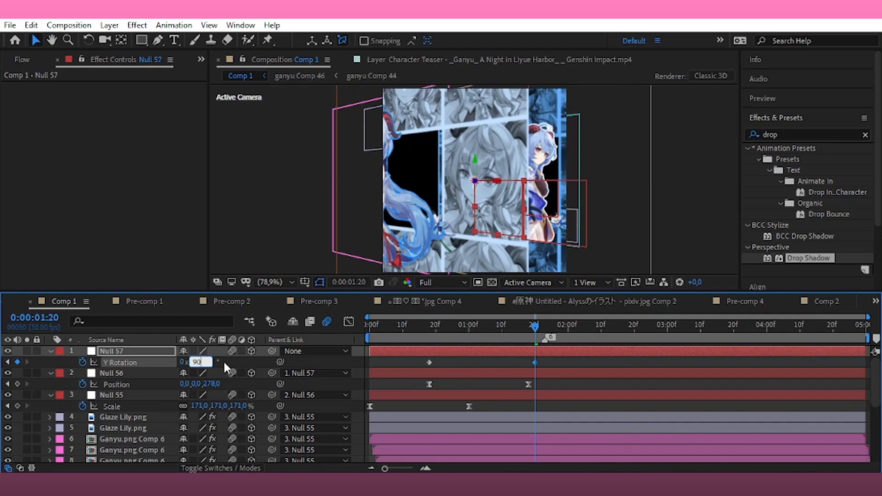
{"action": "left_click", "coordinate": [500, 369]}
{"action": "left_click_drag", "start_coordinate": [535, 362], "coordinate": [531, 342]}
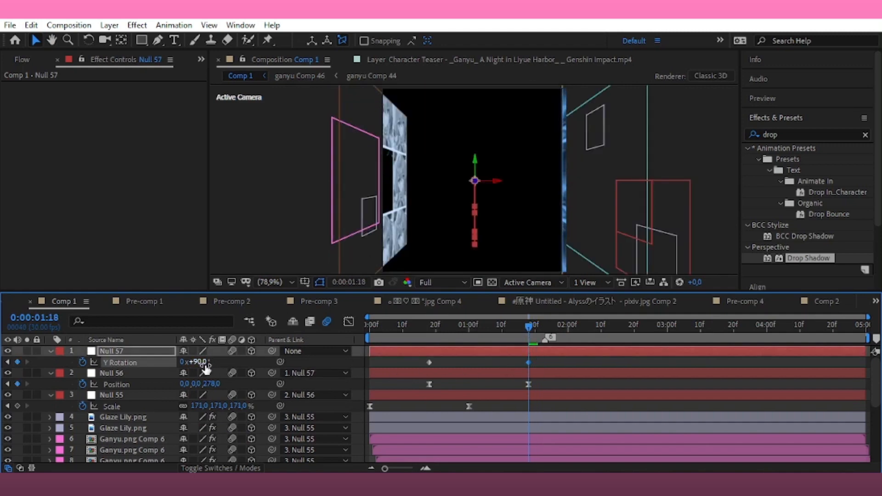
{"action": "left_click", "coordinate": [494, 363]}
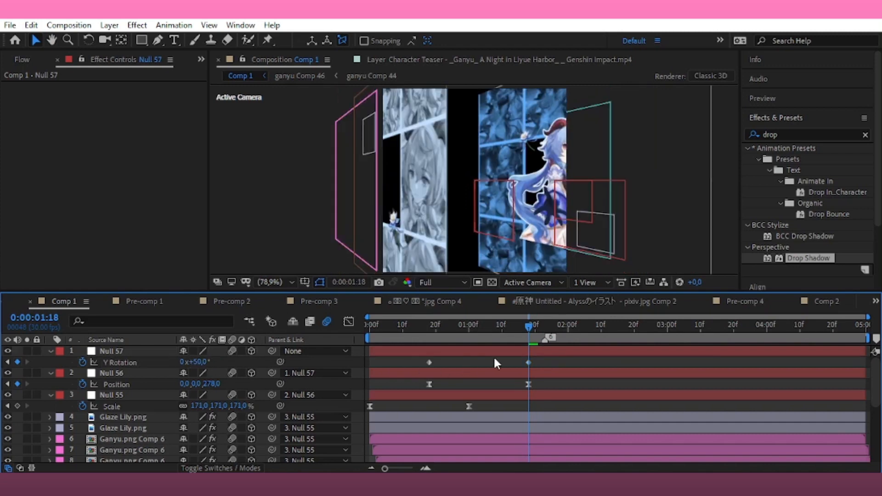
Apply Easy Ease to Null 57's Y Rotation keyframes and reshape the graph so the rotation is fastest midway
{"action": "left_click_drag", "start_coordinate": [541, 361], "coordinate": [398, 368]}
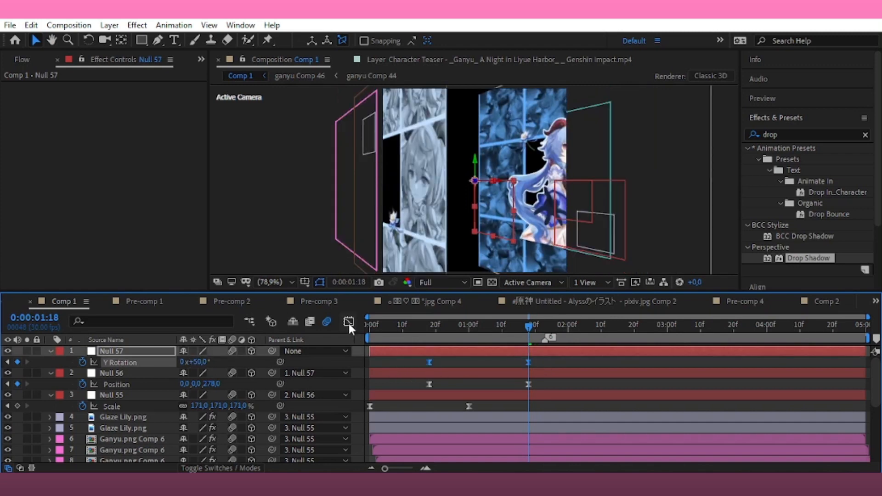
{"action": "left_click", "coordinate": [349, 321]}
{"action": "right_click", "coordinate": [490, 395]}
{"action": "left_click", "coordinate": [551, 321]}
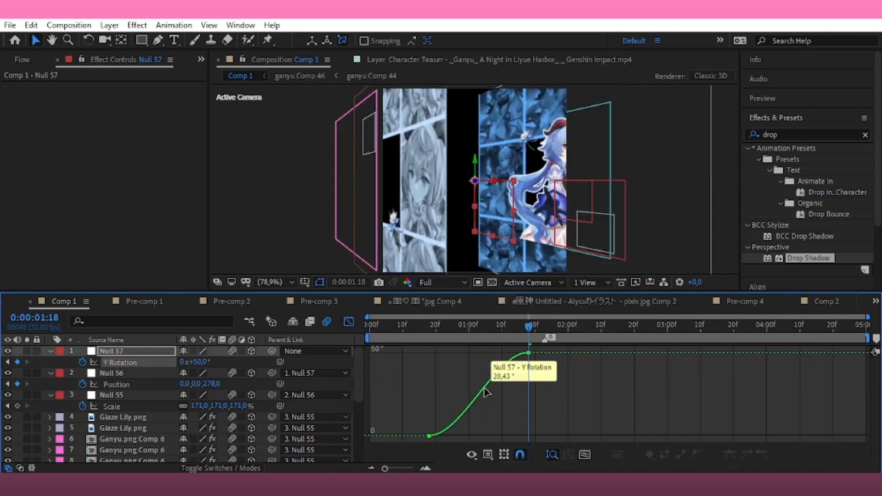
{"action": "left_click", "coordinate": [502, 356]}
{"action": "left_click_drag", "start_coordinate": [497, 356], "coordinate": [545, 427]}
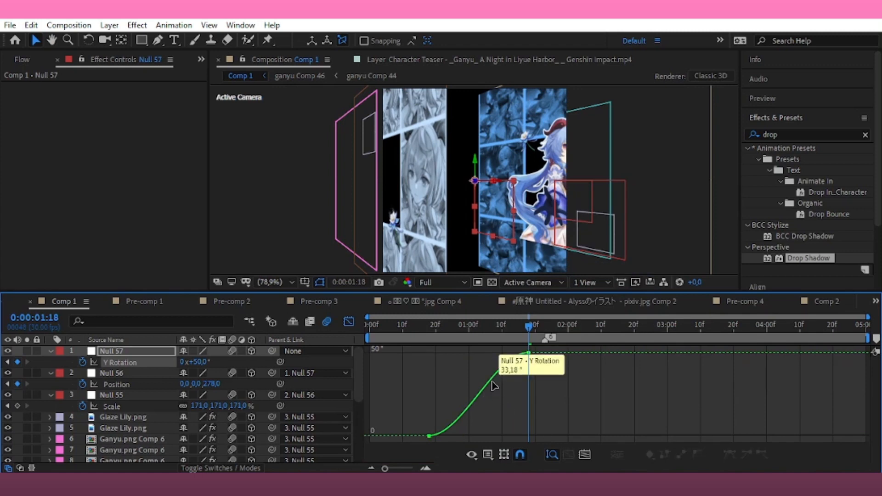
{"action": "left_click", "coordinate": [499, 366]}
{"action": "left_click_drag", "start_coordinate": [496, 354], "coordinate": [535, 427]}
{"action": "left_click_drag", "start_coordinate": [462, 434], "coordinate": [517, 433]}
Shift both Y Rotation keyframes of Null 57 to start at 0:00:00:22 and preview the animation from the beginning
{"action": "left_click_drag", "start_coordinate": [529, 363], "coordinate": [442, 365]}
{"action": "key", "text": "space"}
{"action": "left_click", "coordinate": [348, 323]}
{"action": "left_click_drag", "start_coordinate": [452, 327], "coordinate": [415, 330]}
{"action": "left_click_drag", "start_coordinate": [415, 329], "coordinate": [369, 329]}
{"action": "key", "text": "space"}
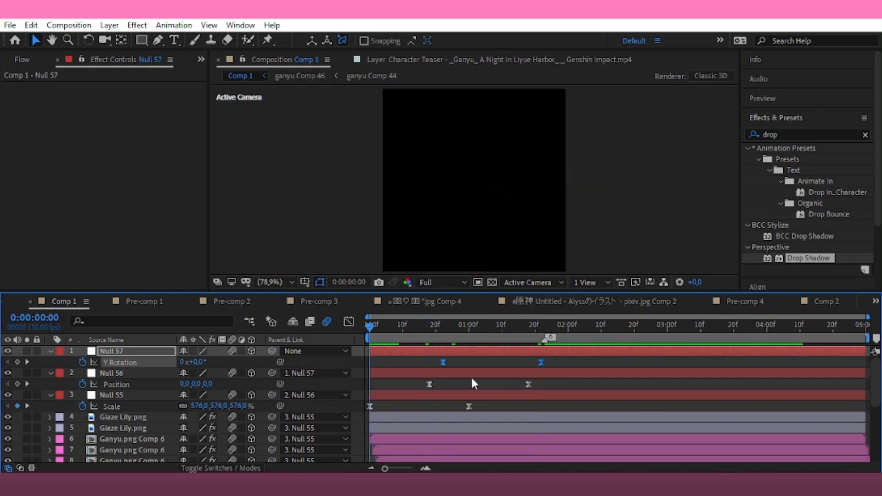
Add a white solid layer of 360 × 360 px to Comp 1
{"action": "left_click", "coordinate": [110, 26]}
{"action": "mouse_move", "coordinate": [124, 39]}
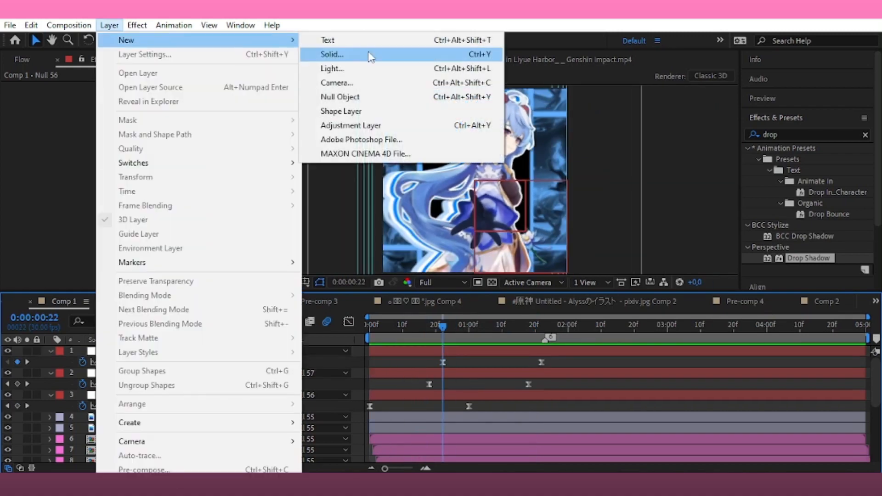
{"action": "left_click", "coordinate": [389, 55]}
{"action": "left_click", "coordinate": [500, 366]}
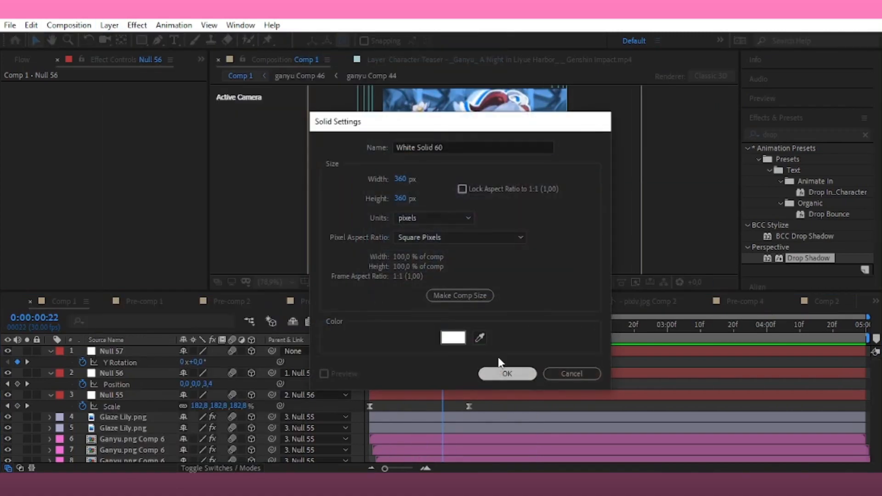
Show the proportional grid and draw a right-pointing chevron mask with the Pen tool on White Solid 60, spanning the full frame
{"action": "left_click", "coordinate": [157, 40]}
{"action": "left_click", "coordinate": [305, 282]}
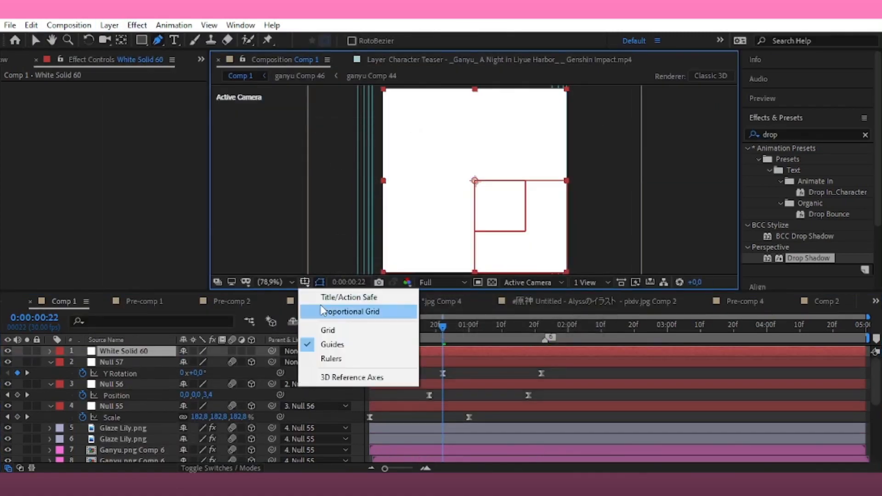
{"action": "left_click", "coordinate": [323, 327]}
{"action": "left_click", "coordinate": [382, 89]}
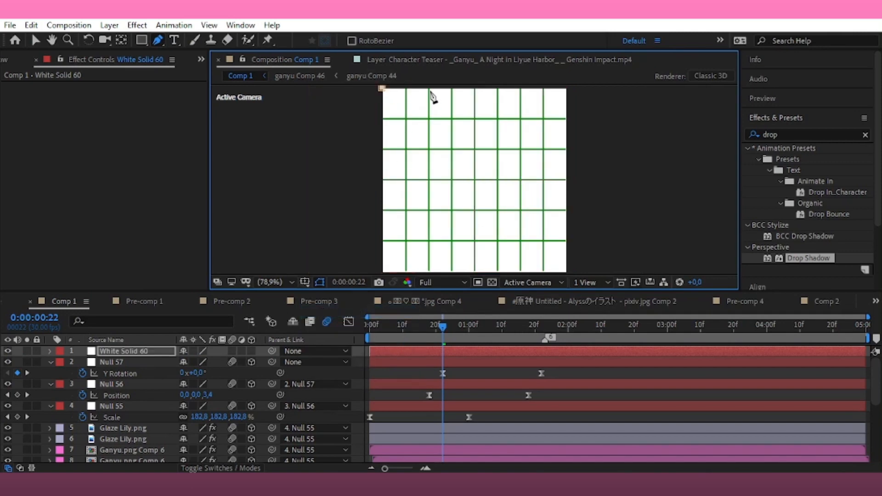
{"action": "left_click", "coordinate": [430, 89]}
{"action": "left_click", "coordinate": [566, 181]}
{"action": "left_click", "coordinate": [430, 272]}
{"action": "left_click", "coordinate": [383, 271]}
{"action": "left_click", "coordinate": [498, 181]}
{"action": "left_click", "coordinate": [382, 89]}
Thicken the chevron mask's arms by moving its upper and lower inner corner points farther right
{"action": "left_click_drag", "start_coordinate": [429, 89], "coordinate": [437, 88]}
{"action": "left_click_drag", "start_coordinate": [429, 272], "coordinate": [444, 272]}
{"action": "left_click_drag", "start_coordinate": [438, 88], "coordinate": [443, 88]}
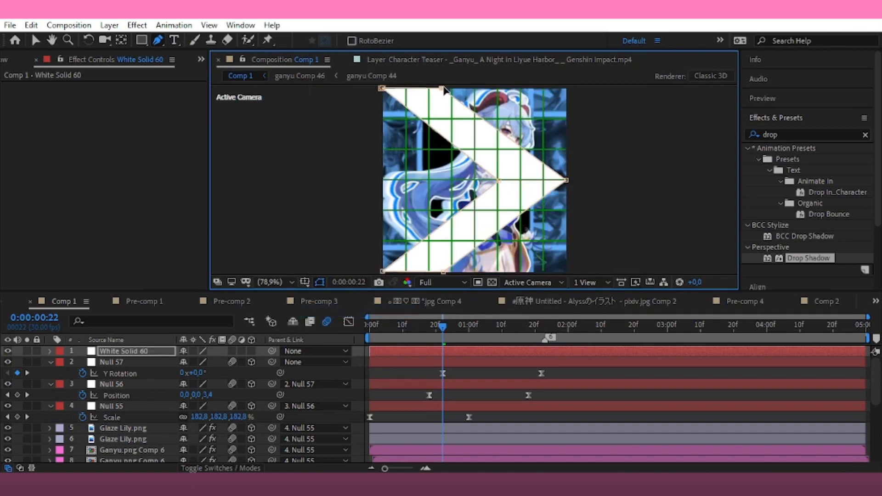
Separate the Position dimensions of White Solid 60
{"action": "key", "text": "v"}
{"action": "key", "text": "p"}
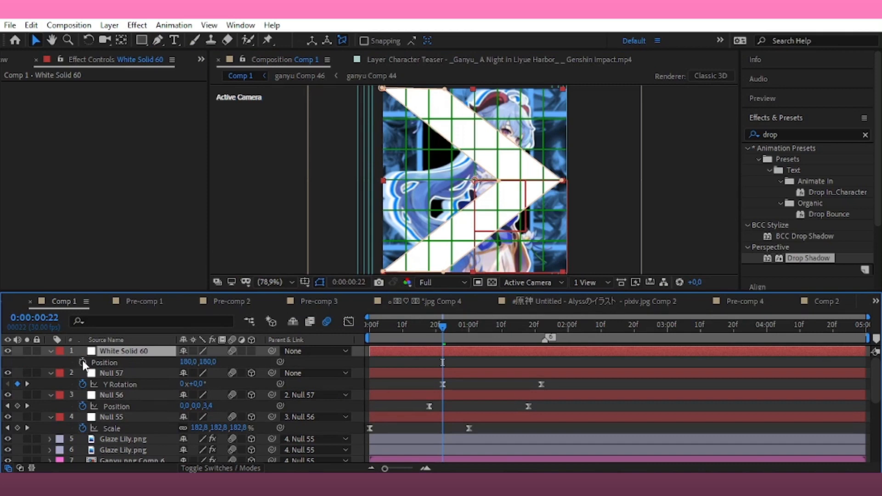
{"action": "key", "text": "k"}
{"action": "right_click", "coordinate": [161, 363]}
{"action": "left_click", "coordinate": [203, 231]}
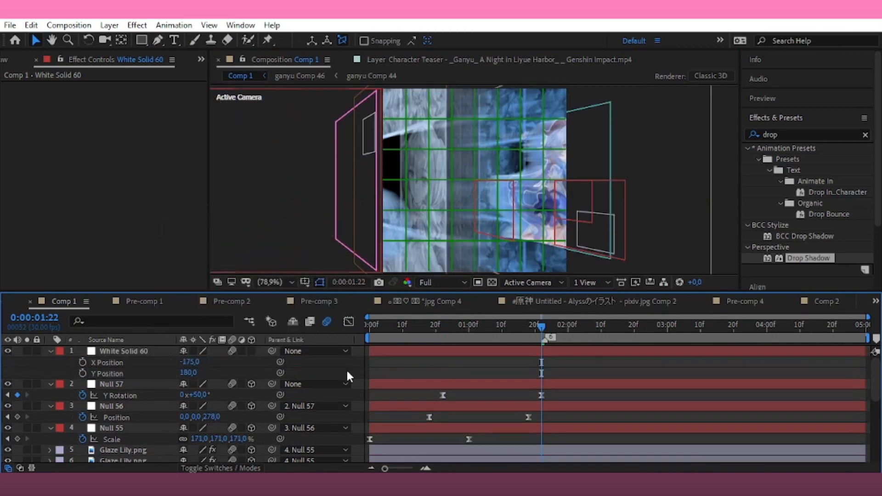
Keyframe White Solid 60's X Position from -175 at 0:00:00:22 to 560 at 0:00:01:22
{"action": "left_click", "coordinate": [82, 363]}
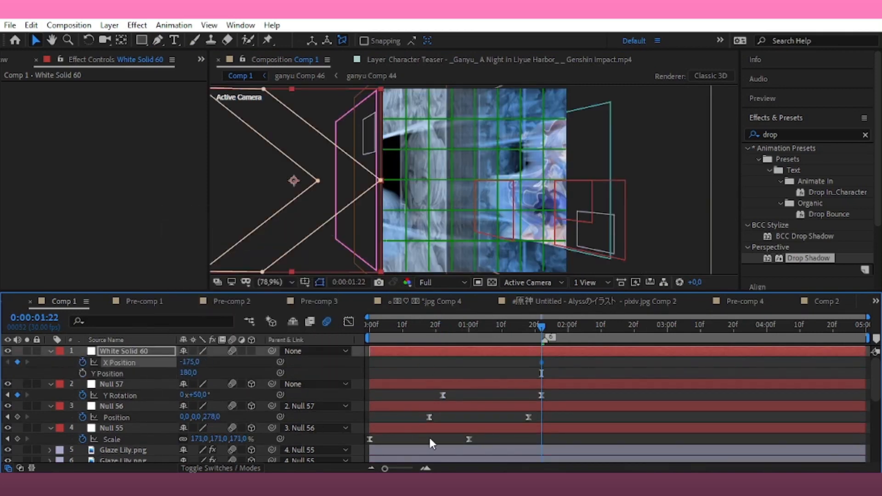
{"action": "key", "text": "u"}
{"action": "left_click_drag", "start_coordinate": [458, 382], "coordinate": [439, 396]}
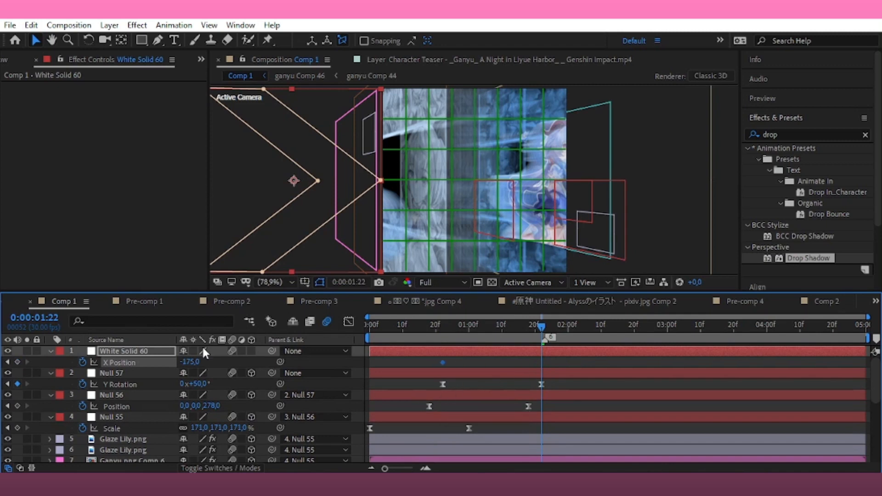
{"action": "left_click_drag", "start_coordinate": [188, 362], "coordinate": [640, 342]}
{"action": "left_click", "coordinate": [552, 363]}
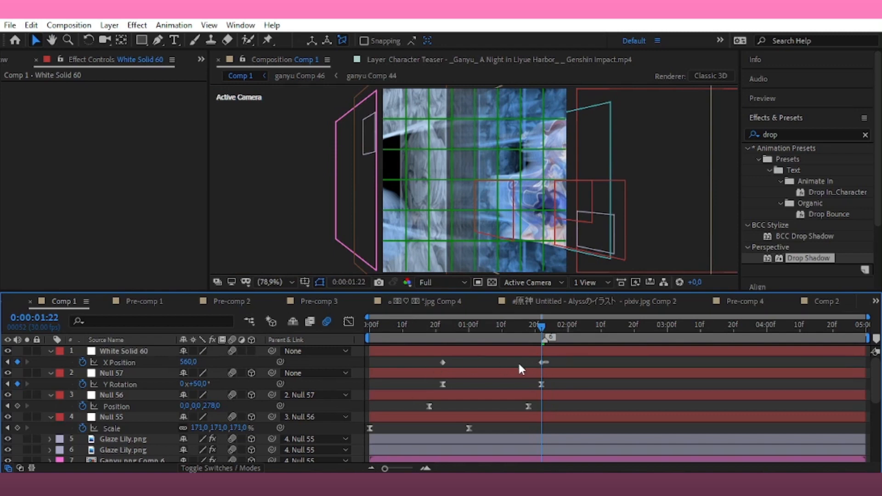
Apply Easy Ease to White Solid 60's X Position keyframes, reshape the graph so it accelerates sharply near the end, and save the project
{"action": "left_click_drag", "start_coordinate": [519, 364], "coordinate": [433, 361]}
{"action": "left_click", "coordinate": [348, 321]}
{"action": "key", "text": "F9"}
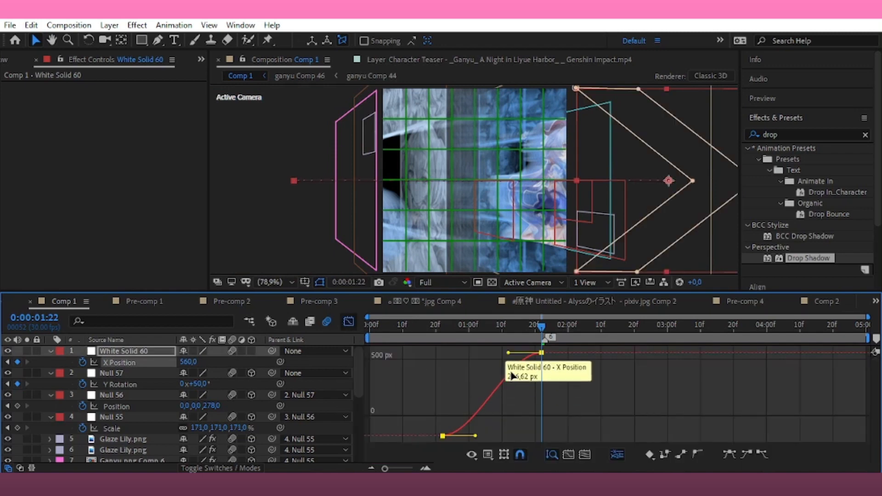
{"action": "left_click_drag", "start_coordinate": [510, 352], "coordinate": [590, 427]}
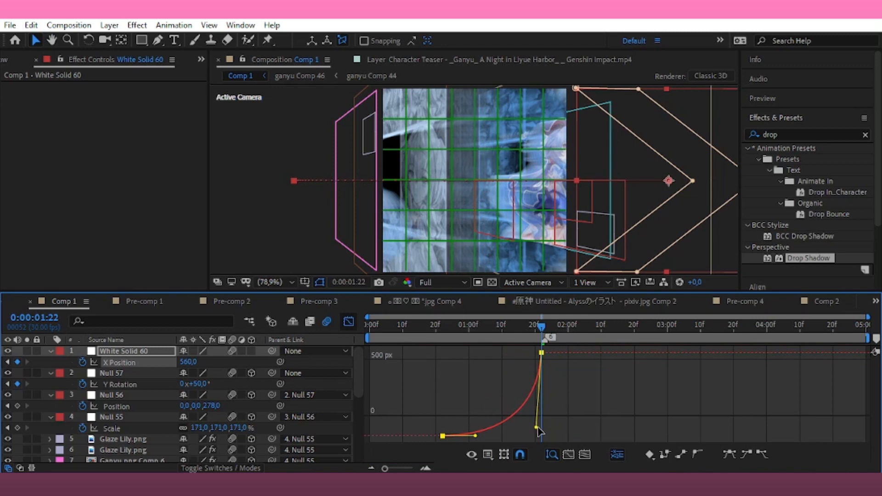
{"action": "left_click_drag", "start_coordinate": [538, 429], "coordinate": [539, 431]}
{"action": "left_click_drag", "start_coordinate": [474, 435], "coordinate": [535, 435]}
{"action": "left_click", "coordinate": [521, 339]}
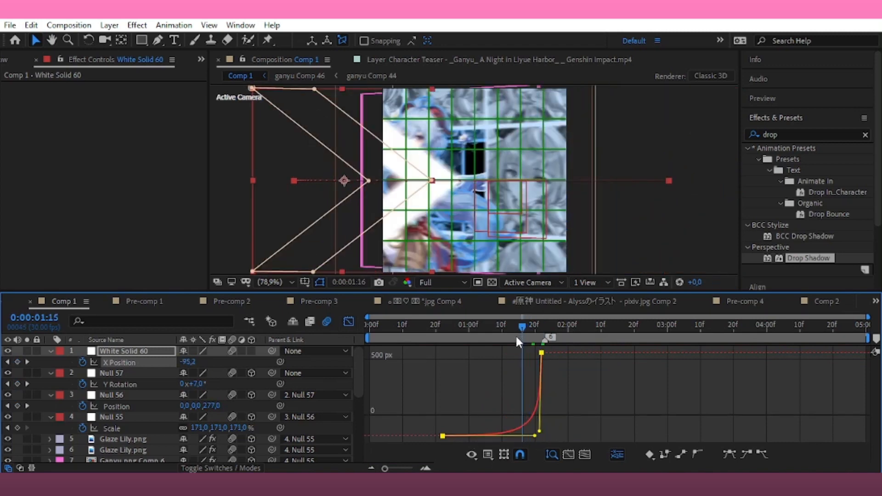
{"action": "left_click", "coordinate": [348, 322]}
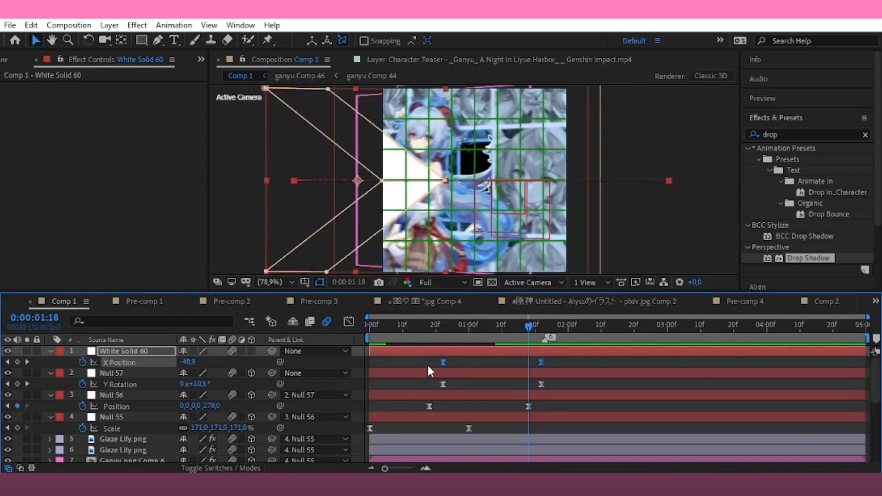
{"action": "left_click", "coordinate": [428, 370]}
{"action": "key", "text": "ctrl+s"}
Apply Fill Alpha to White Solid 60 with a light blue fill colour of RGB 200, 227, 255
{"action": "left_click", "coordinate": [746, 133]}
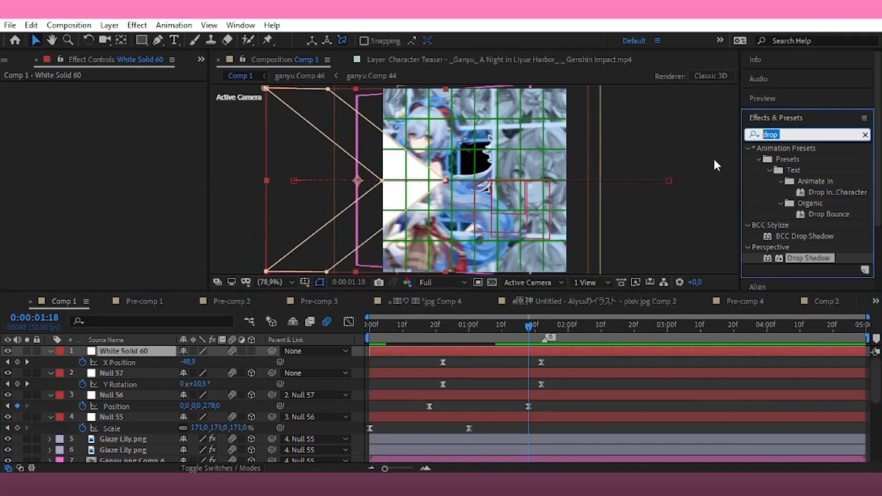
{"action": "type", "text": "fill"}
{"action": "left_click_drag", "start_coordinate": [790, 247], "coordinate": [169, 132]}
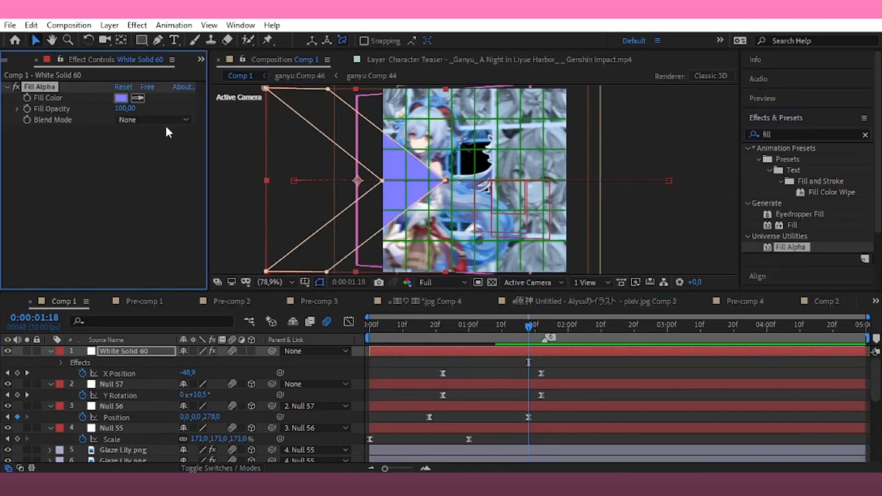
{"action": "left_click", "coordinate": [120, 98]}
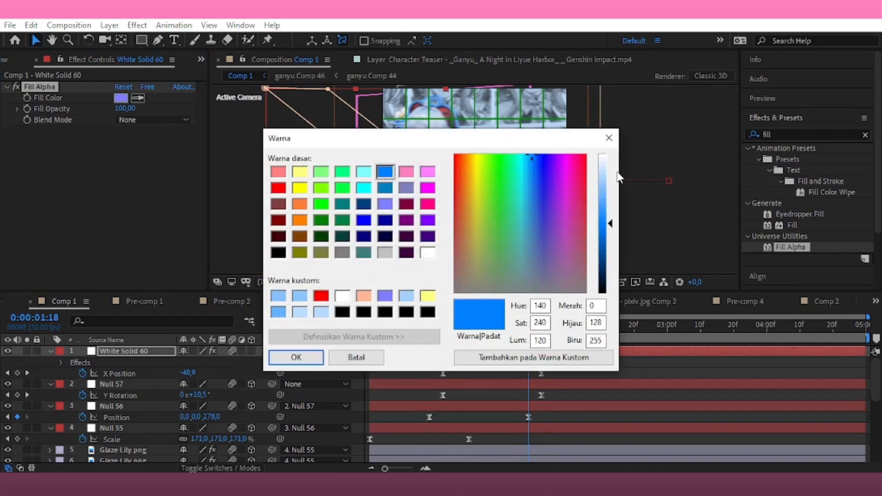
{"action": "left_click", "coordinate": [610, 171]}
{"action": "left_click", "coordinate": [296, 357]}
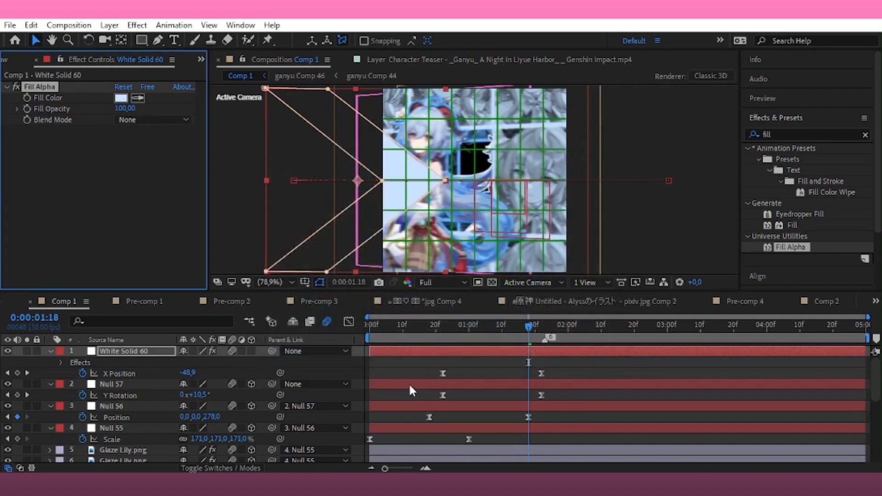
Duplicate the chevron solid, delay the lower copy by one frame and set its Fill Alpha colour to white
{"action": "key", "text": "ctrl+d"}
{"action": "left_click", "coordinate": [406, 359]}
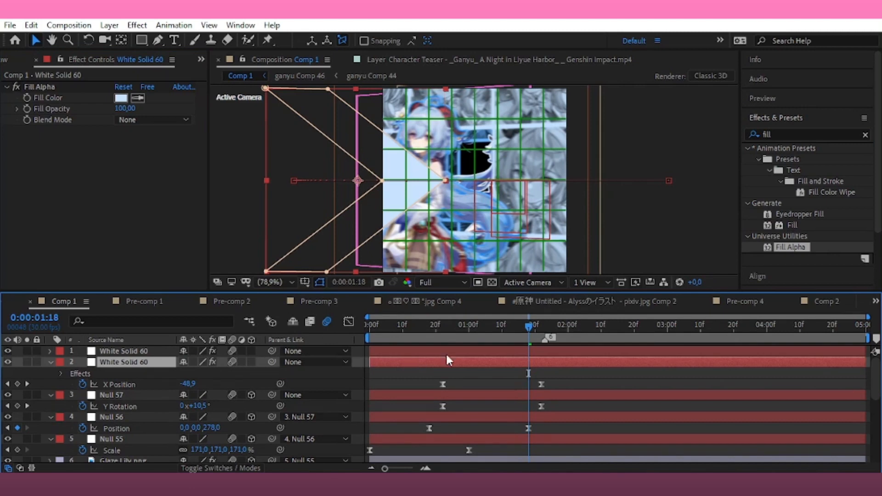
{"action": "mouse_move", "coordinate": [528, 330]}
{"action": "left_mouse_down"}
{"action": "mouse_move", "coordinate": [551, 338]}
{"action": "mouse_move", "coordinate": [538, 339]}
{"action": "left_mouse_up"}
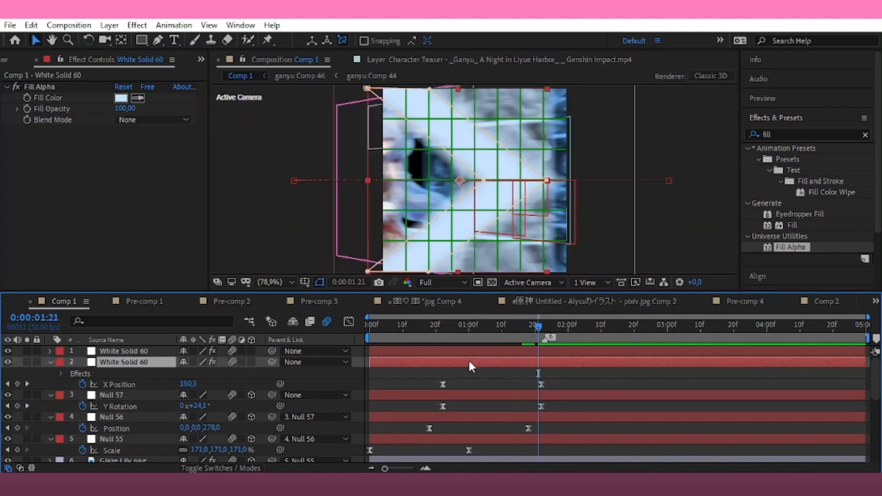
{"action": "left_click_drag", "start_coordinate": [468, 361], "coordinate": [470, 362]}
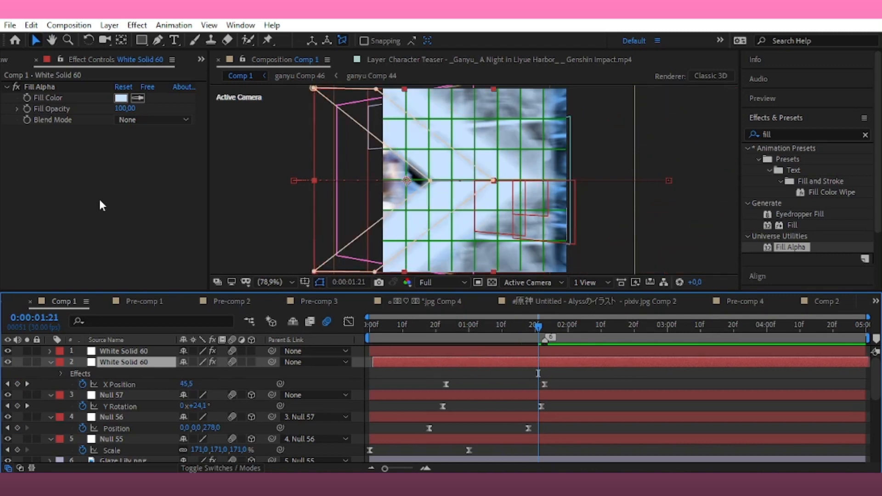
{"action": "left_click", "coordinate": [120, 99]}
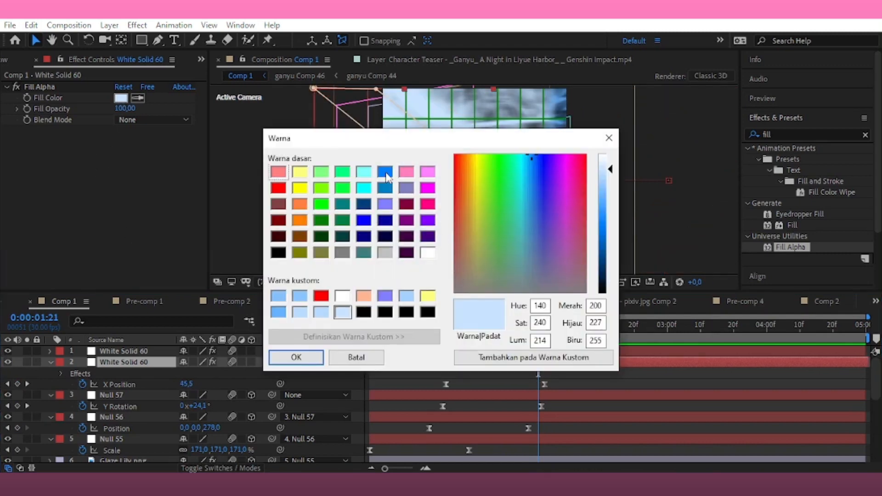
{"action": "left_click", "coordinate": [427, 252]}
{"action": "left_click", "coordinate": [296, 358]}
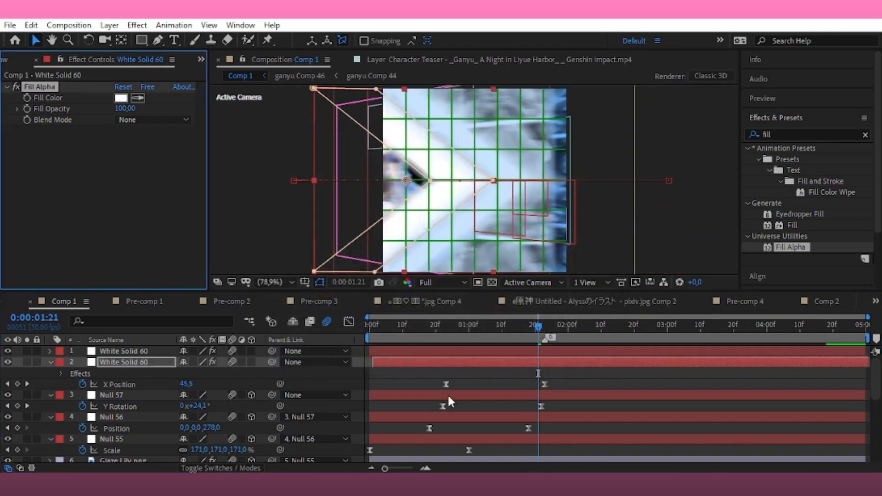
Duplicate the white chevron, delay the lower copy by one more frame and set its fill colour to blue RGB 0, 128, 255
{"action": "left_click", "coordinate": [407, 363]}
{"action": "key", "text": "ctrl+d"}
{"action": "left_click_drag", "start_coordinate": [388, 375], "coordinate": [391, 375]}
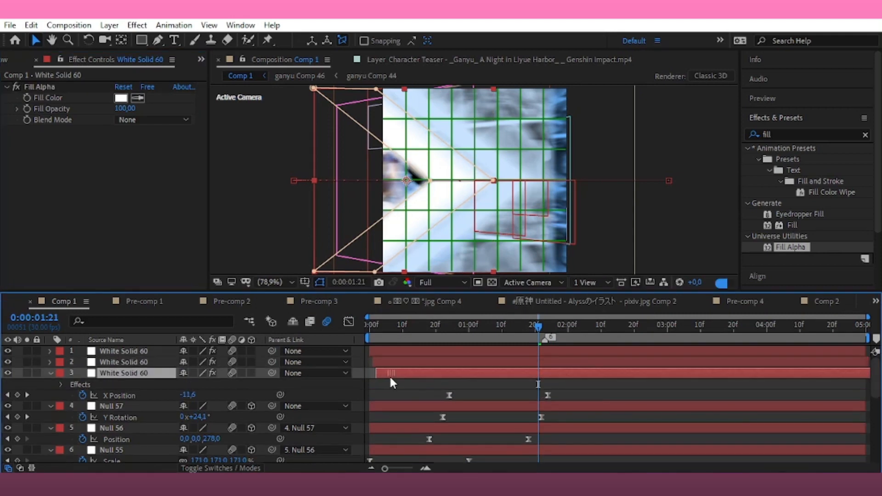
{"action": "left_click", "coordinate": [121, 98]}
{"action": "left_click", "coordinate": [386, 172]}
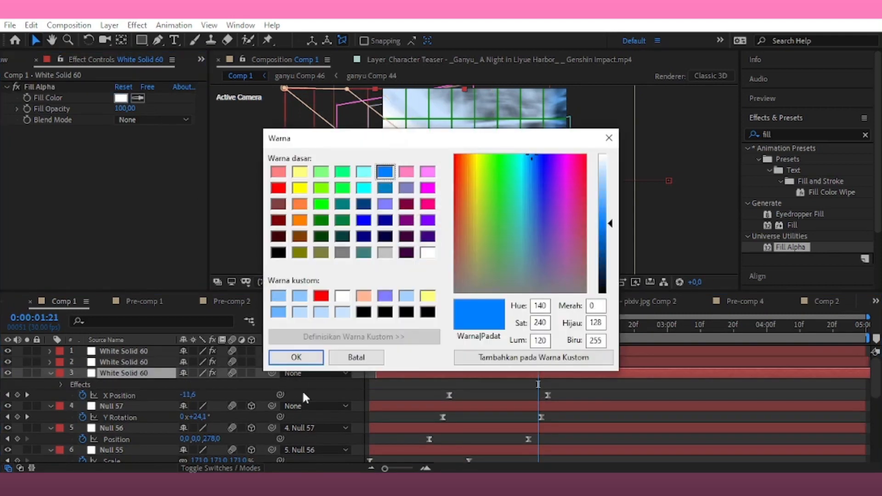
{"action": "left_click", "coordinate": [299, 358]}
Save the project and apply the S_WipeStripes effect to the white chevron on layer 2
{"action": "left_click", "coordinate": [530, 361]}
{"action": "key", "text": "ctrl+s"}
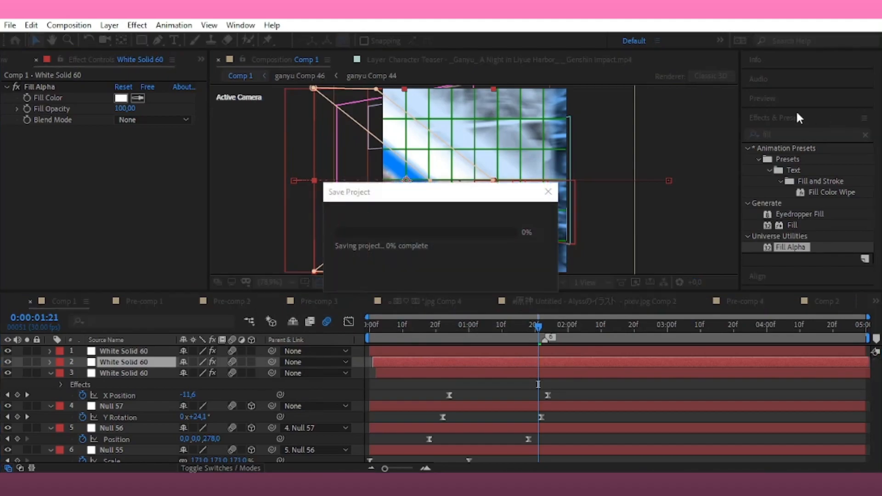
{"action": "double_click", "coordinate": [779, 135]}
{"action": "type", "text": "sttr"}
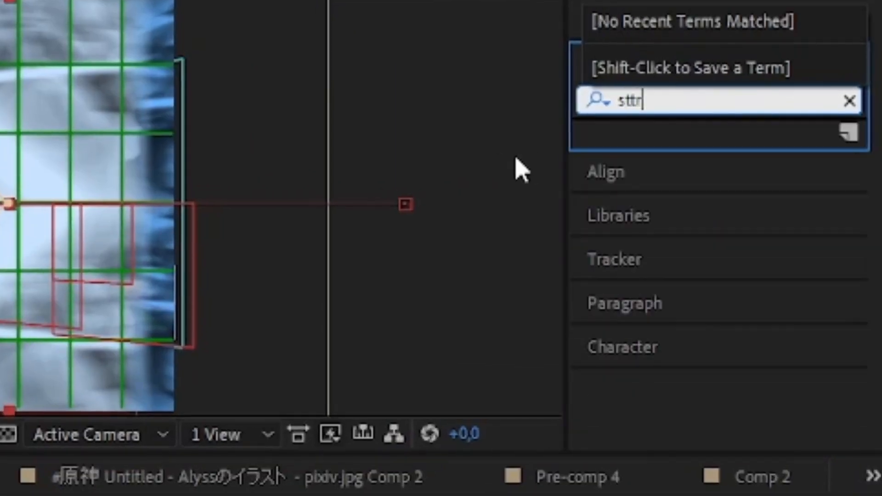
{"action": "type", "text": "ipes"}
{"action": "left_click", "coordinate": [641, 105]}
{"action": "key", "text": "BackSpace"}
{"action": "double_click", "coordinate": [715, 210]}
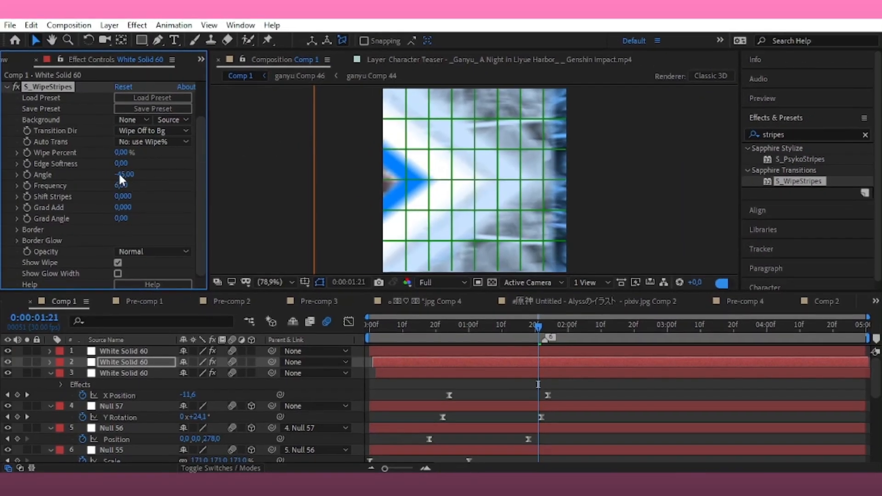
Set S_WipeStripes on the white chevron to Angle 90, Frequency 44 and Wipe Percent 45%
{"action": "key", "text": "Return"}
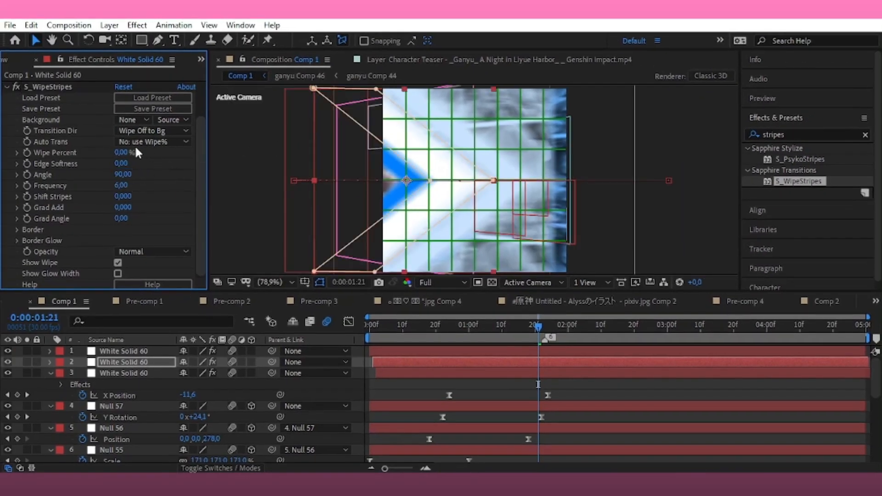
{"action": "left_click_drag", "start_coordinate": [124, 153], "coordinate": [156, 154]}
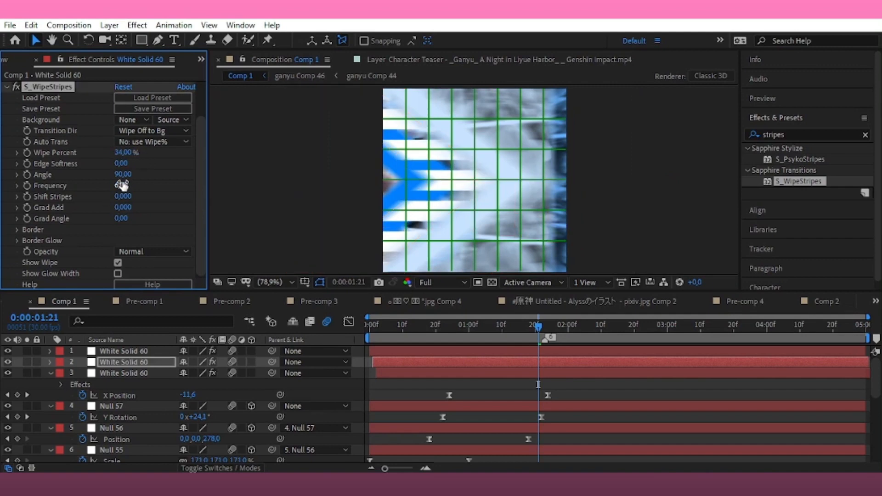
{"action": "key", "text": "Return"}
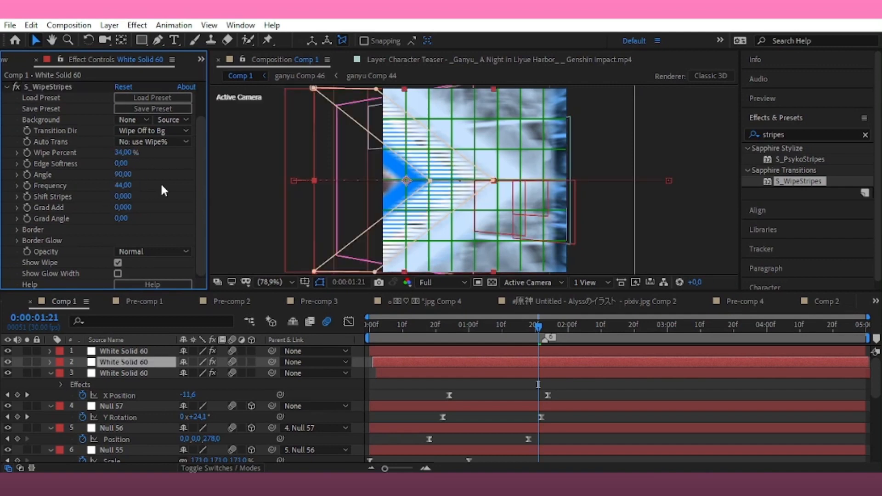
{"action": "left_click_drag", "start_coordinate": [134, 152], "coordinate": [138, 153]}
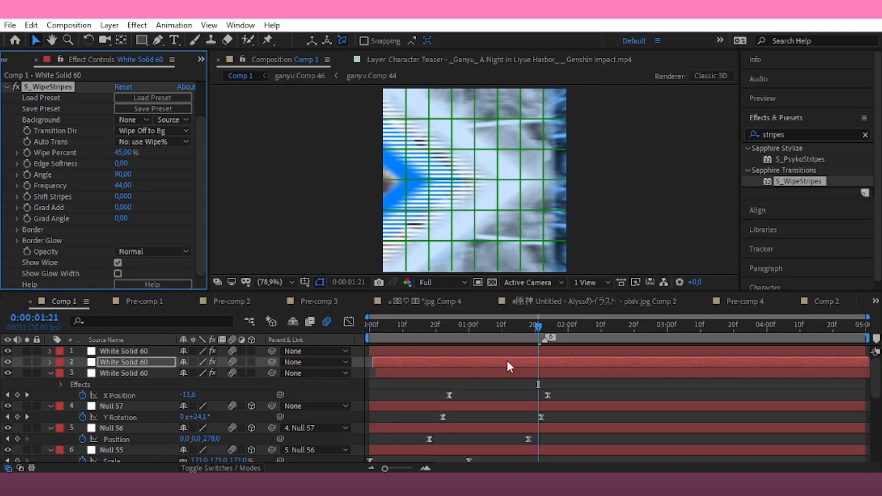
Turn off the proportional grid in the Comp 1 viewer
{"action": "left_click_drag", "start_coordinate": [538, 326], "coordinate": [496, 326]}
{"action": "left_click", "coordinate": [304, 282]}
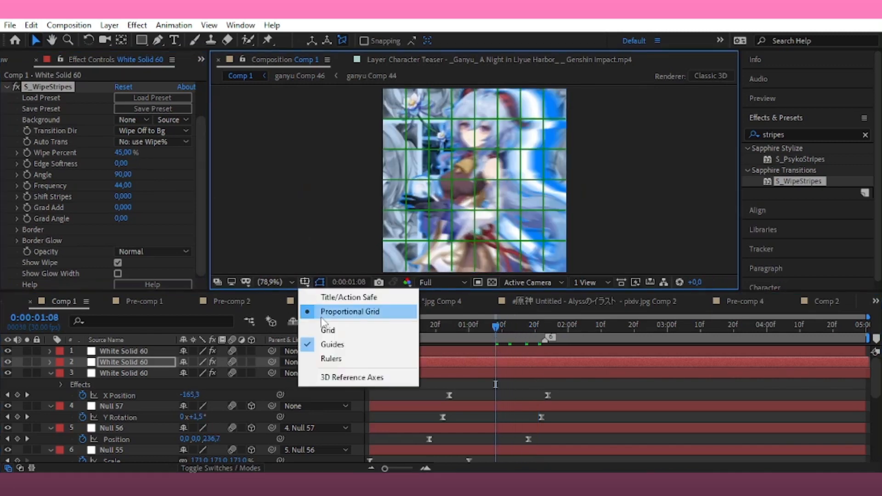
{"action": "left_click", "coordinate": [355, 309]}
Add a light blue solid of 360 × 360 px to Comp 1 above the white chevron layer
{"action": "key", "text": "Home"}
{"action": "left_click", "coordinate": [110, 25]}
{"action": "mouse_move", "coordinate": [127, 40]}
{"action": "left_click", "coordinate": [353, 57]}
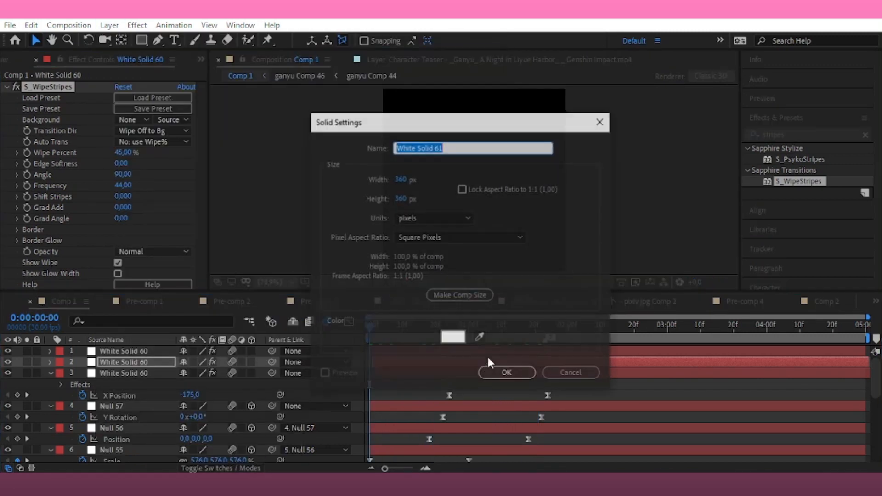
{"action": "left_click", "coordinate": [453, 338]}
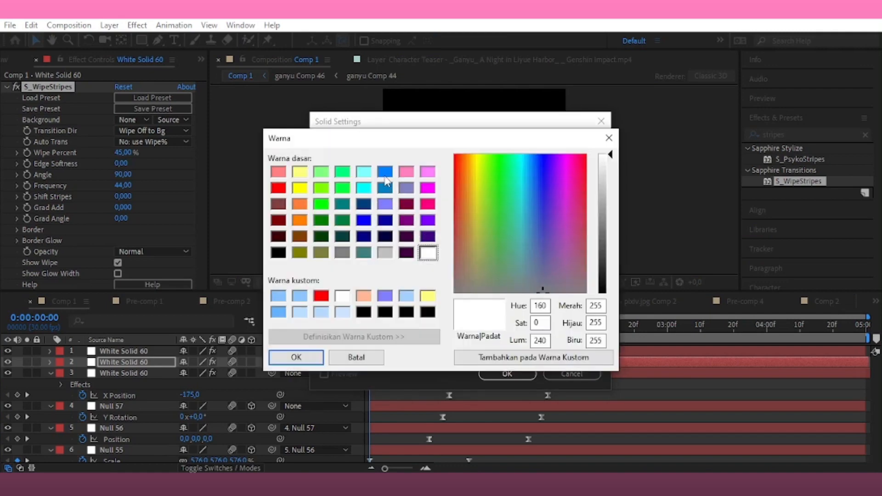
{"action": "left_click", "coordinate": [385, 171]}
{"action": "left_click_drag", "start_coordinate": [605, 179], "coordinate": [611, 195]}
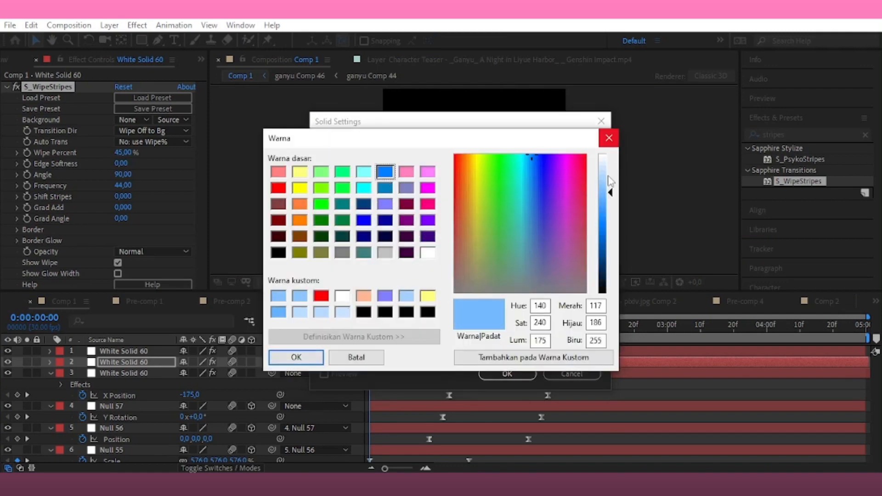
{"action": "left_click", "coordinate": [295, 358]}
{"action": "left_click", "coordinate": [507, 373]}
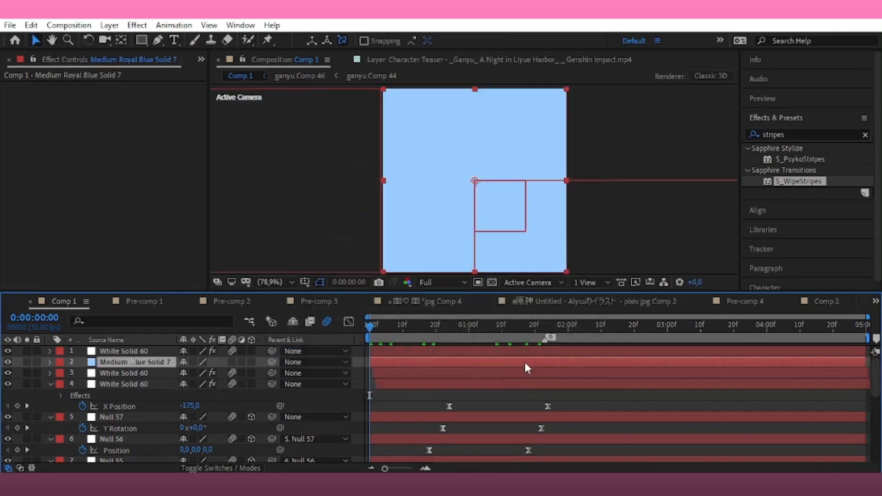
Duplicate the light blue solid at the top of the layer stack and apply a white Fill effect to the copy
{"action": "key", "text": "ctrl+d"}
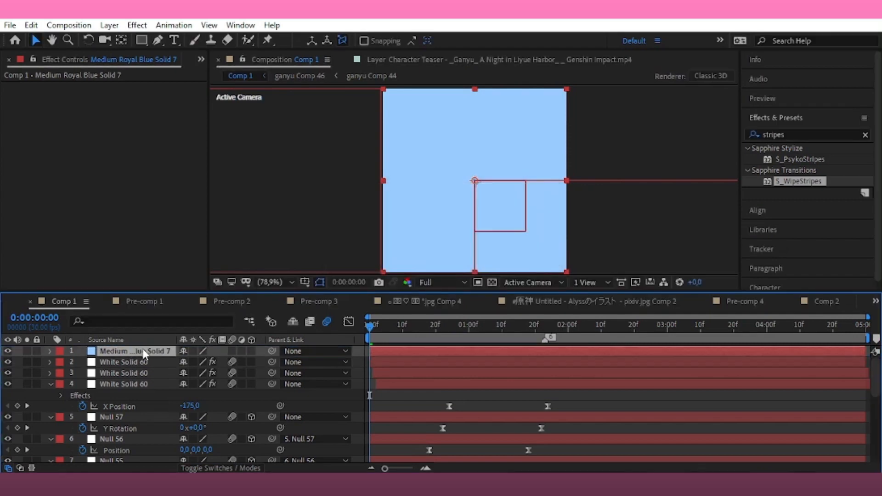
{"action": "left_click", "coordinate": [783, 135]}
{"action": "type", "text": "fs"}
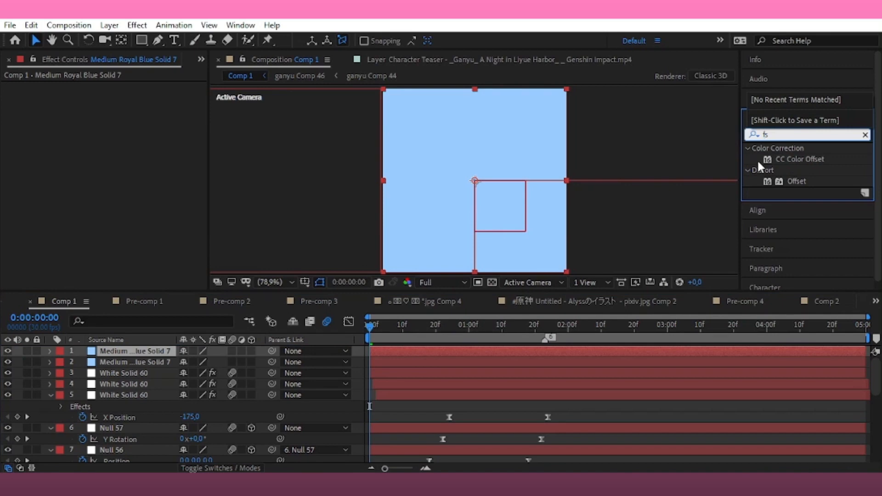
{"action": "key", "text": "BackSpace"}
{"action": "type", "text": "ill"}
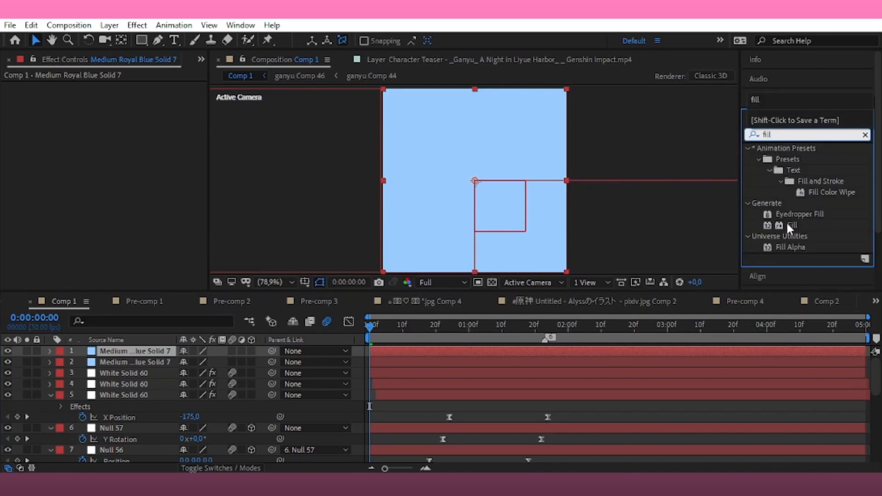
{"action": "double_click", "coordinate": [791, 225]}
{"action": "left_click", "coordinate": [121, 121]}
{"action": "left_click", "coordinate": [428, 252]}
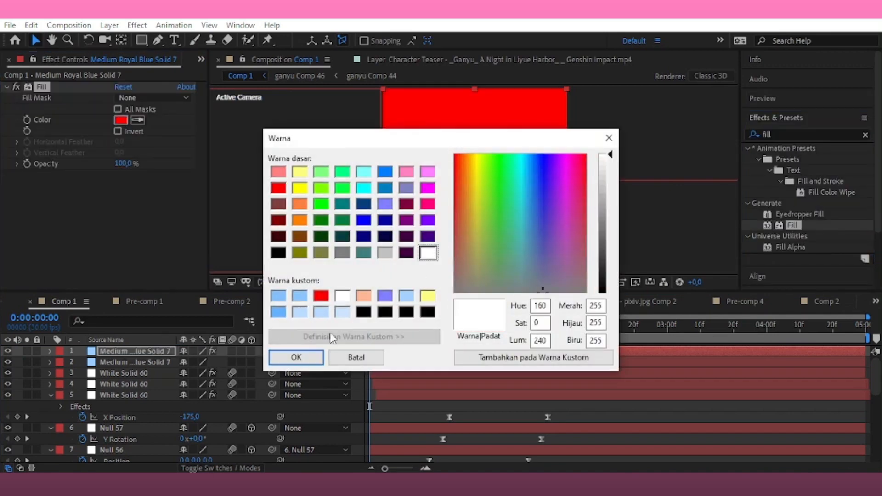
{"action": "left_click", "coordinate": [298, 357]}
Apply S_WipeTiles to the white-filled solid with Tile Shapes Triangles, Wipe Percent 91% and Frequency 12.7
{"action": "left_click", "coordinate": [803, 131]}
{"action": "type", "text": "w"}
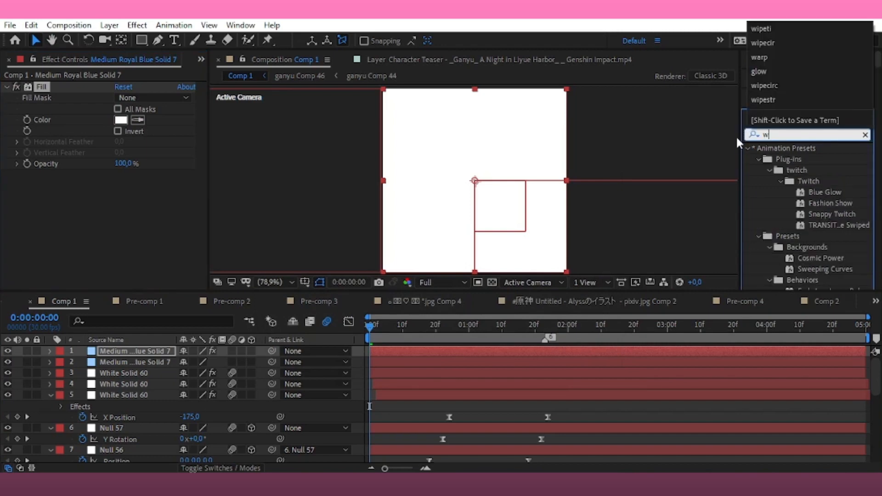
{"action": "type", "text": "ipetil"}
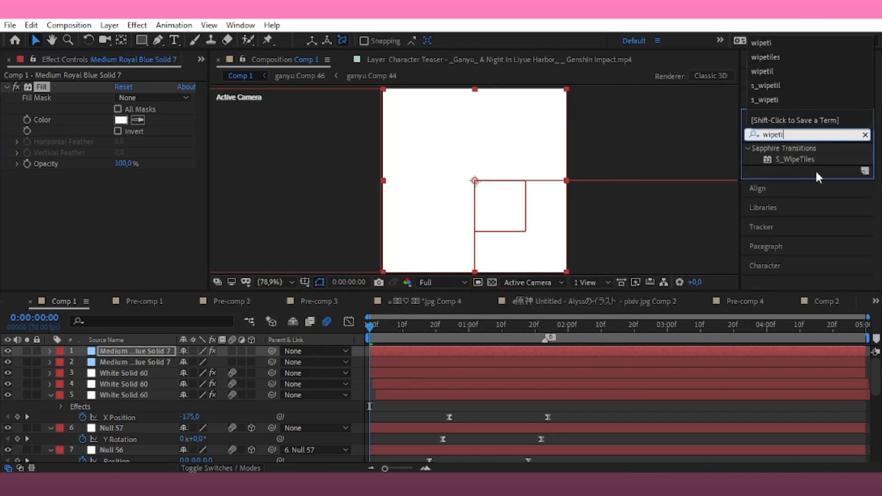
{"action": "double_click", "coordinate": [782, 160]}
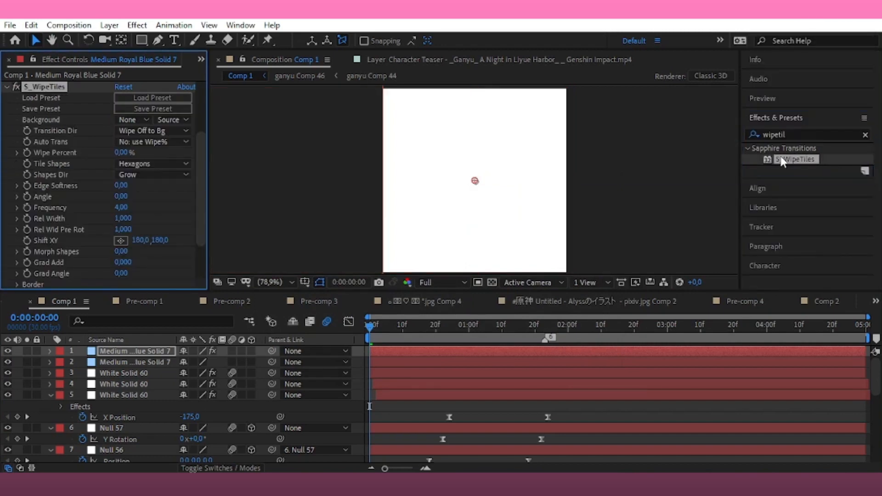
{"action": "left_click", "coordinate": [123, 163]}
{"action": "left_click", "coordinate": [137, 190]}
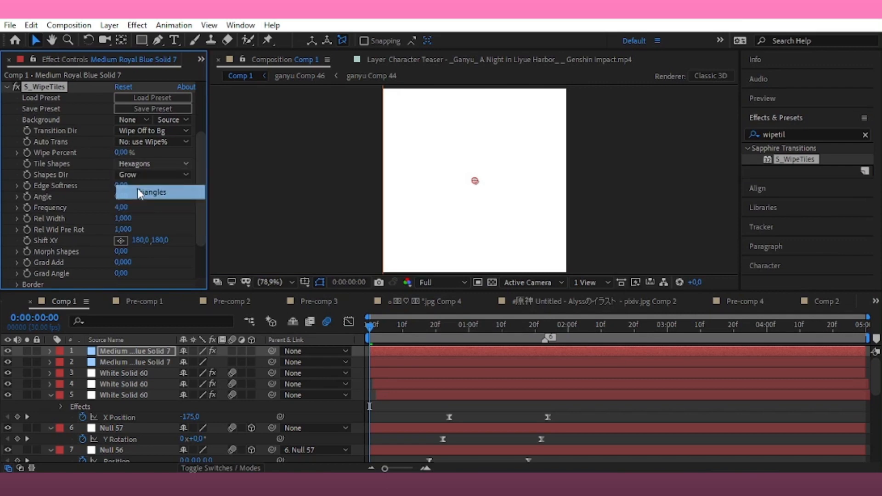
{"action": "left_click_drag", "start_coordinate": [125, 154], "coordinate": [170, 199]}
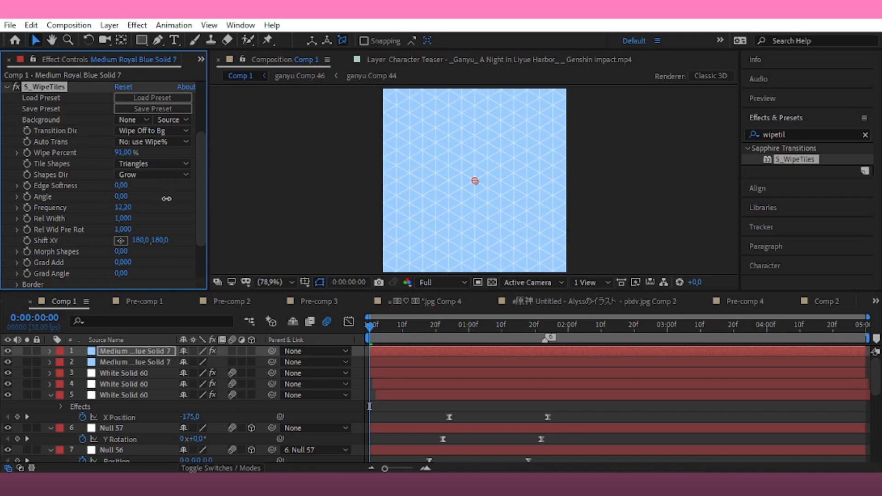
Move both solids to the bottom of the layer stack, below ganyu Comp 46, and enable motion blur on them
{"action": "left_click", "coordinate": [89, 354]}
{"action": "left_click", "coordinate": [100, 360], "text": "shift"}
{"action": "left_click_drag", "start_coordinate": [101, 360], "coordinate": [128, 459]}
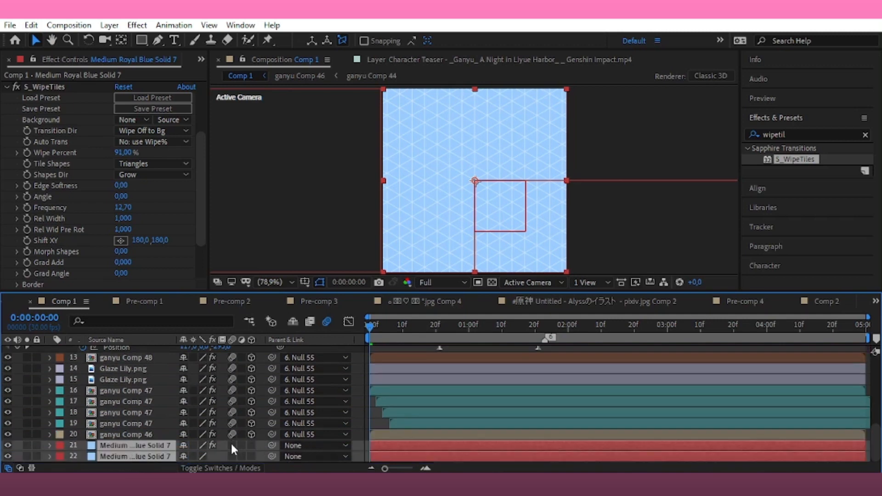
Parent both background solids to Null 55 and preview the Comp 1 animation
{"action": "left_click_drag", "start_coordinate": [428, 327], "coordinate": [464, 338]}
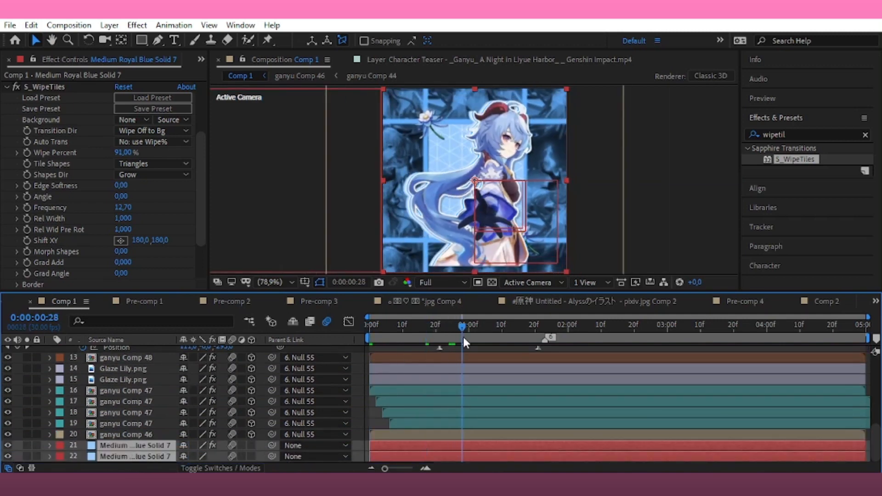
{"action": "left_click", "coordinate": [299, 451]}
{"action": "left_click", "coordinate": [317, 204]}
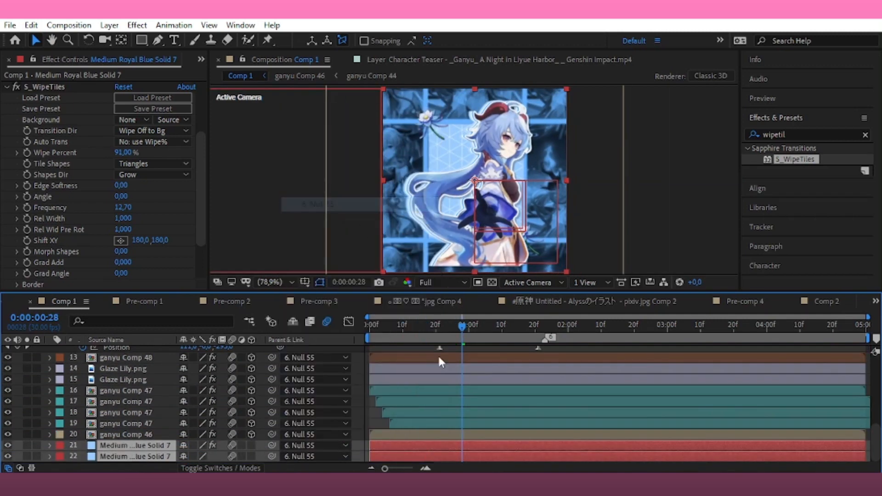
{"action": "left_click", "coordinate": [434, 328]}
{"action": "key", "text": "space"}
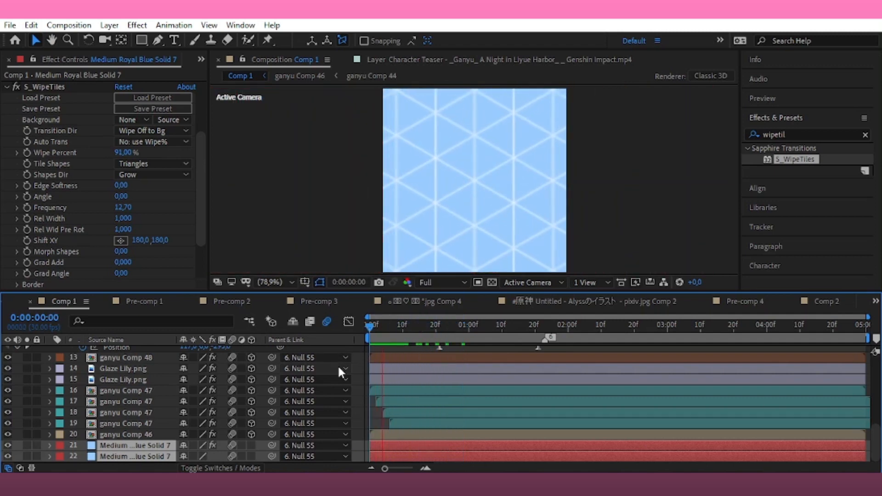